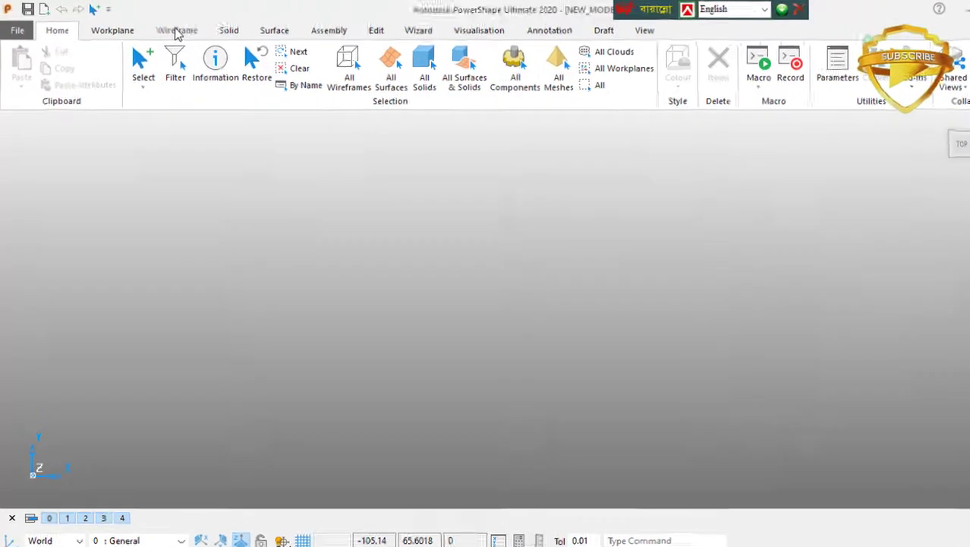
Draw a single horizontal line about 149 long from X -56, Y -7 to X 93, Y -7
click(176, 31)
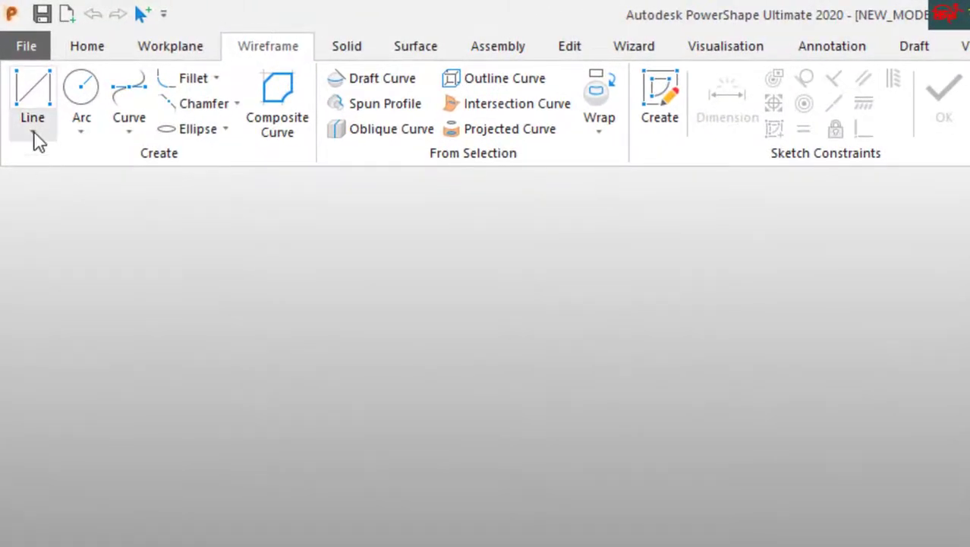
click(21, 87)
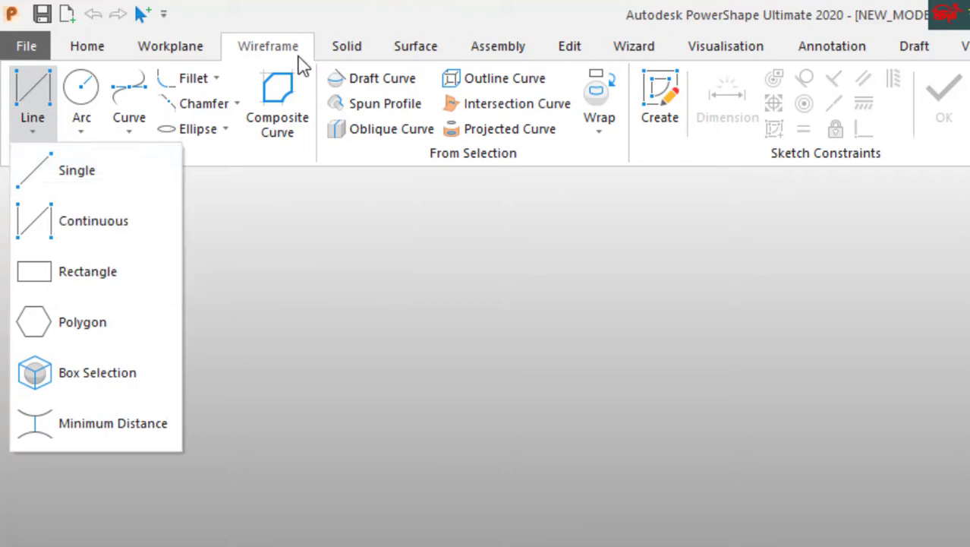
click(65, 166)
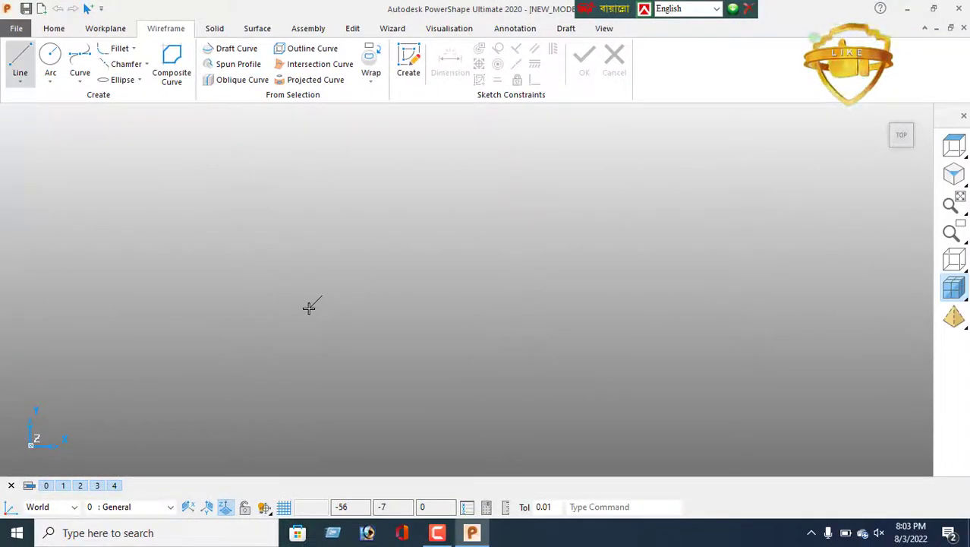
click(309, 309)
click(729, 308)
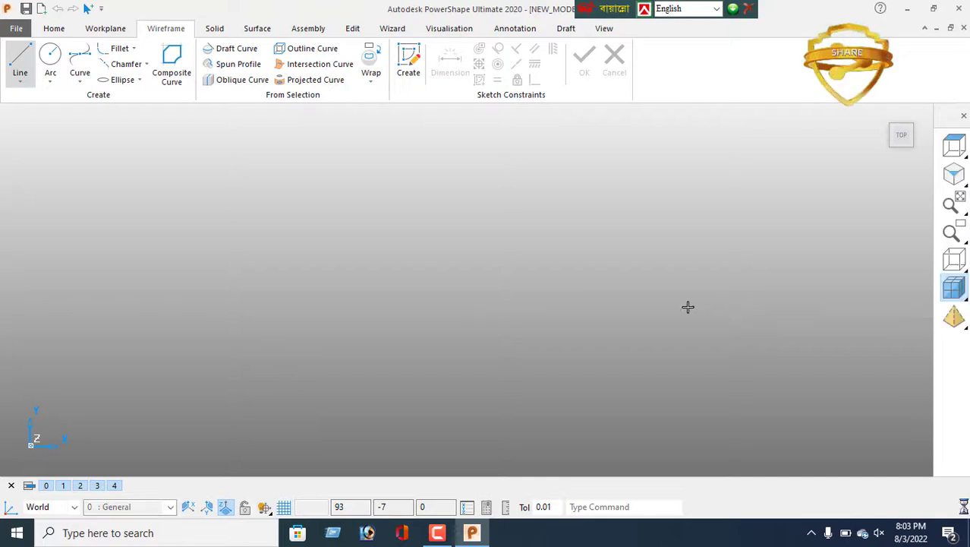
right_click(499, 165)
click(536, 176)
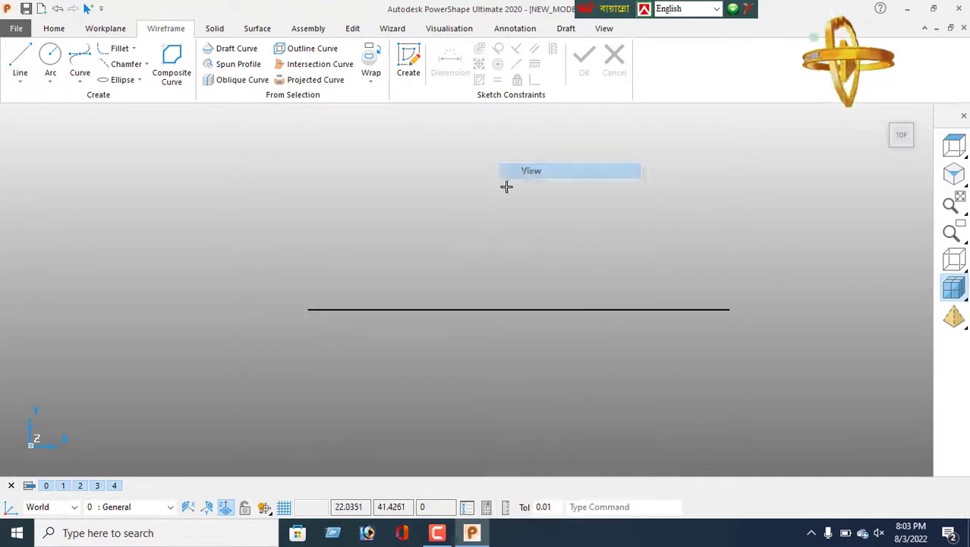
Set the horizontal line's length to 150
double_click(533, 309)
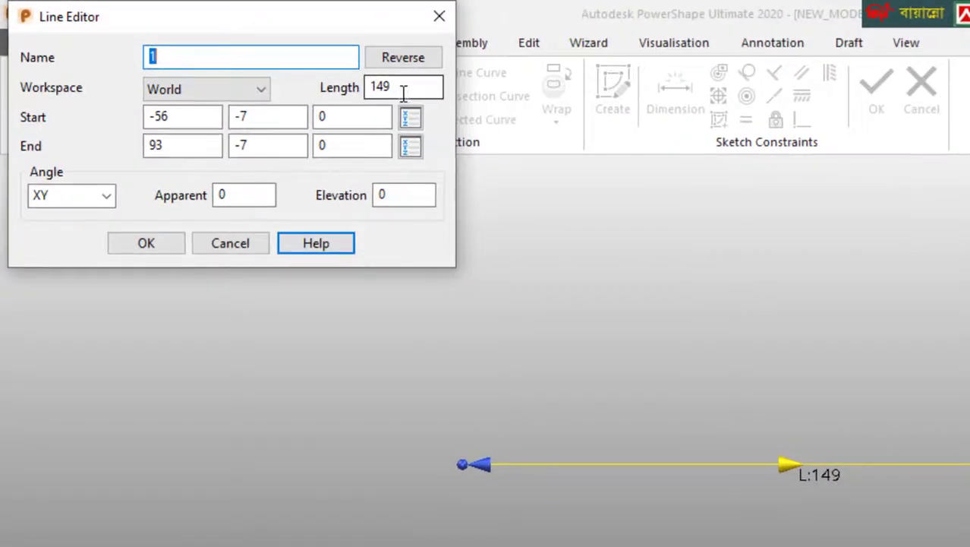
drag(403, 89, 384, 99)
text(1)
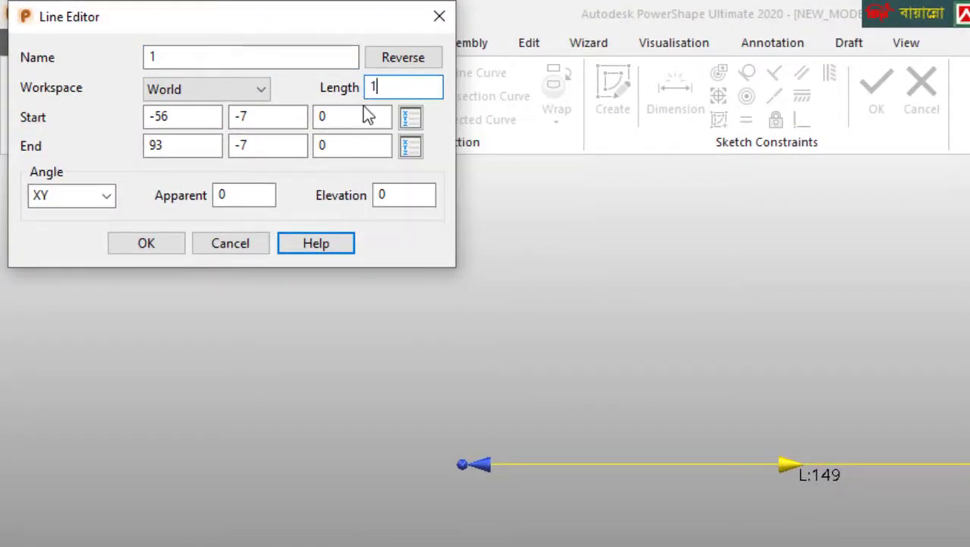
text(50)
key(Return)
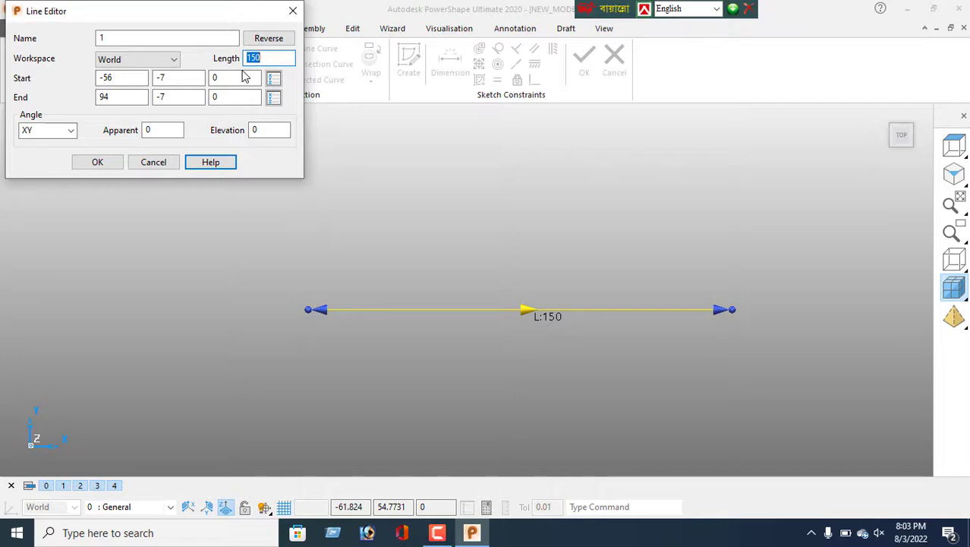
click(97, 162)
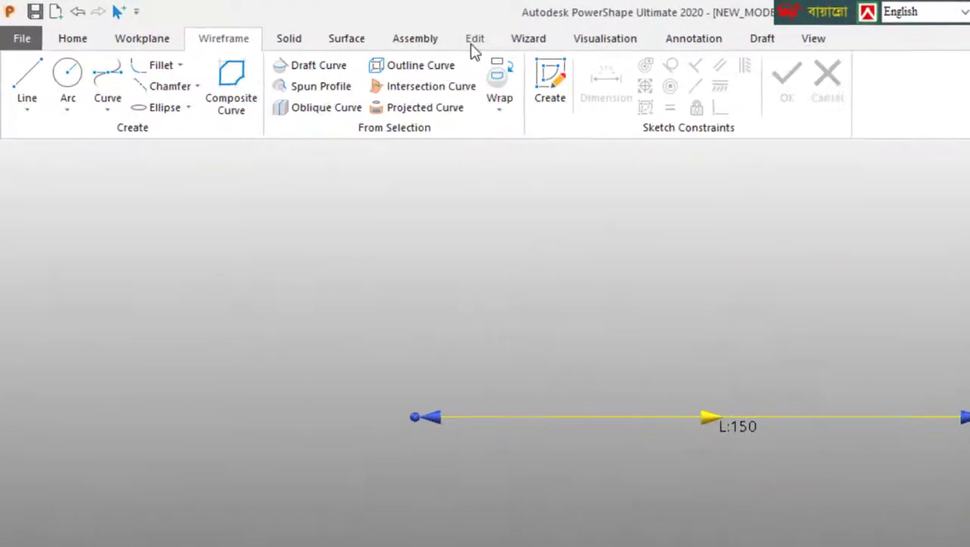
Offset one copy of the horizontal line upward by a distance of 100
click(474, 39)
click(233, 82)
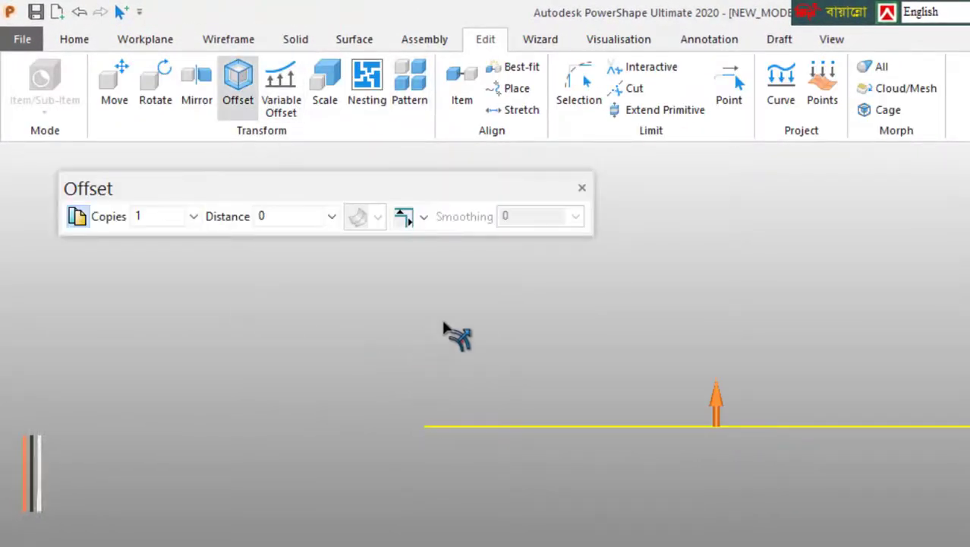
double_click(275, 215)
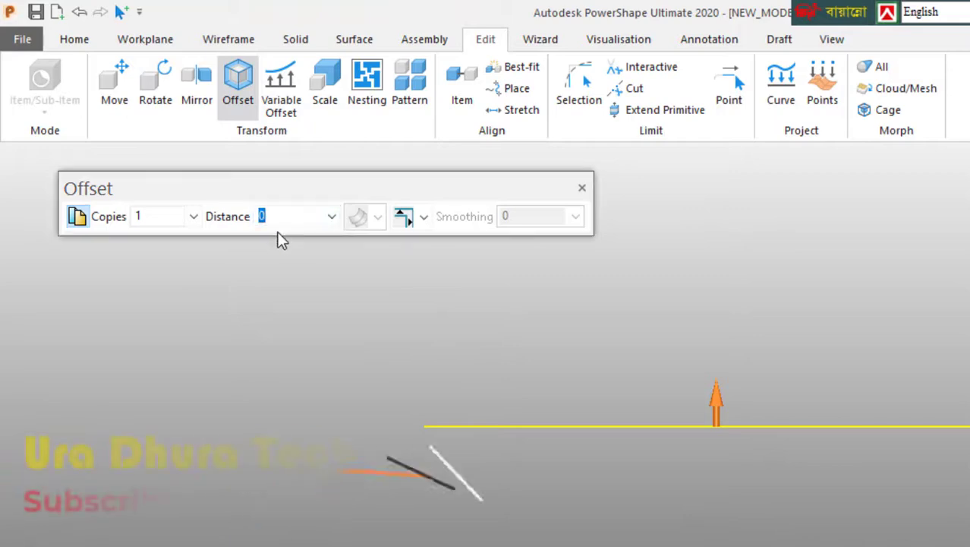
text(100)
key(Return)
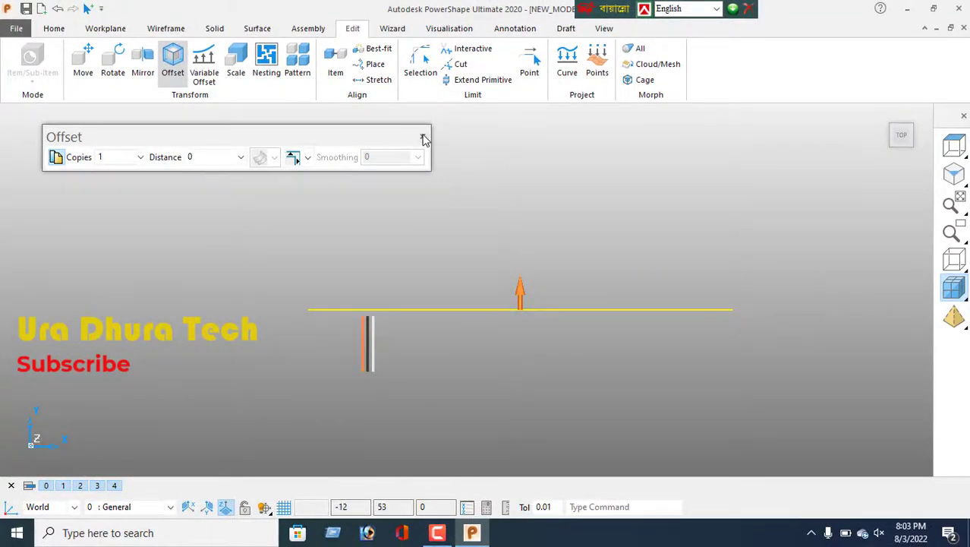
click(424, 140)
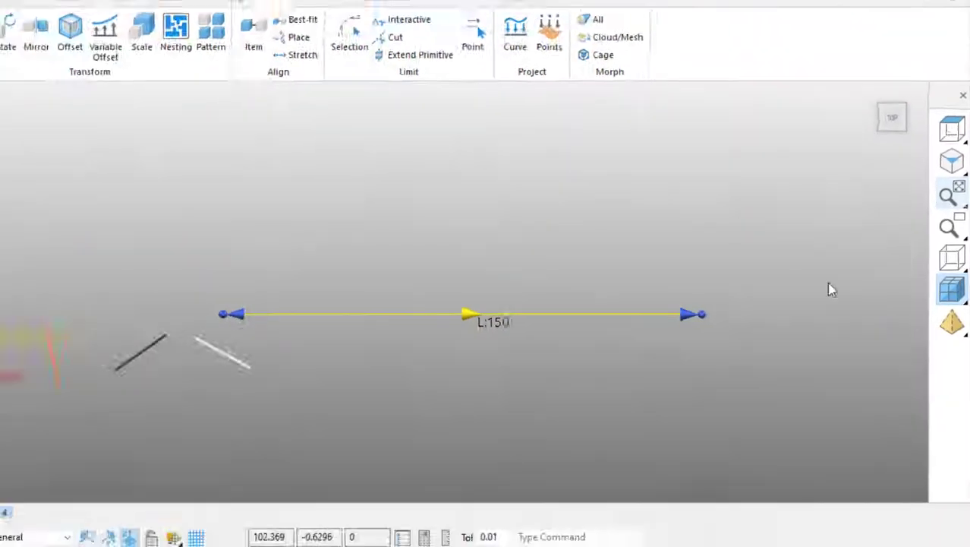
scroll(491, 322, down, 3)
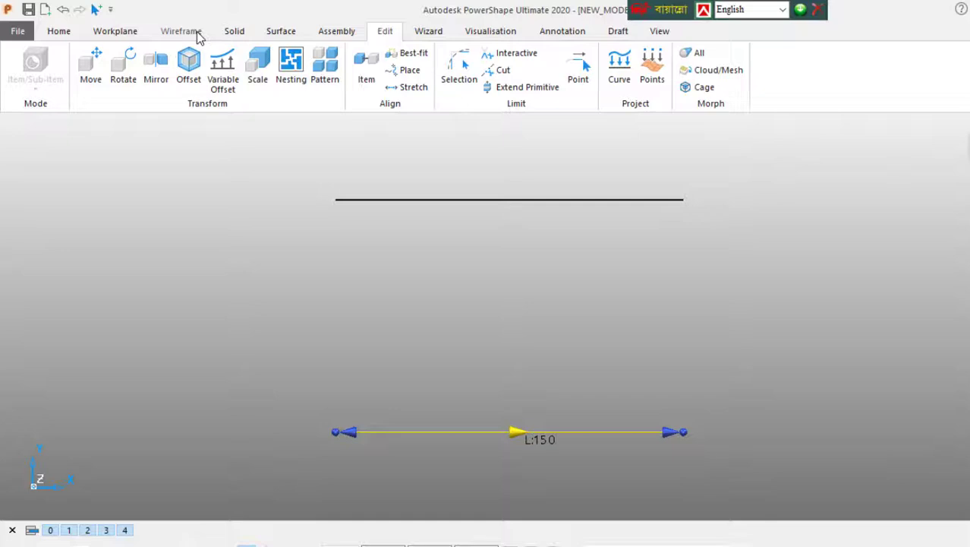
Close the rectangle with two single vertical lines joining the endpoints of the upper and lower lines
click(166, 29)
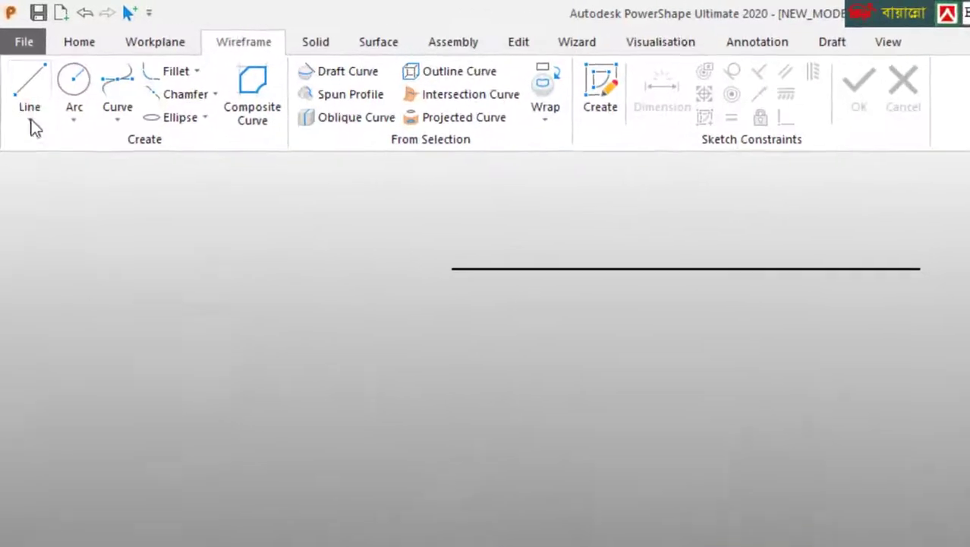
click(21, 61)
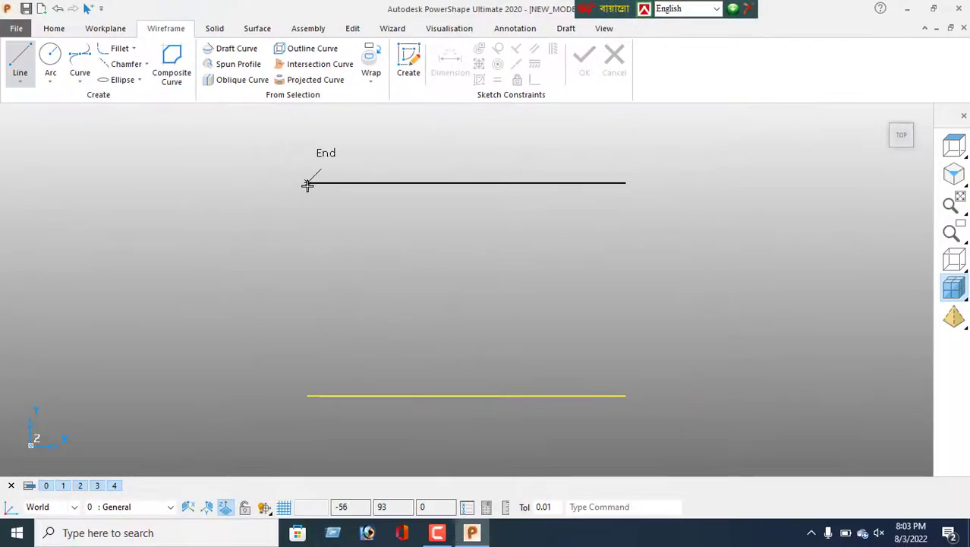
click(307, 183)
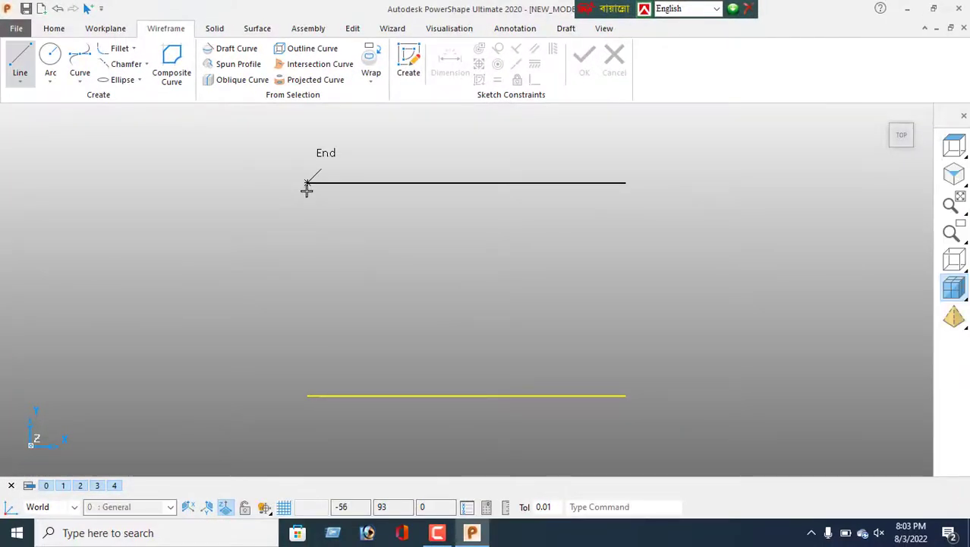
click(306, 394)
click(627, 182)
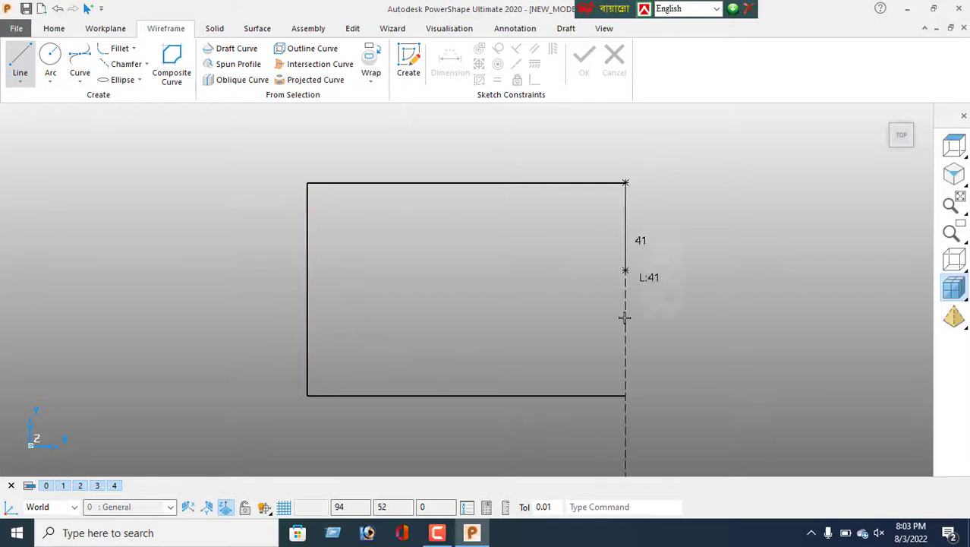
click(624, 395)
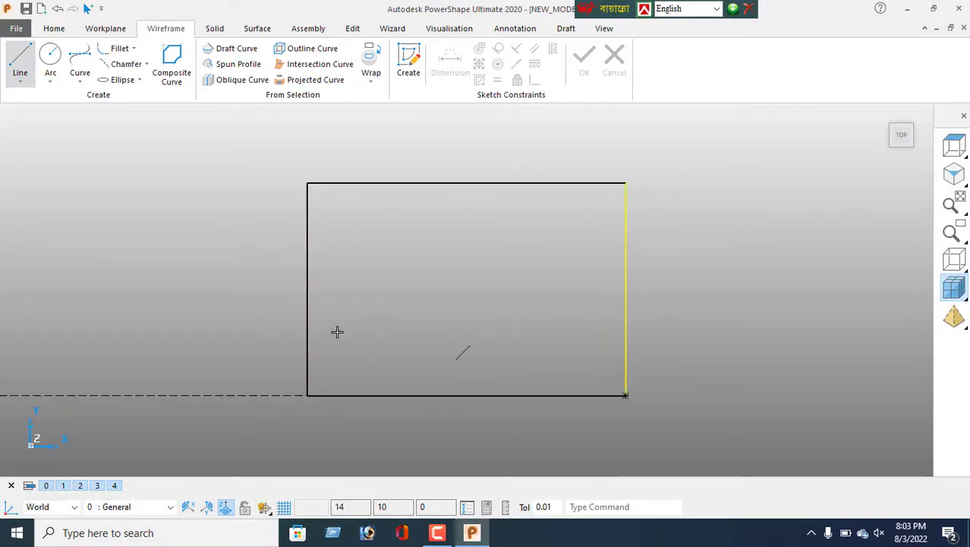
right_click(67, 202)
click(104, 171)
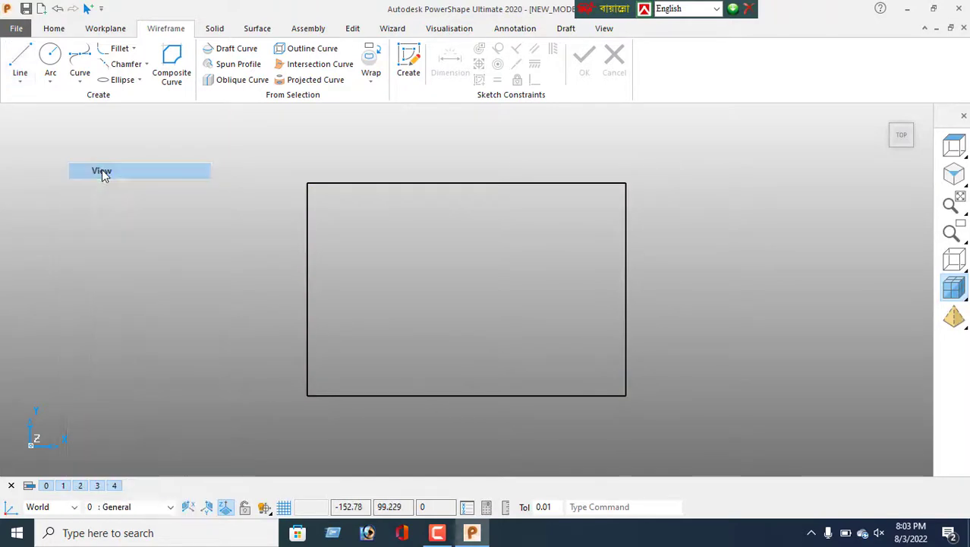
Check the length of the rectangle's upper line
click(469, 182)
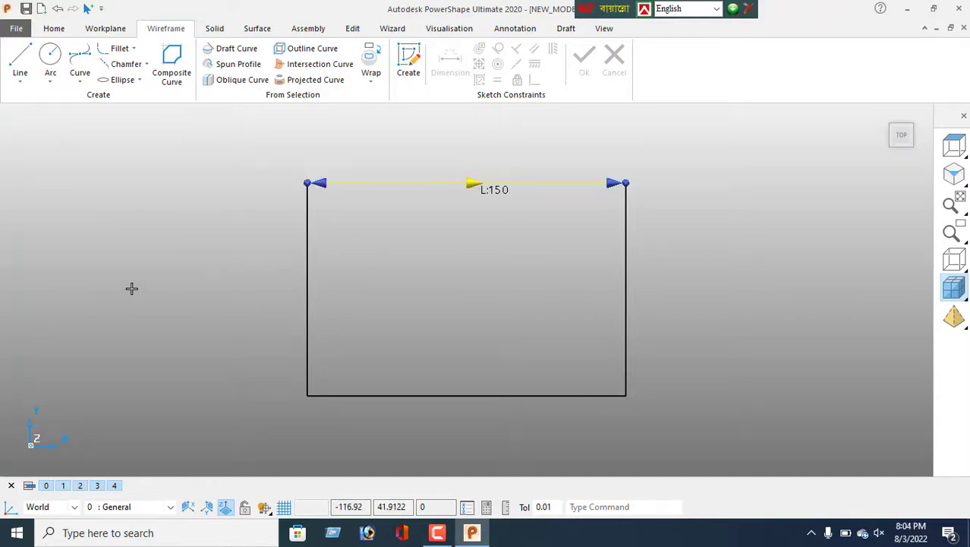
right_click(118, 228)
click(151, 170)
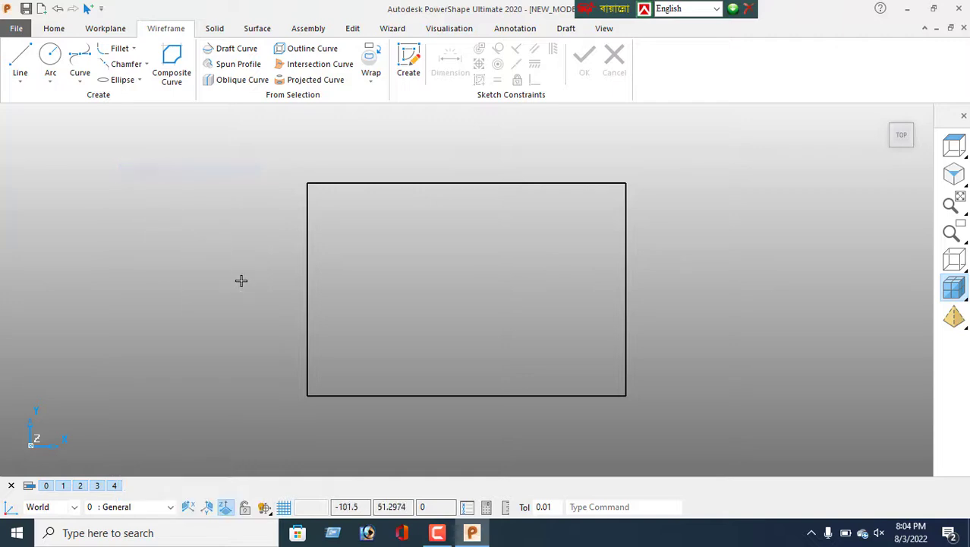
Offset one copy of the rectangle's left side inward by a distance of 20
click(307, 278)
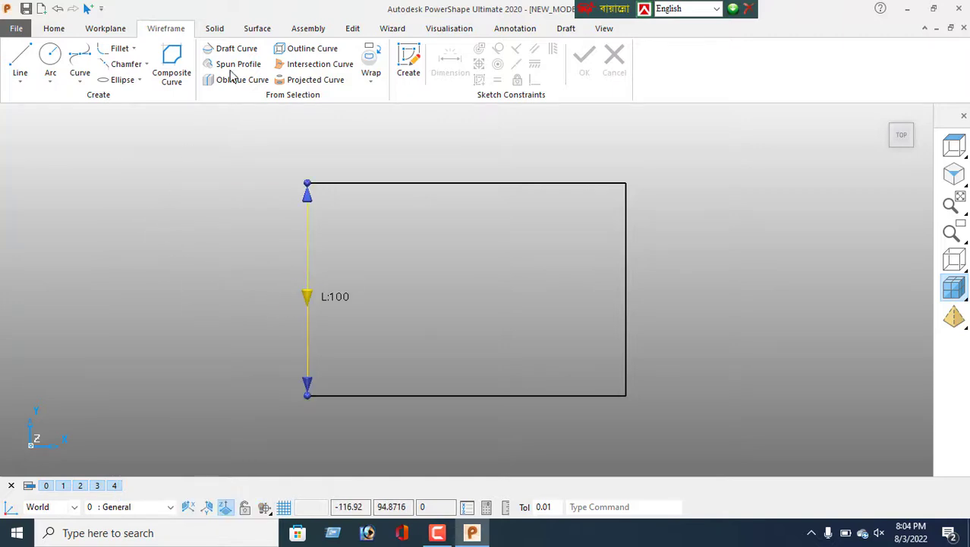
click(354, 29)
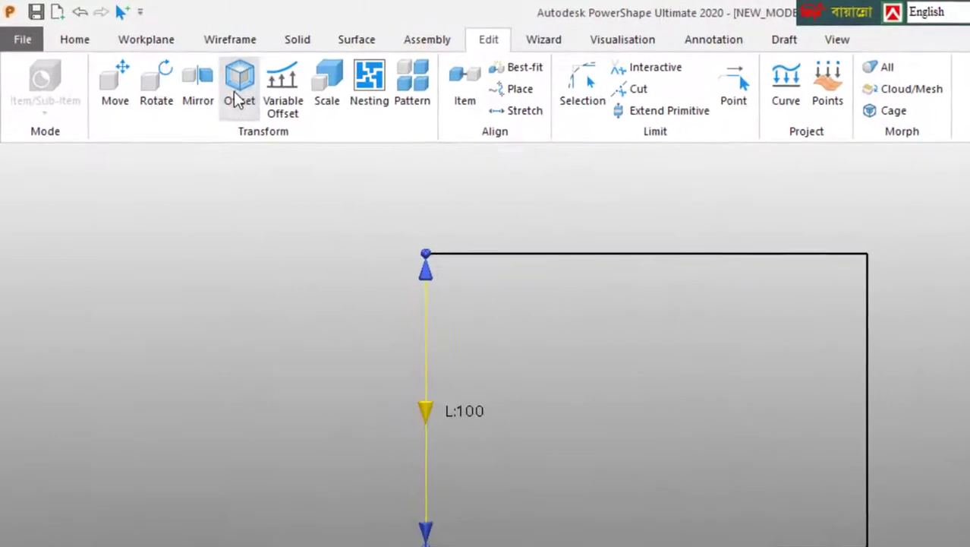
click(191, 66)
click(283, 224)
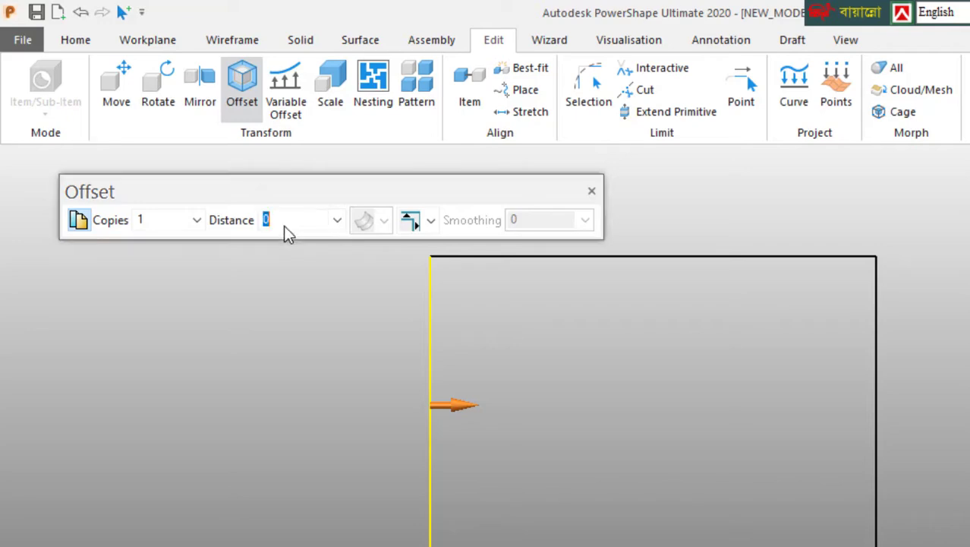
text(2)
text(0)
key(Return)
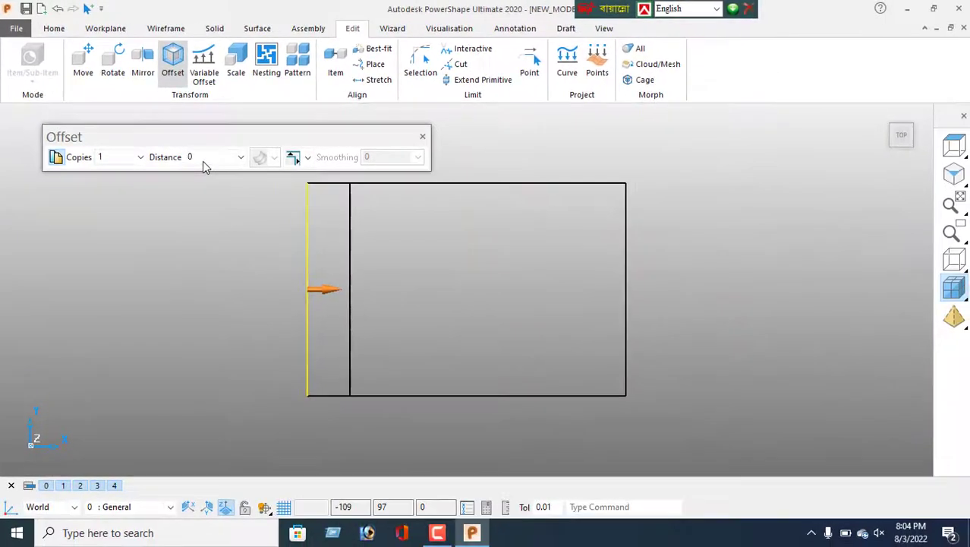
click(424, 138)
click(105, 28)
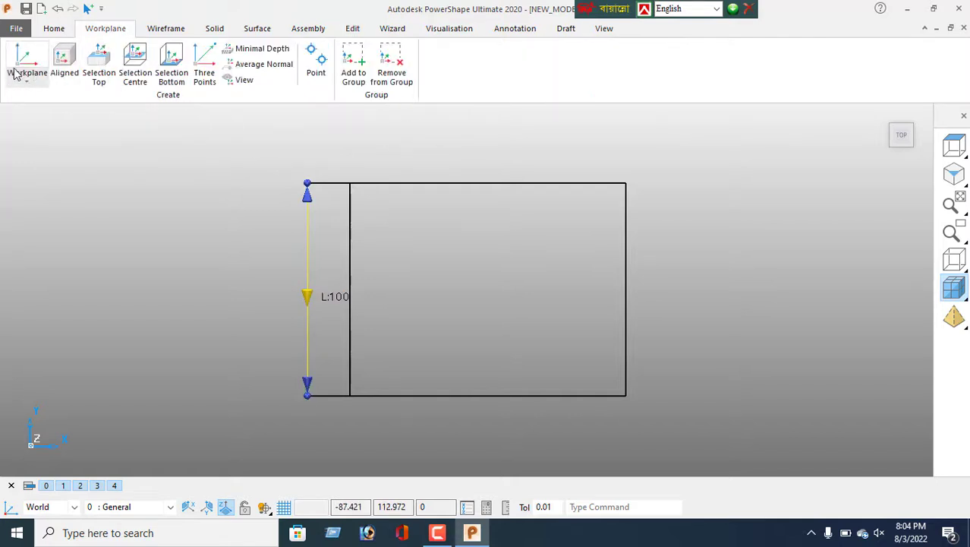
click(16, 63)
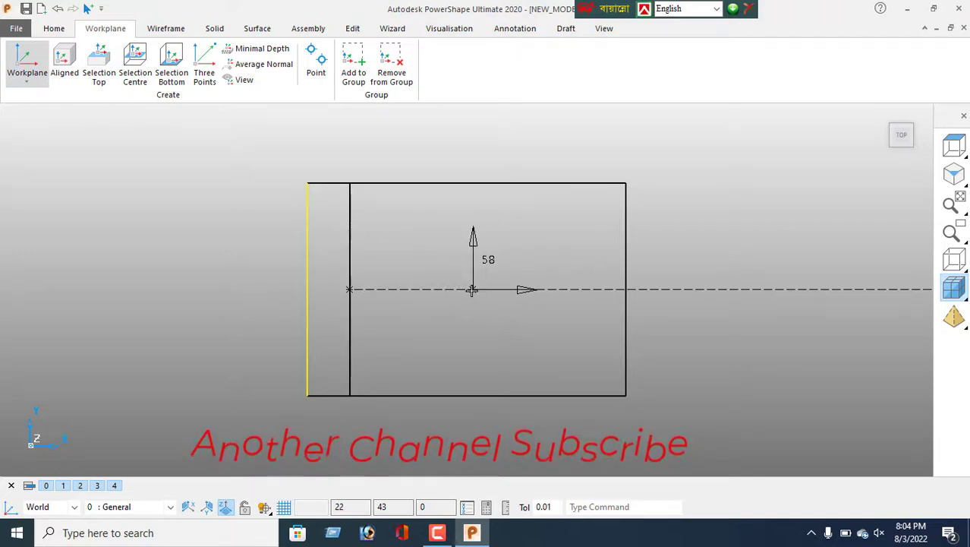
key(Escape)
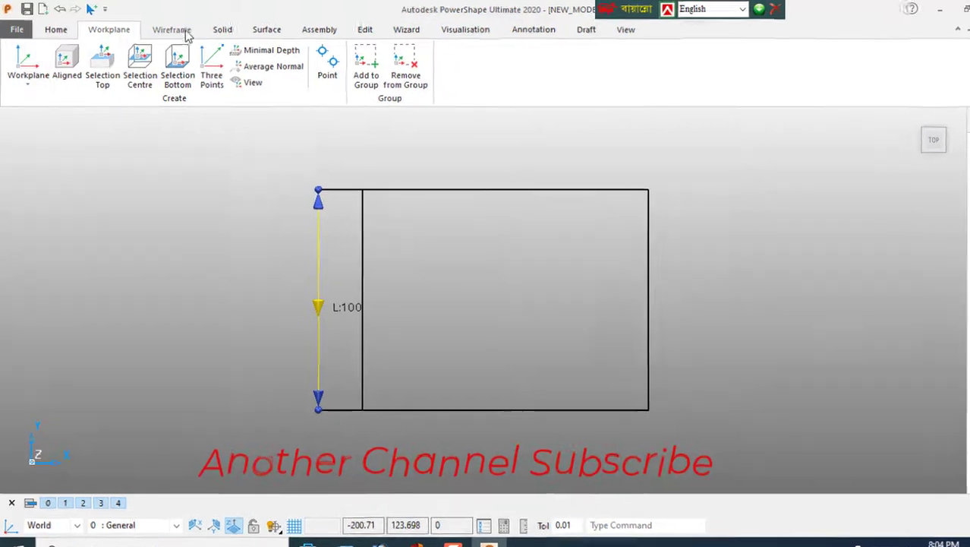
Draw a single horizontal centre line between the midpoints of the rectangle's left and right sides
click(173, 29)
click(26, 78)
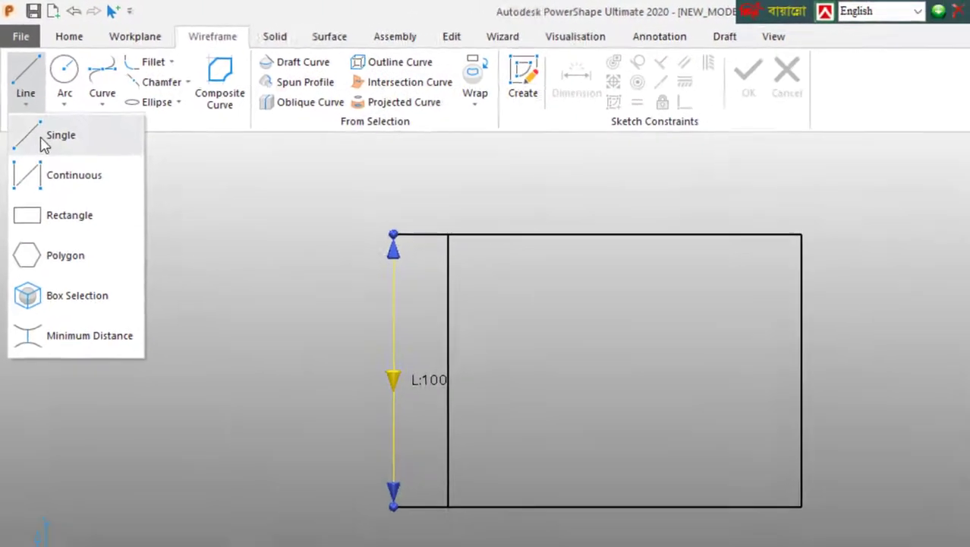
click(35, 153)
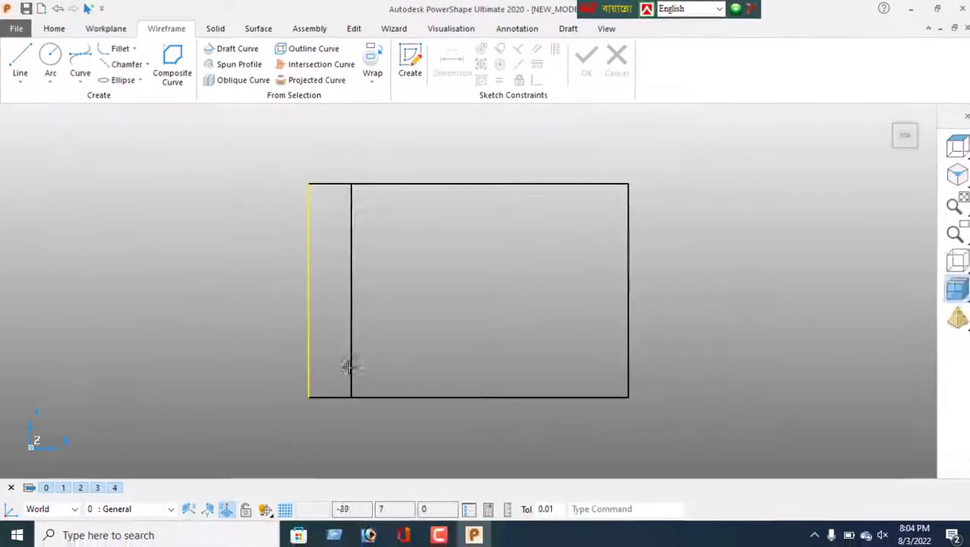
click(308, 289)
click(625, 289)
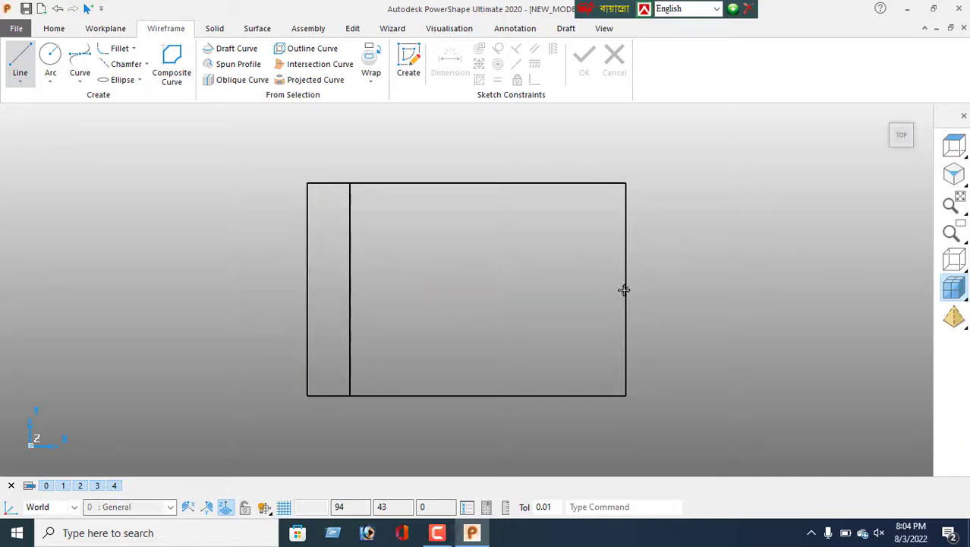
Create a workplane at the midpoint of the horizontal centre line
click(105, 28)
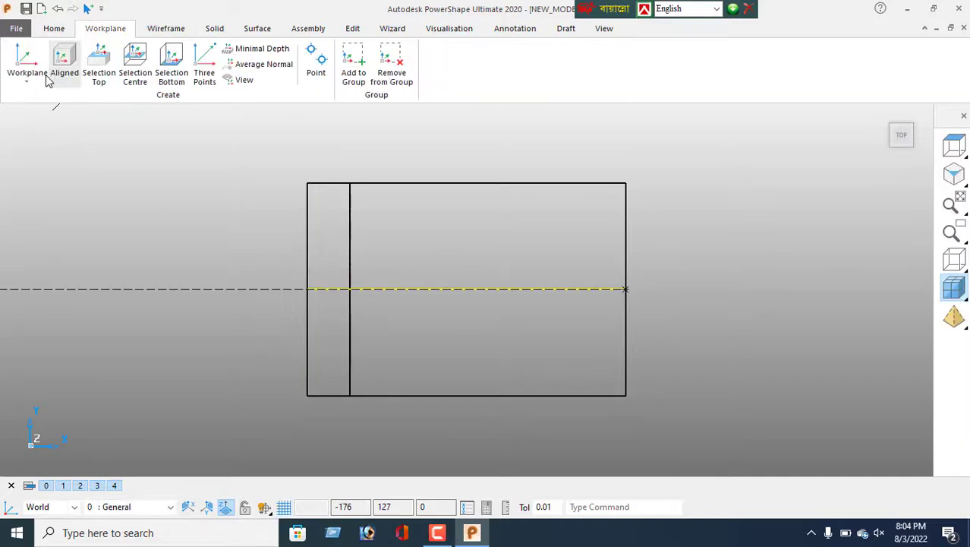
click(27, 64)
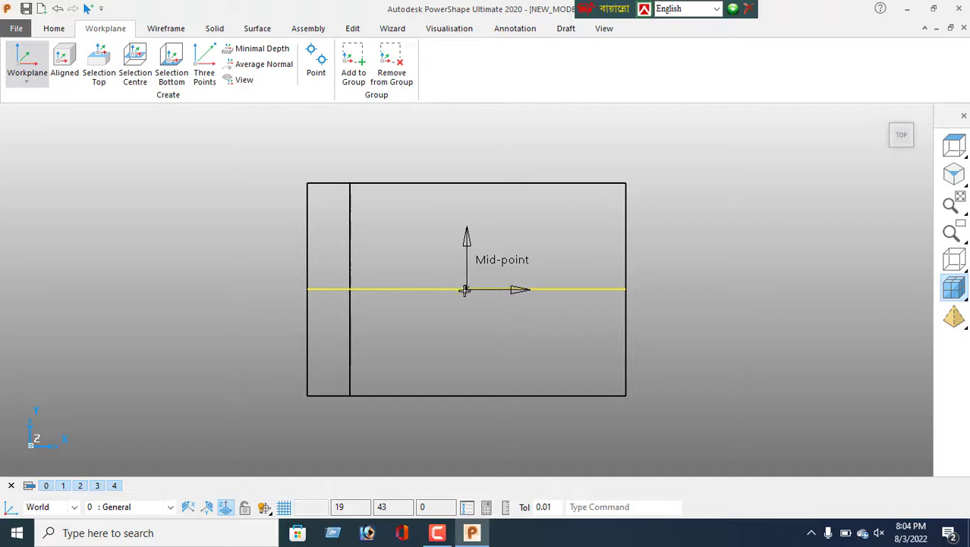
click(464, 289)
right_click(108, 223)
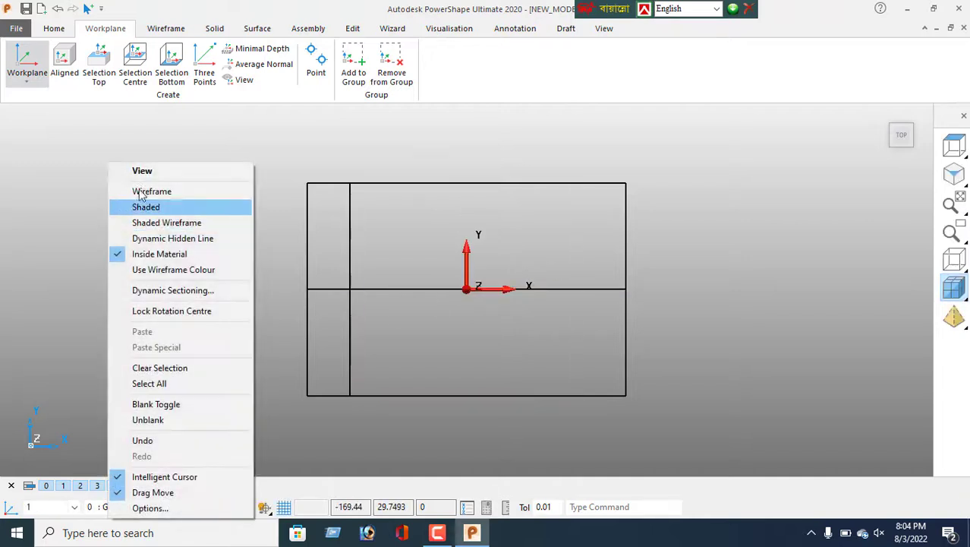
Mirror a copy of the inner vertical line across the workplane's YZ plane to the opposite side of the rectangle
click(140, 170)
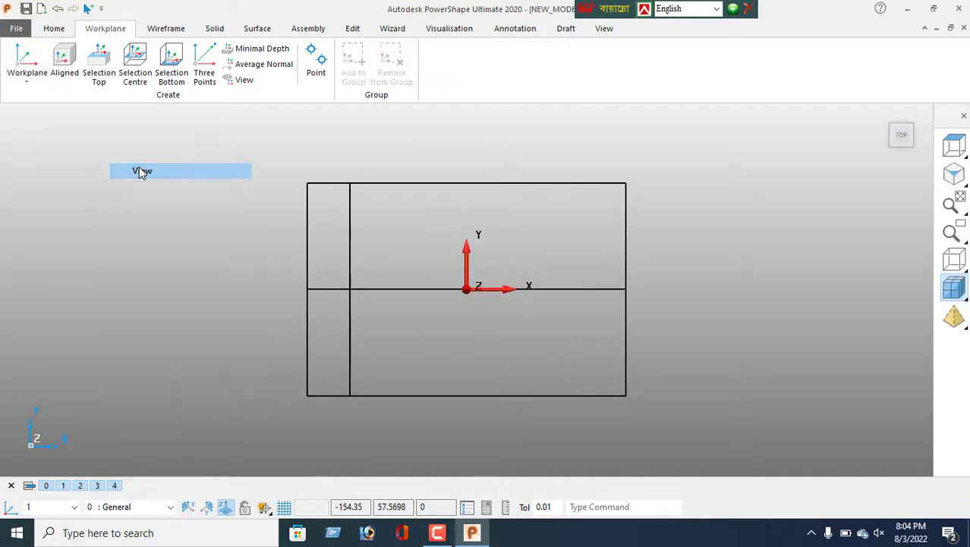
click(350, 331)
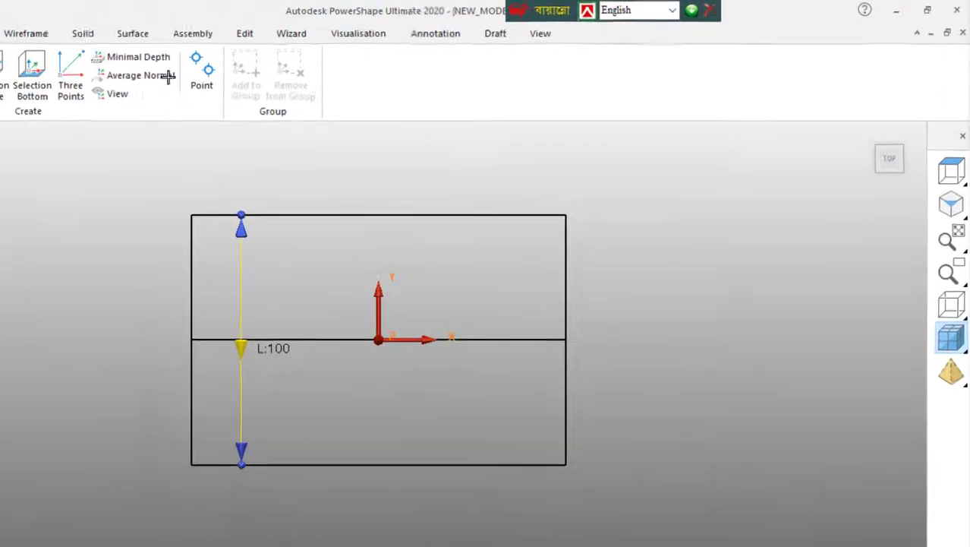
click(202, 38)
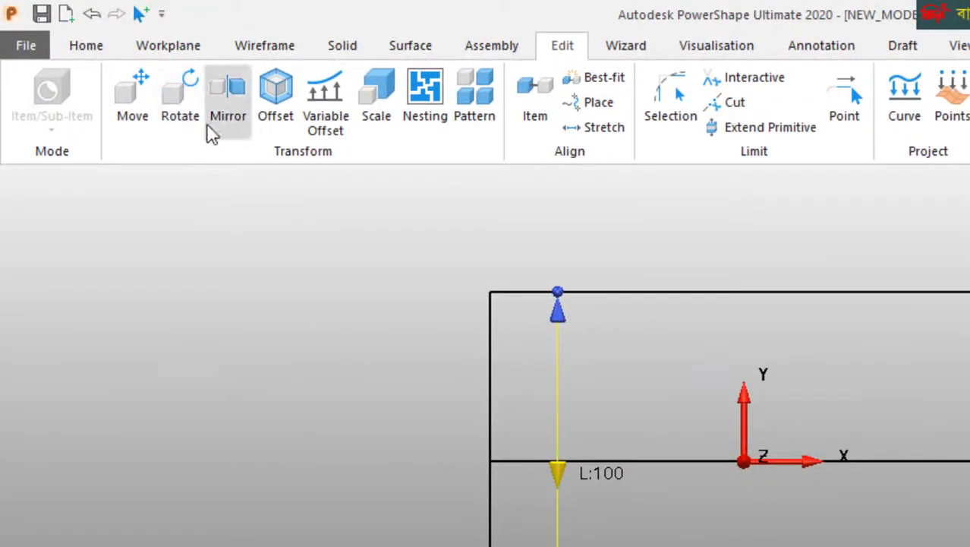
click(220, 120)
click(149, 252)
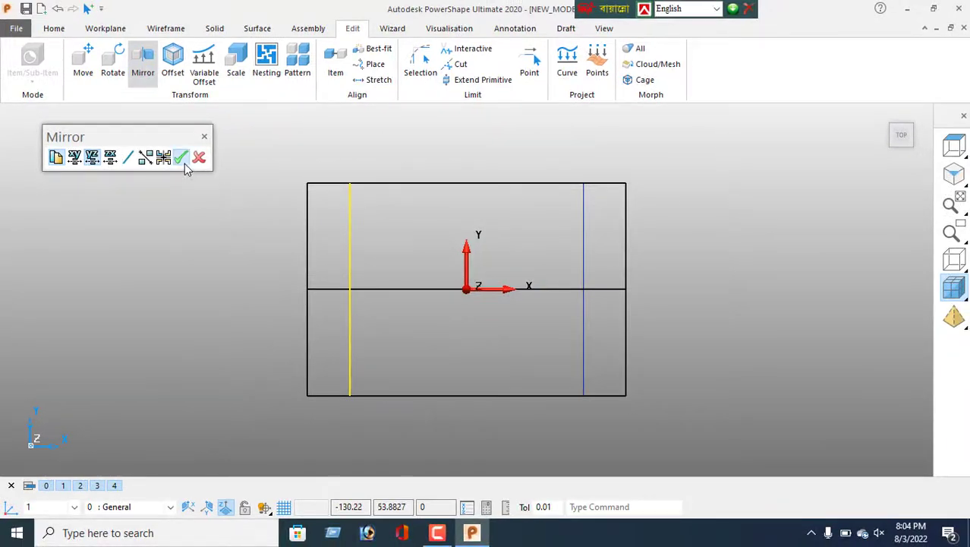
click(182, 159)
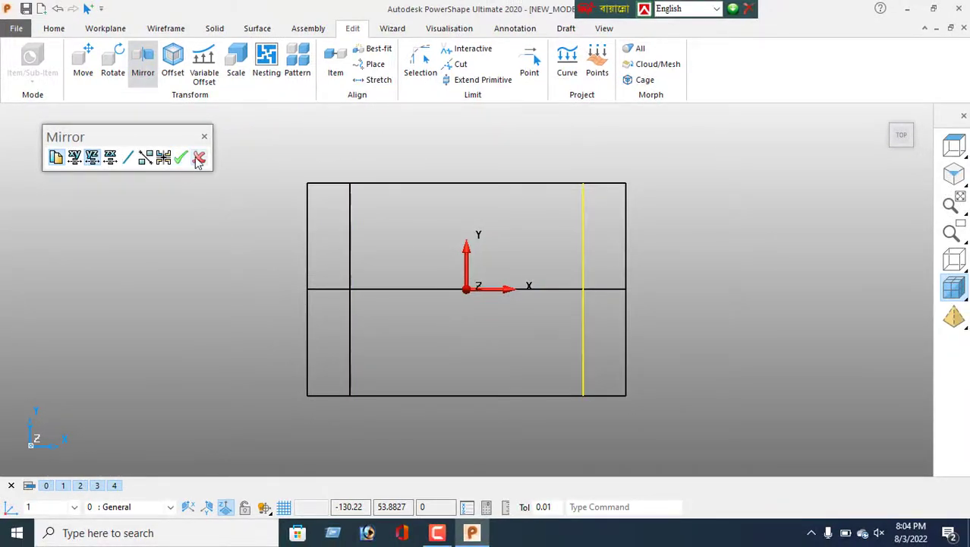
click(199, 157)
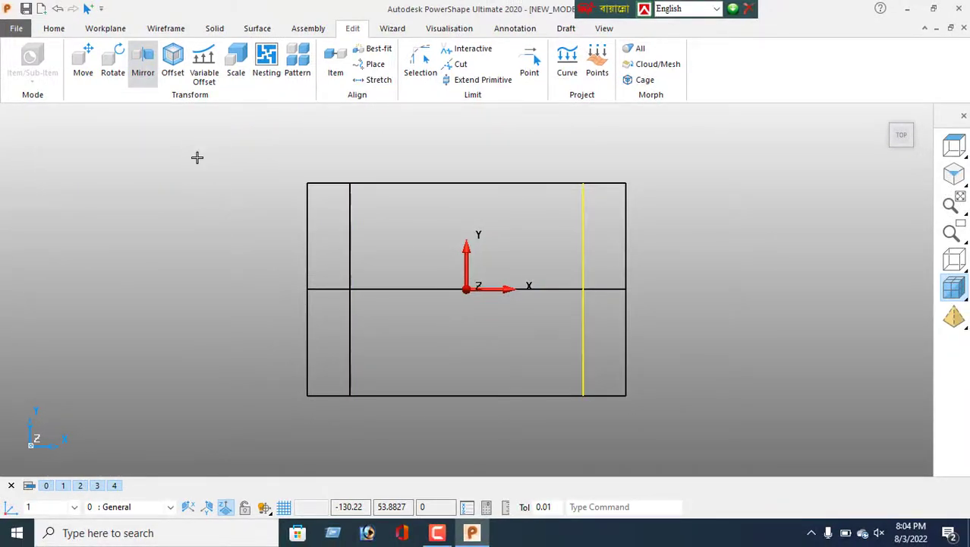
Place two full circles of radius 10 where the horizontal centre line crosses the two inner vertical lines
click(169, 32)
click(50, 60)
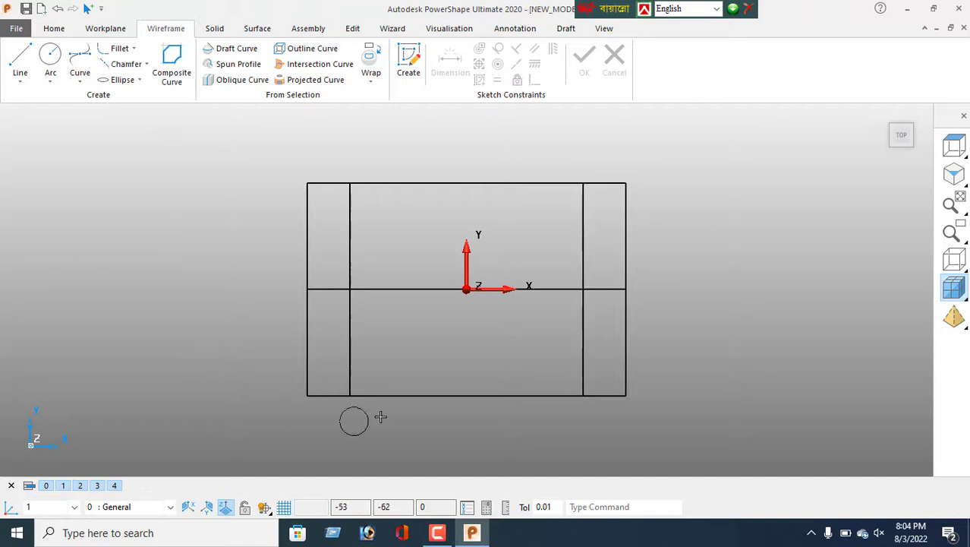
click(350, 289)
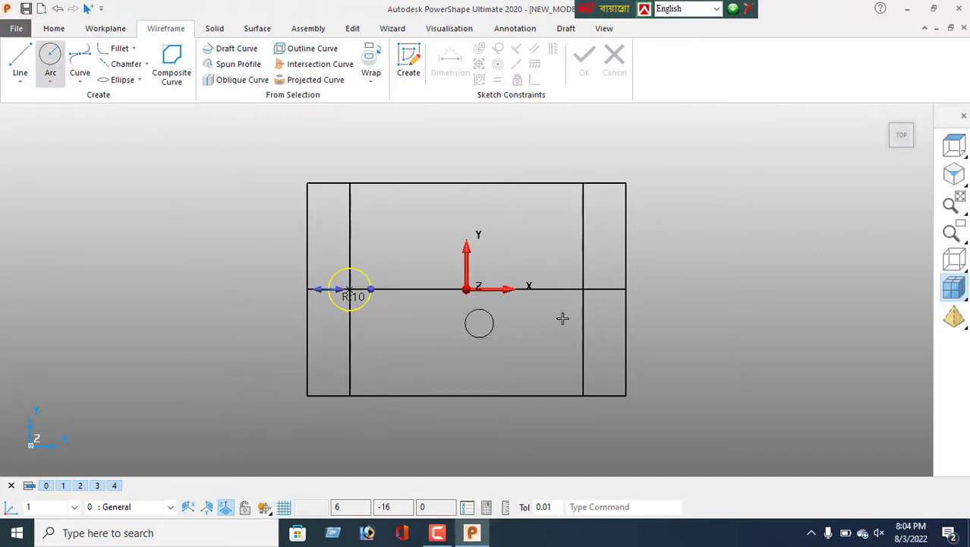
click(583, 289)
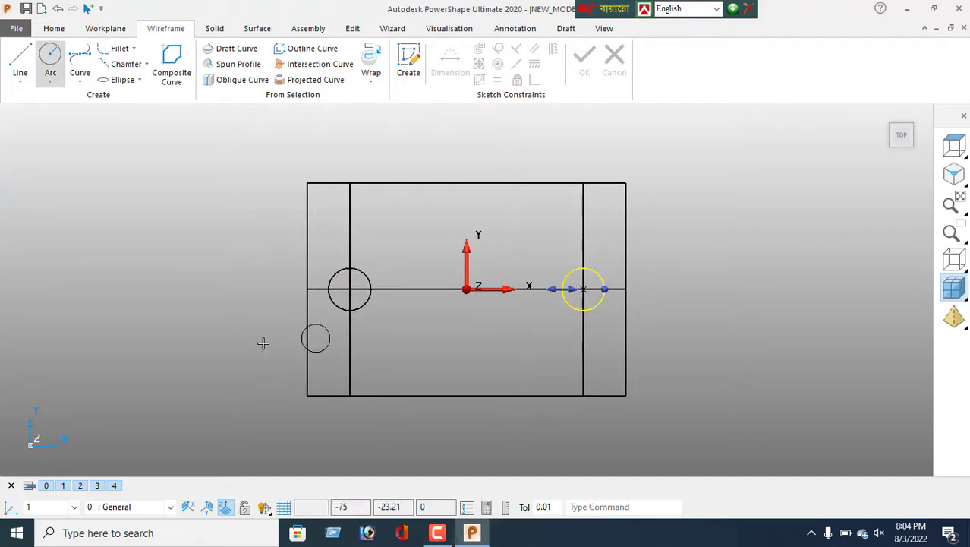
right_click(107, 196)
key(Escape)
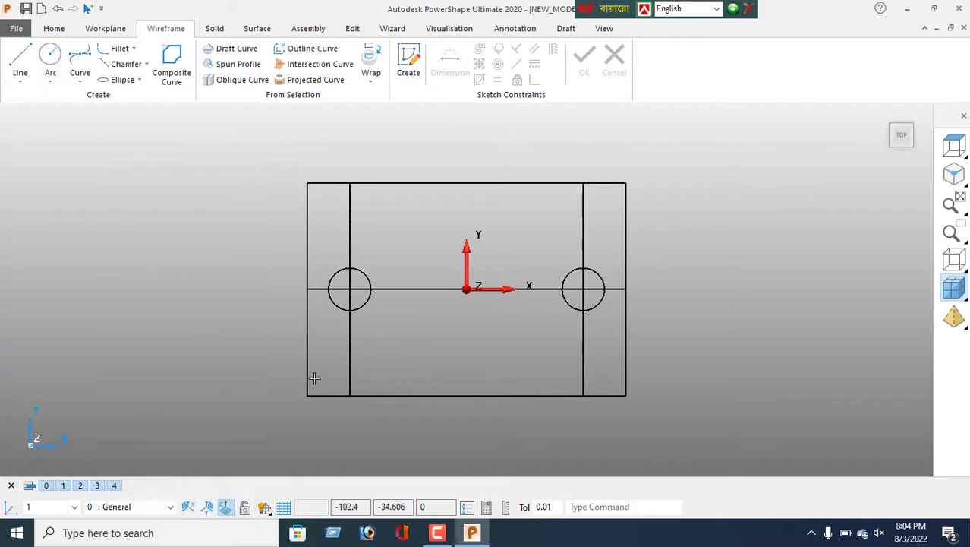
Set the radius of the circle centred at X -55 to 9
double_click(363, 302)
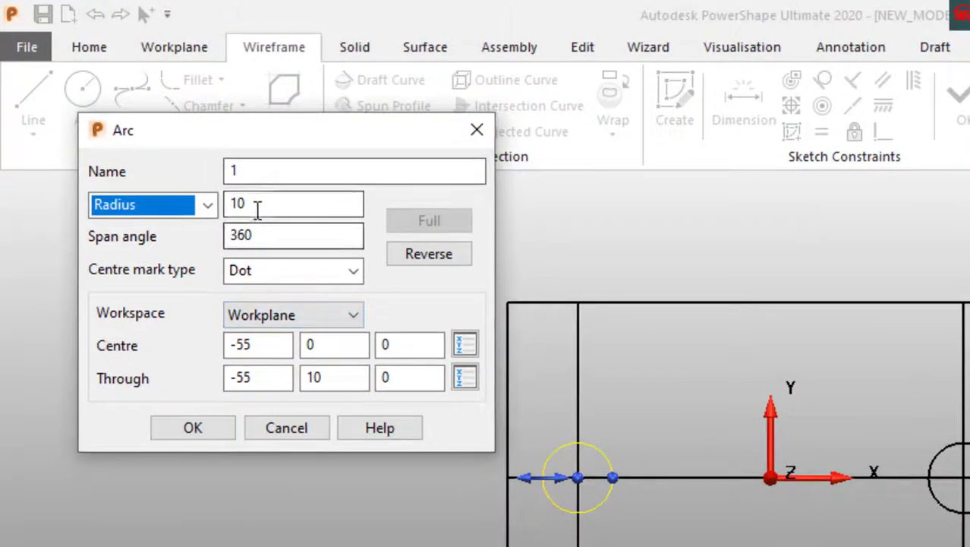
click(257, 205)
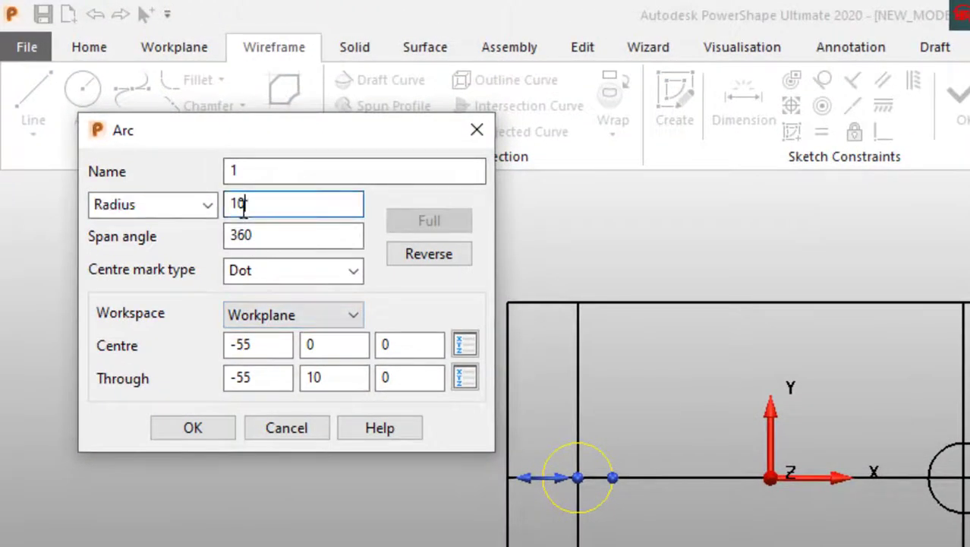
drag(246, 204, 201, 220)
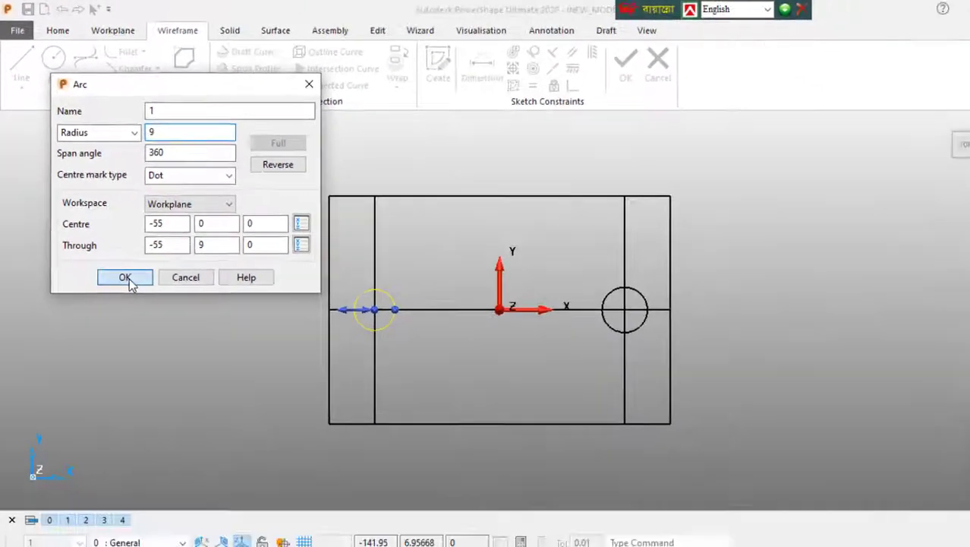
click(192, 427)
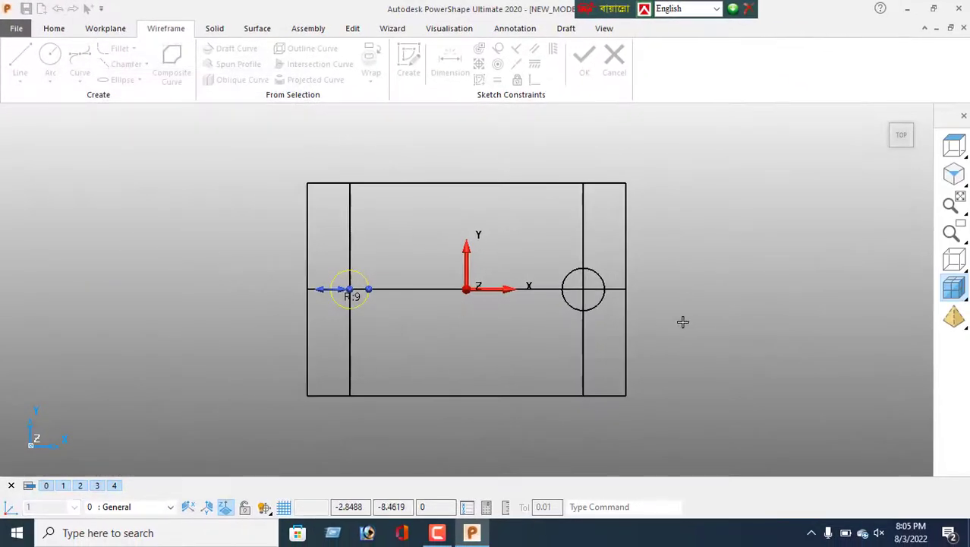
Set the radius of the circle centred at X 55 to 9 and switch its size definition to Diameter
click(599, 304)
double_click(599, 305)
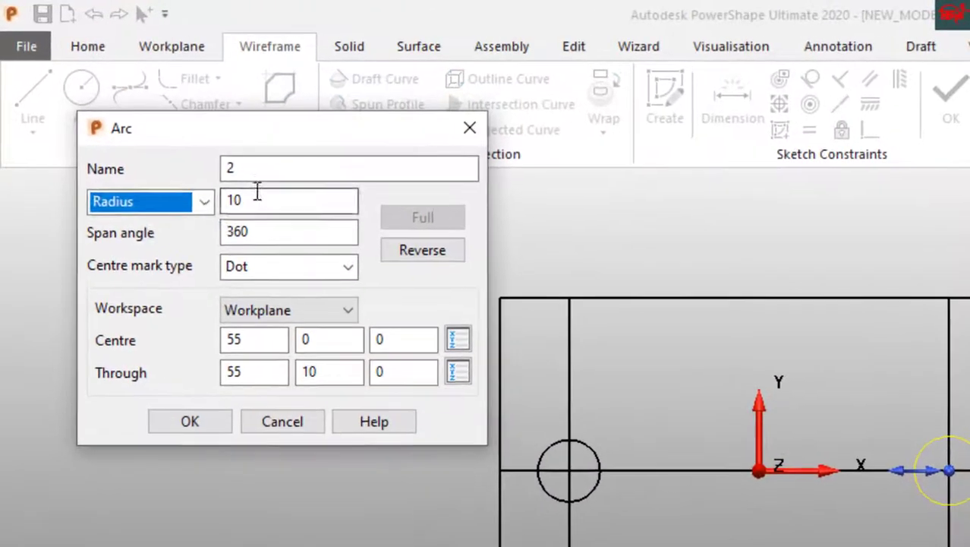
drag(154, 121, 143, 126)
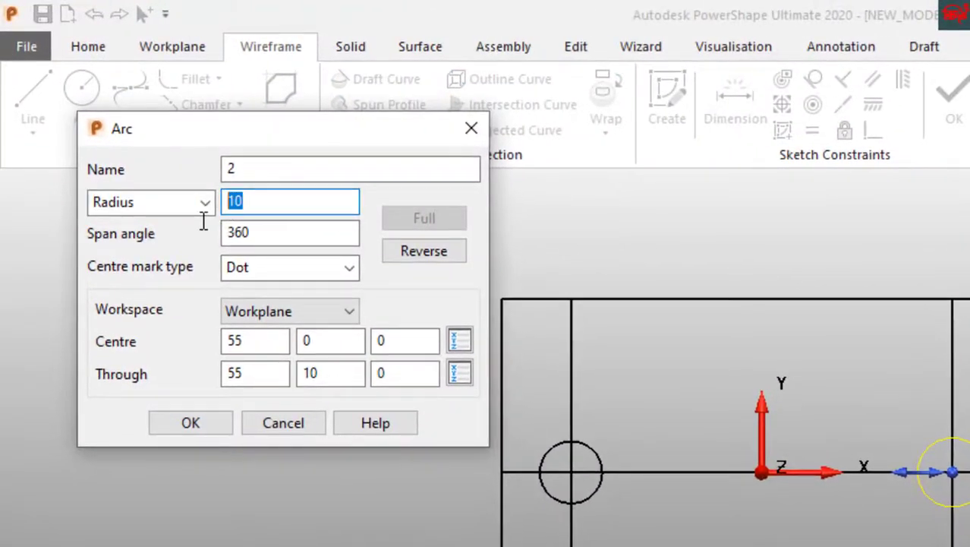
text(9)
key(Return)
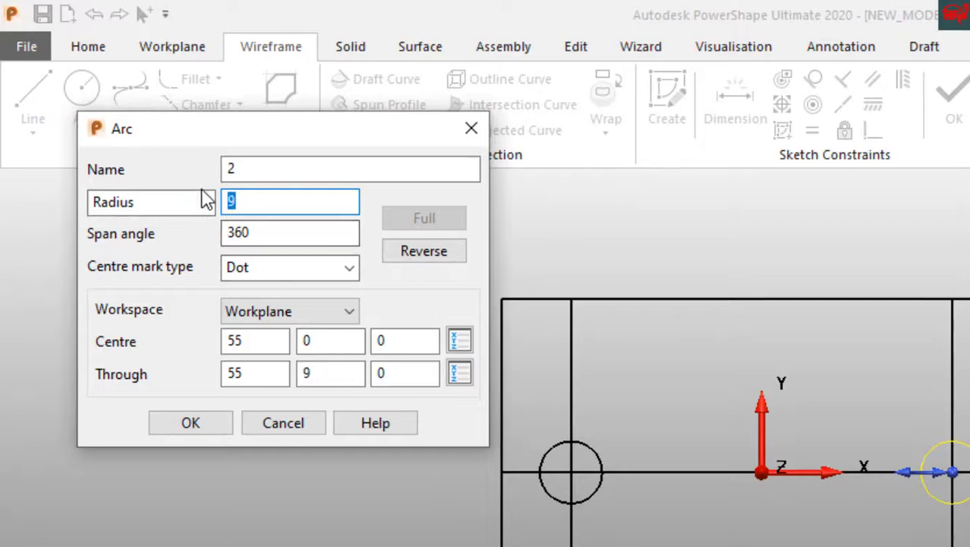
click(203, 200)
click(152, 247)
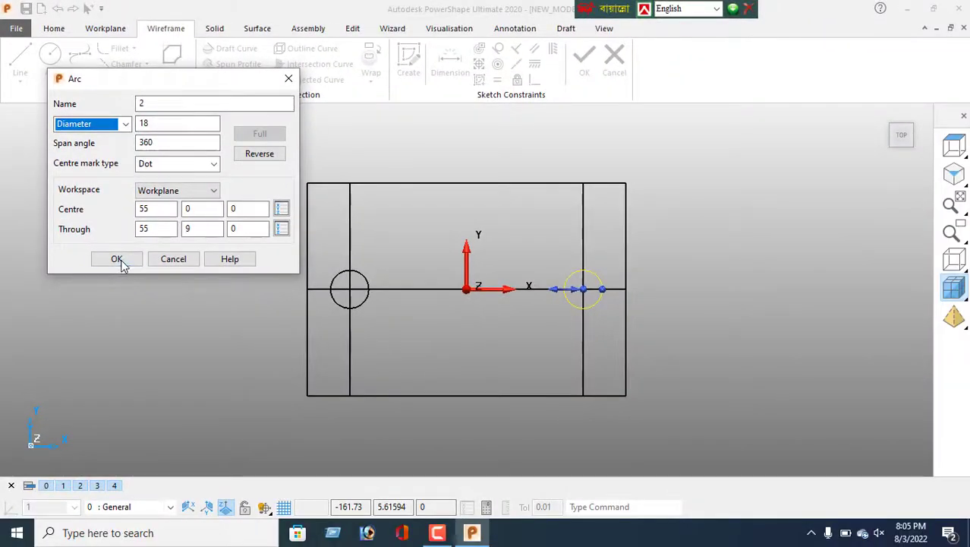
click(118, 259)
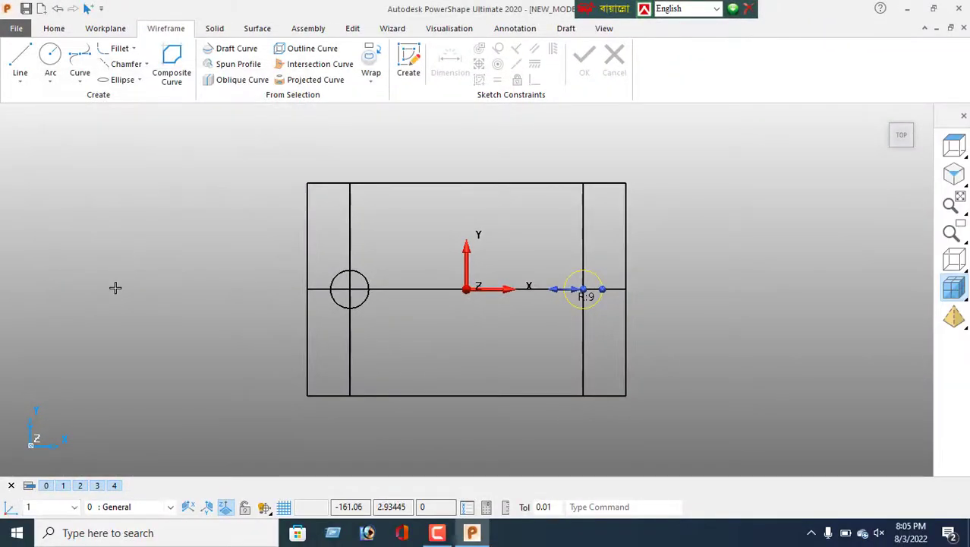
Delete the horizontal centre line and both inner vertical construction lines, keeping the rectangle and circles
drag(336, 233, 382, 245)
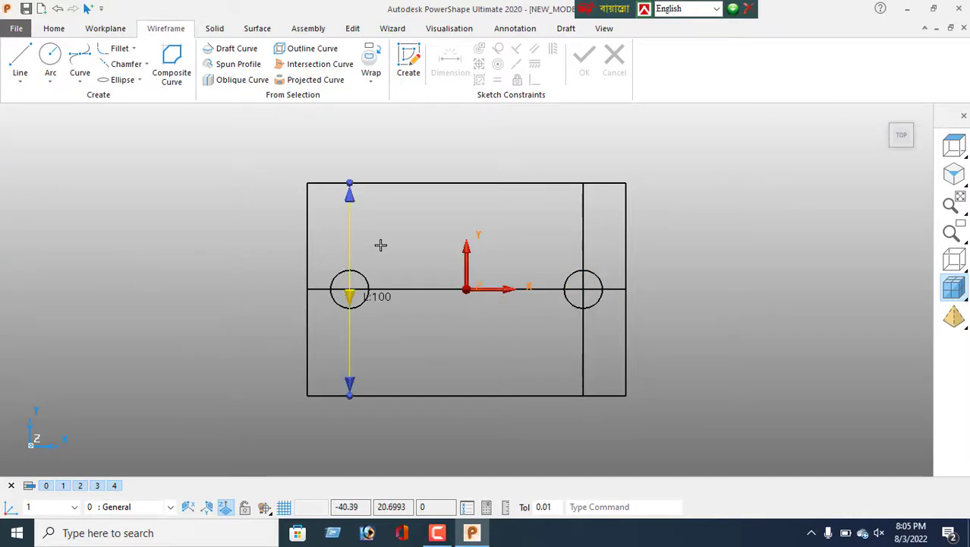
click(412, 287)
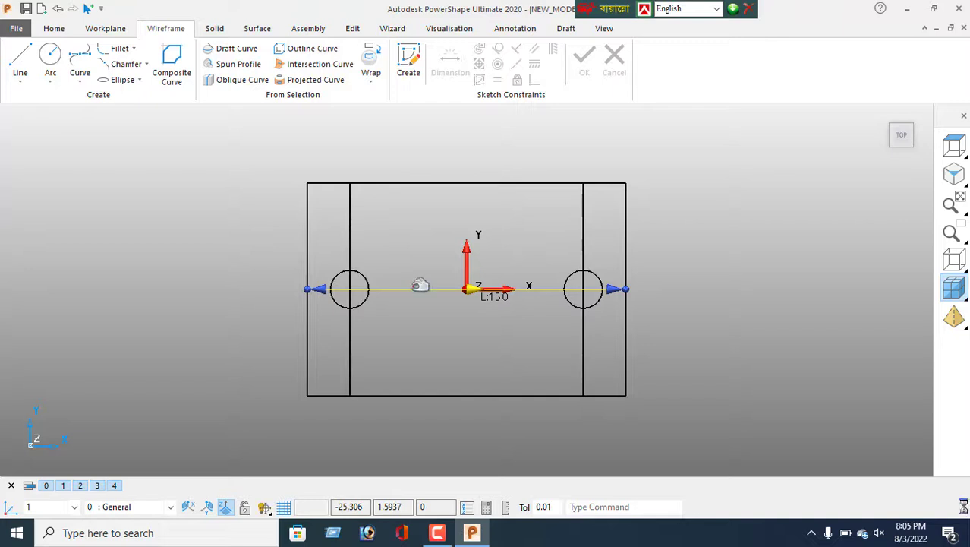
key(Delete)
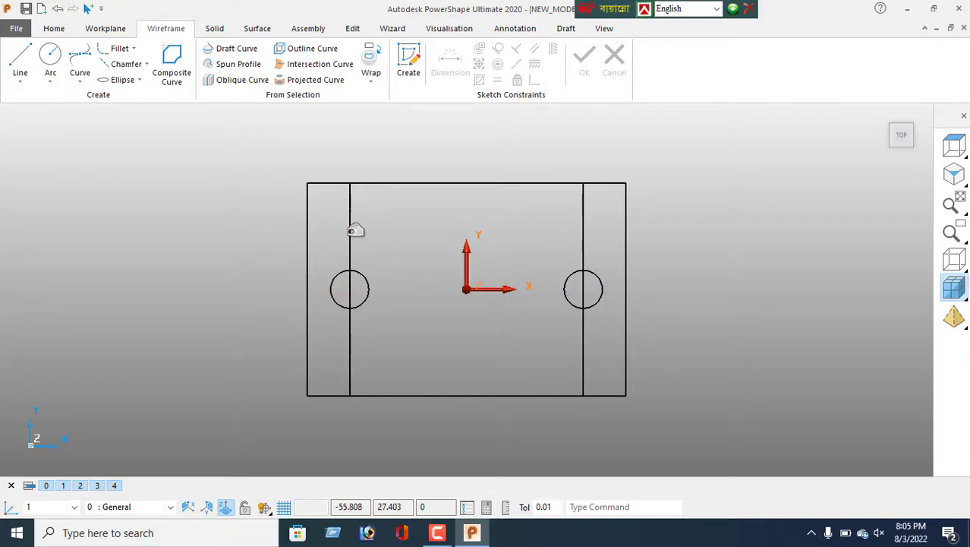
click(350, 230)
key(Delete)
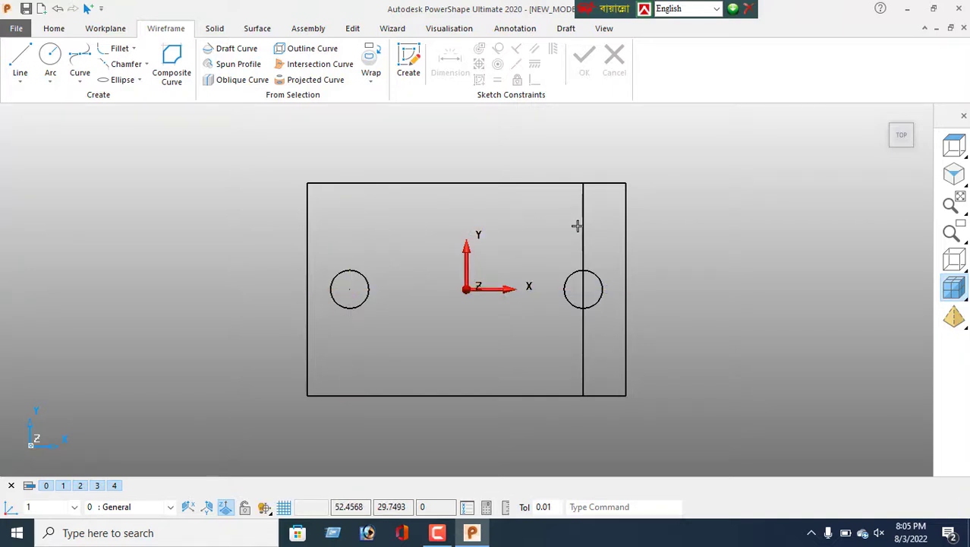
click(582, 226)
key(Delete)
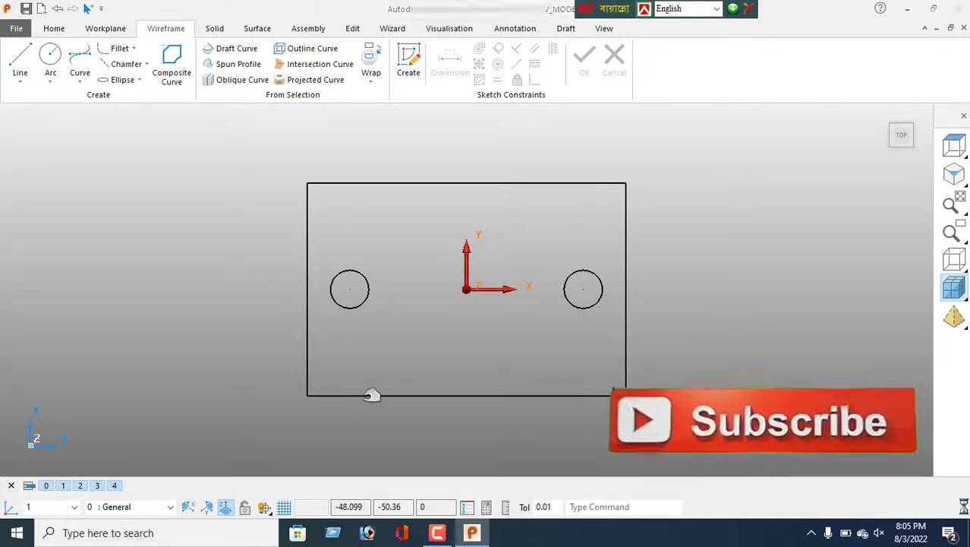
Extrude the rectangle outline into a solid plate with a Direction 1 length of -8, and clear the selection
click(371, 394)
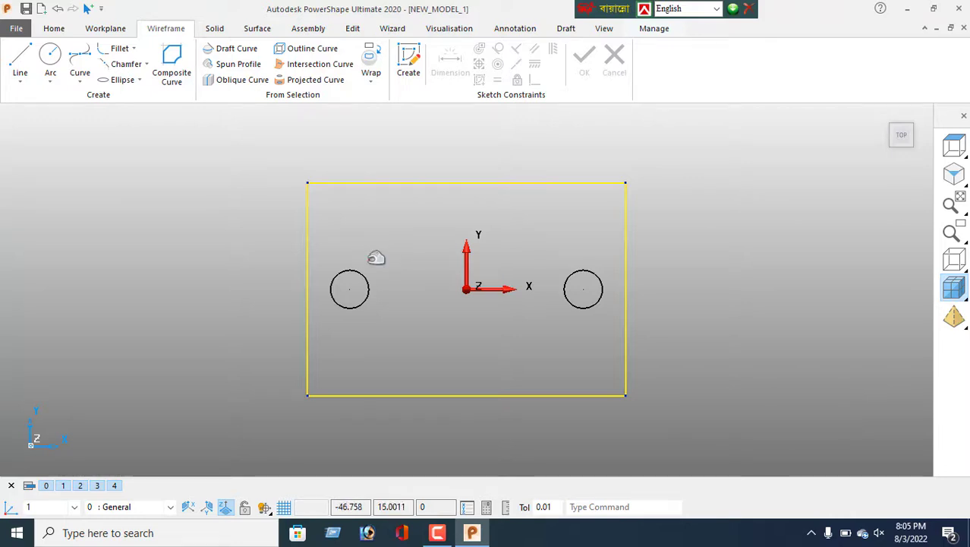
click(215, 29)
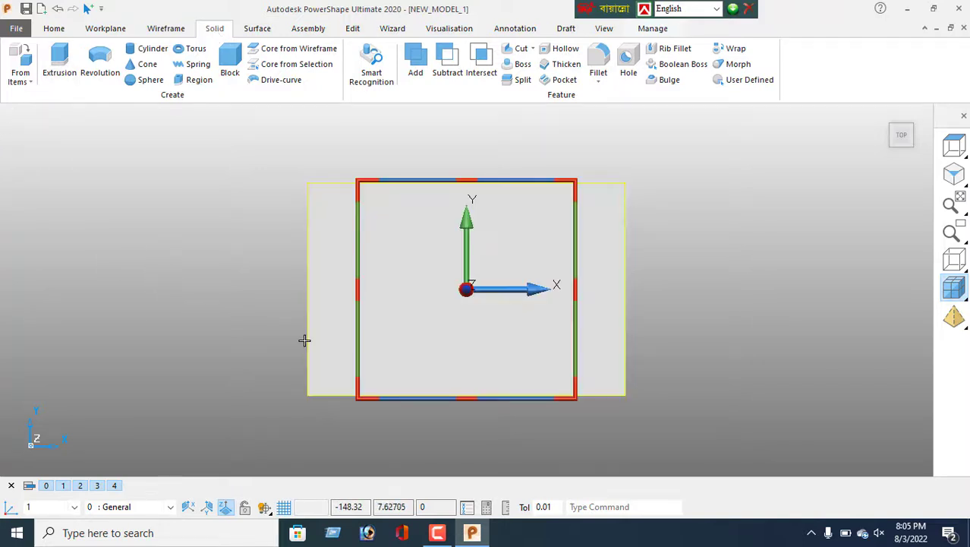
click(954, 174)
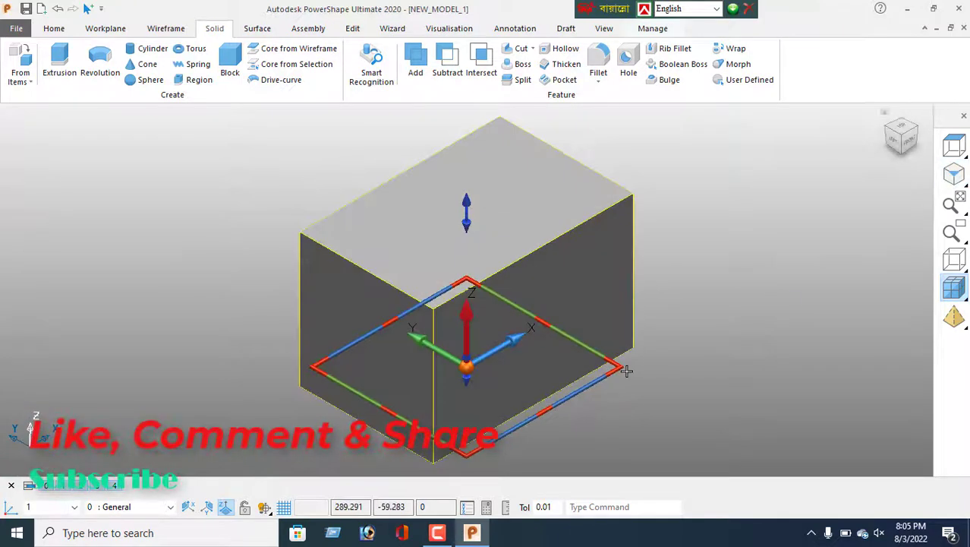
double_click(569, 256)
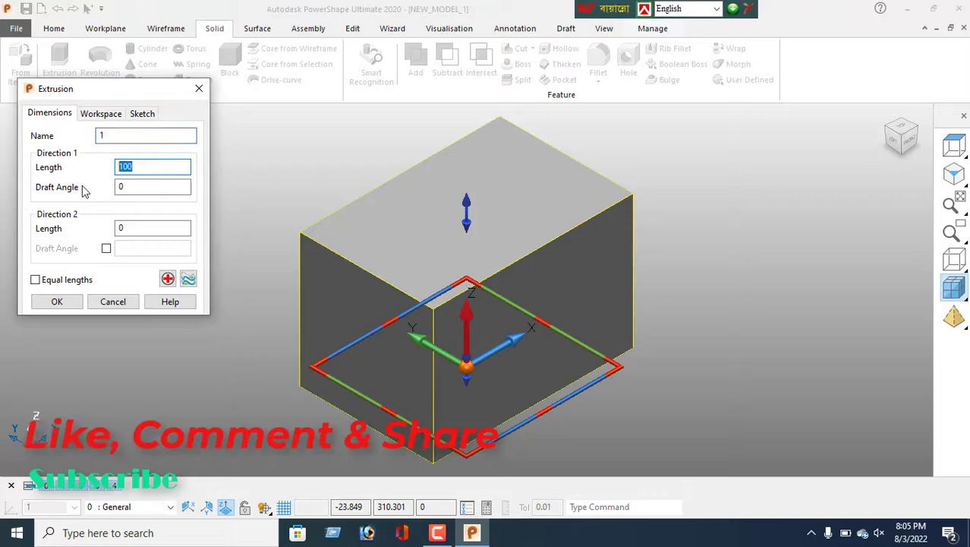
text(-8)
key(Return)
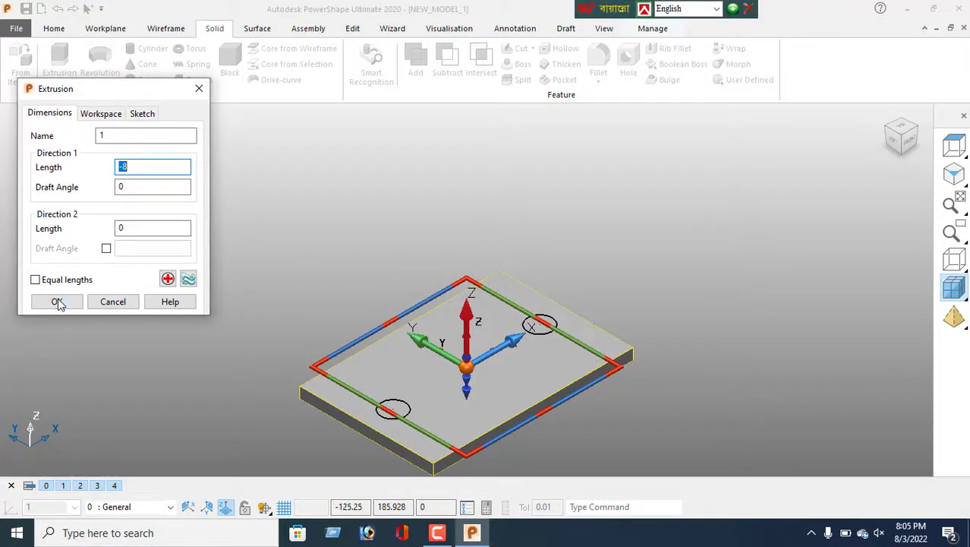
click(57, 301)
right_click(228, 160)
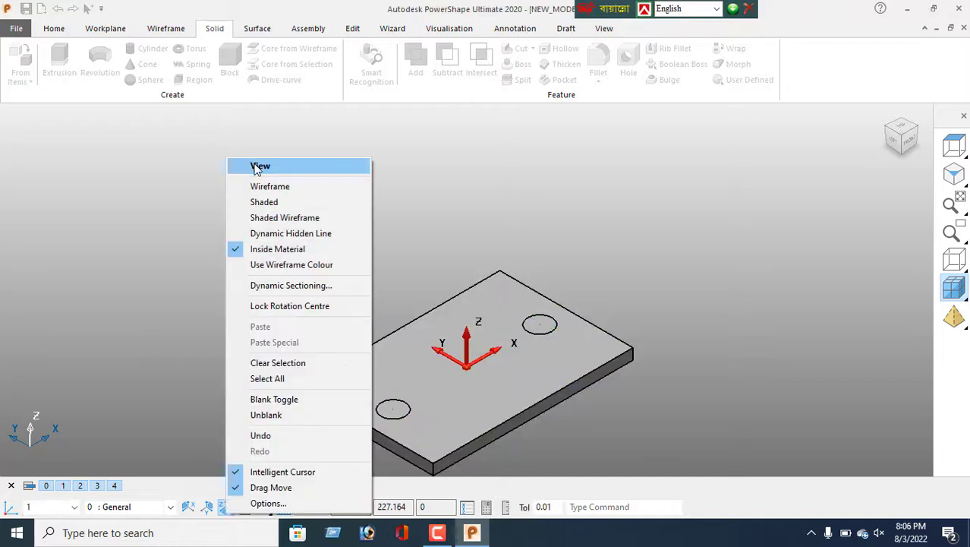
click(257, 167)
Extrude both circles on the plate into solid cylinders with a Direction 1 length of 20
click(411, 416)
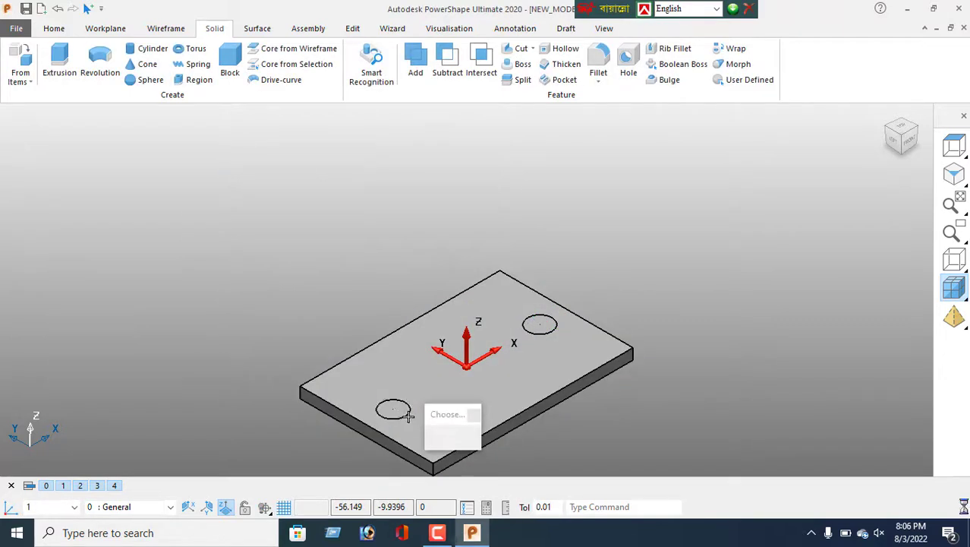
shift+click(548, 333)
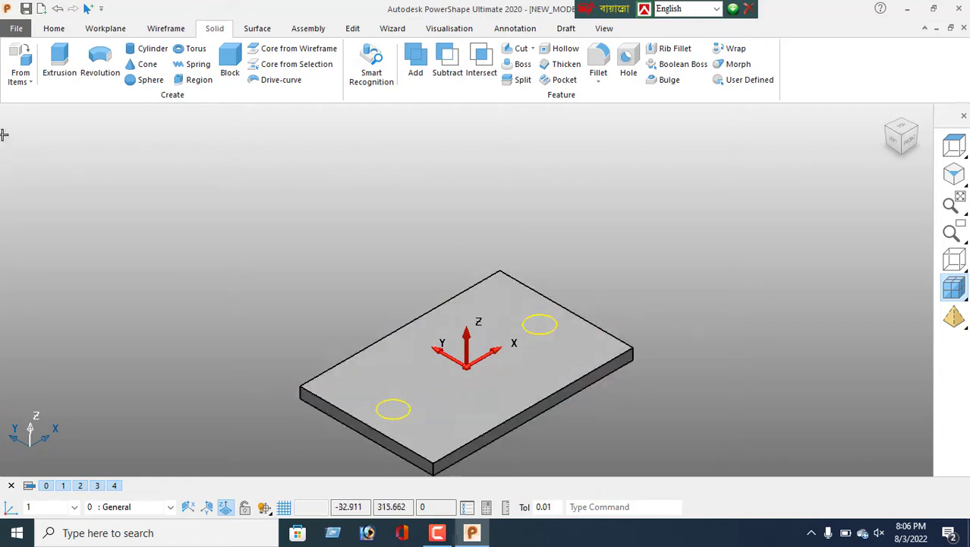
click(55, 64)
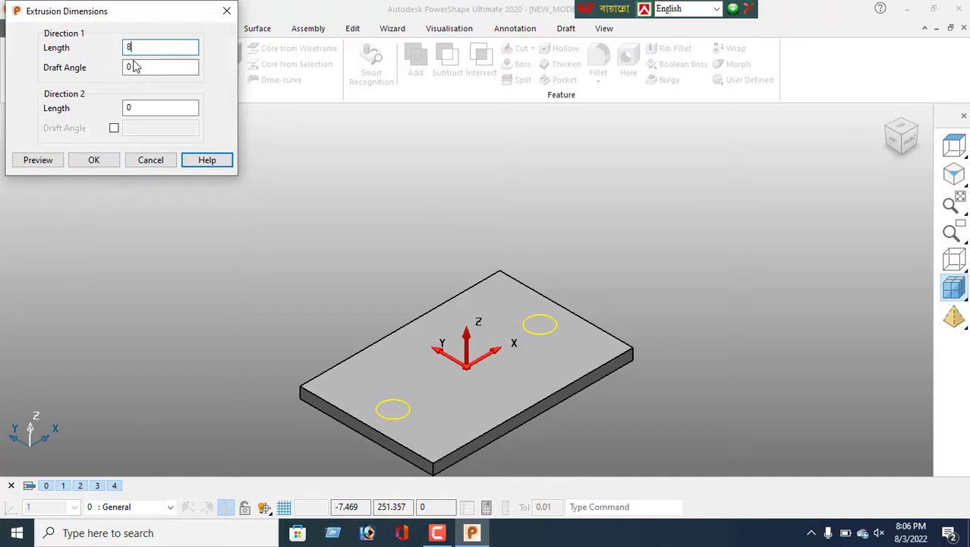
click(43, 166)
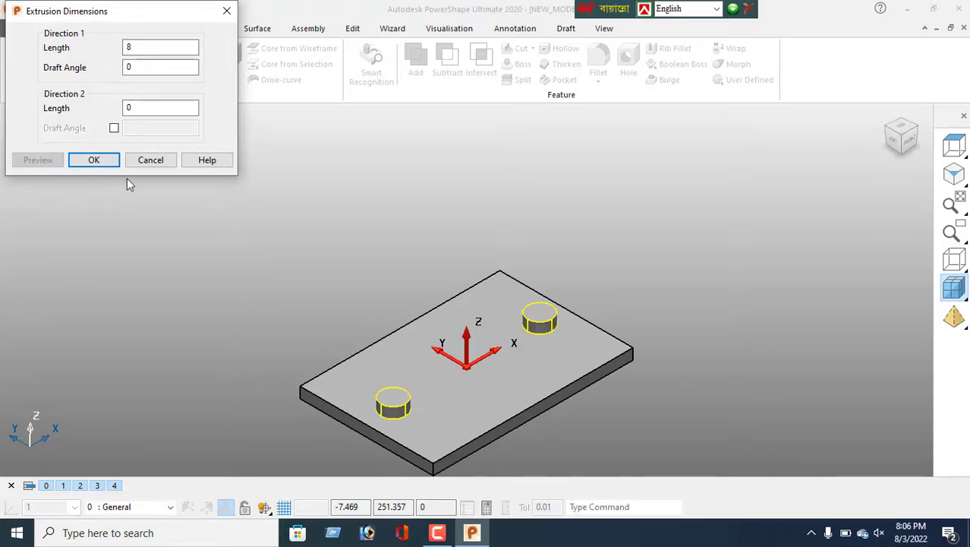
double_click(145, 48)
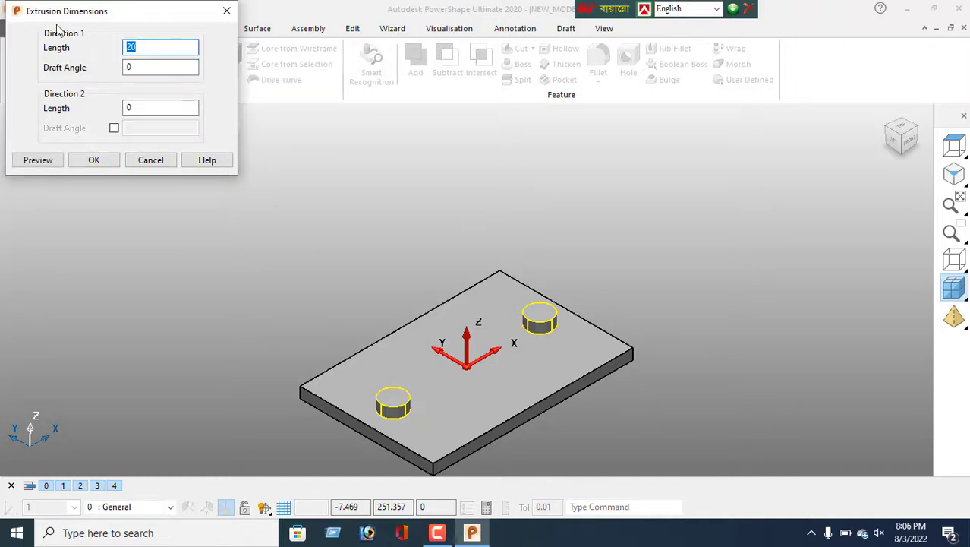
click(37, 163)
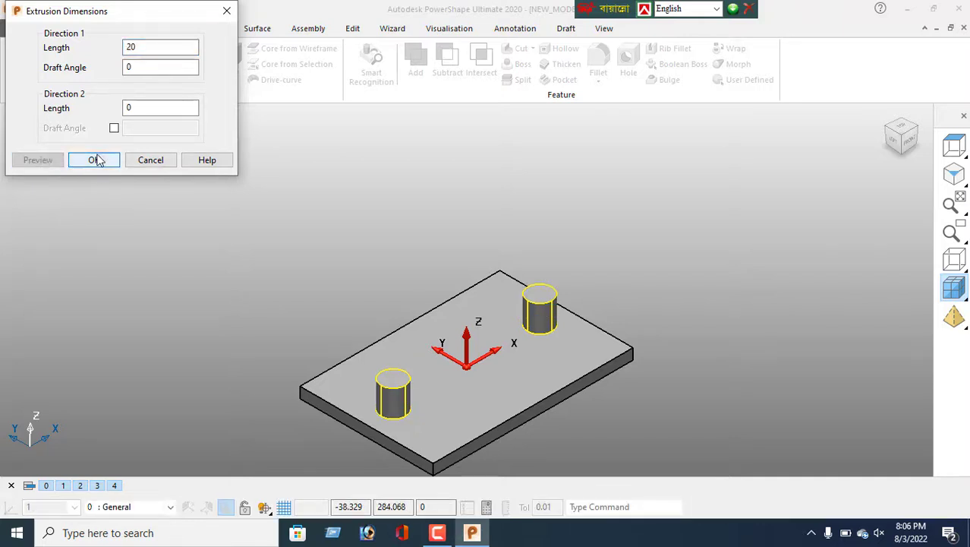
click(94, 160)
Draw a full circle centred on the top face of each cylinder, at X -55 and X 55, Z 20
click(106, 29)
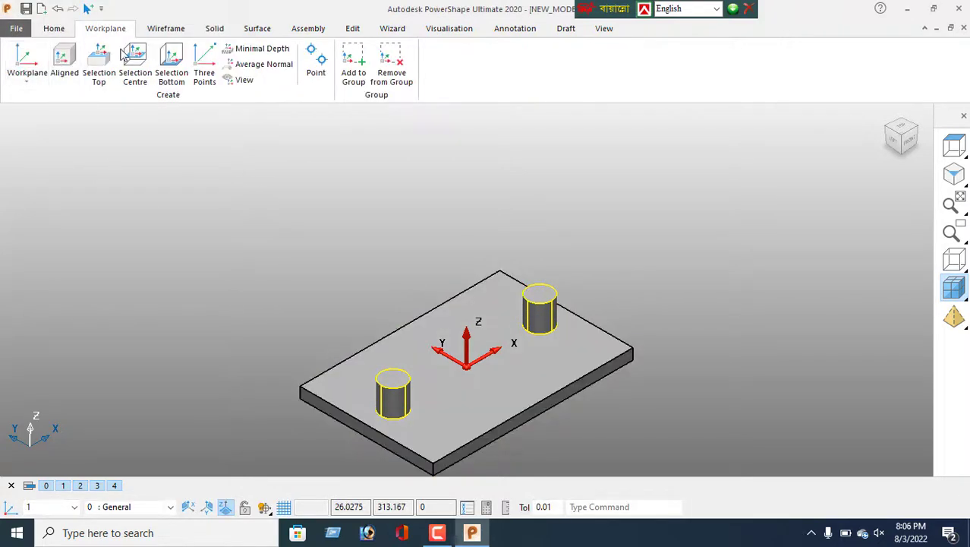
click(165, 28)
click(50, 60)
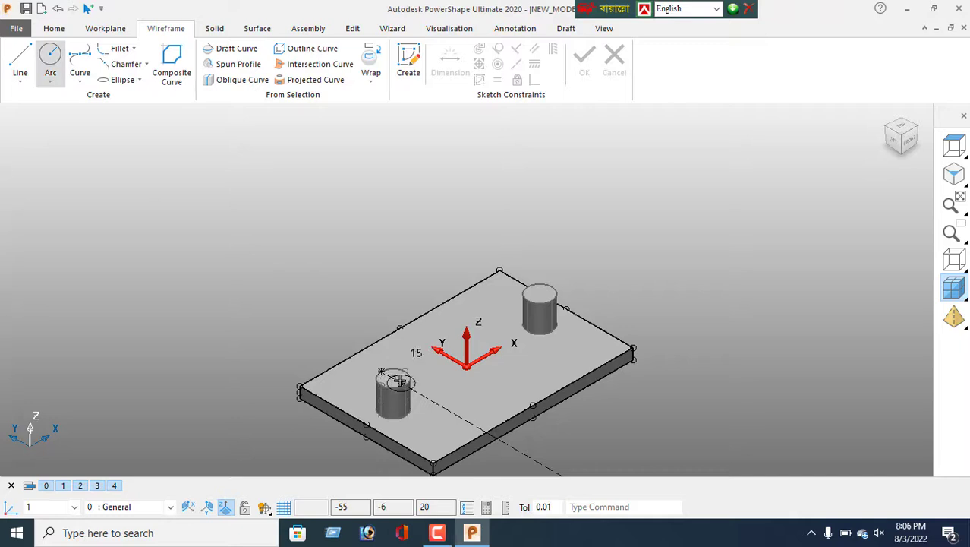
click(540, 293)
right_click(259, 221)
click(301, 173)
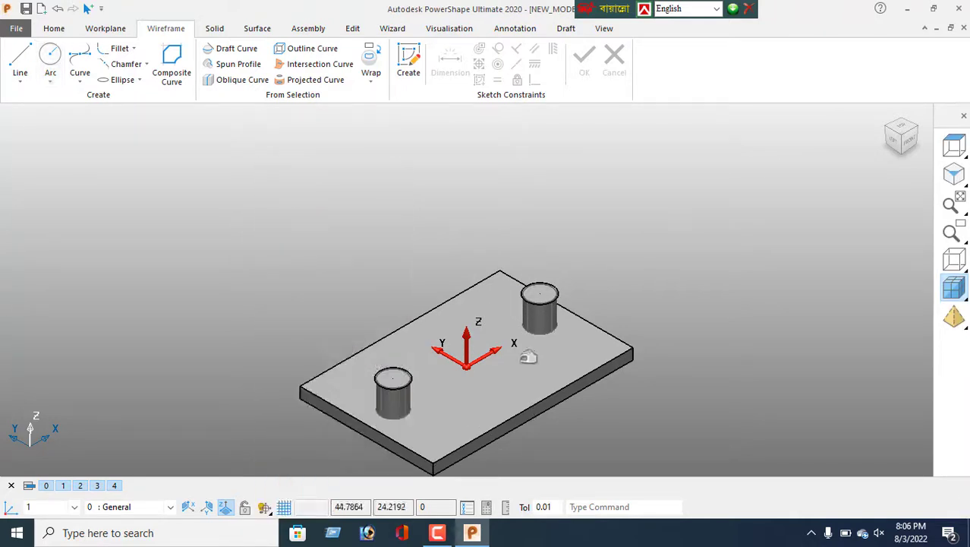
Set the radius of the circle on top of the cylinder at X -55 to 6
scroll(527, 357, up, 1)
double_click(382, 391)
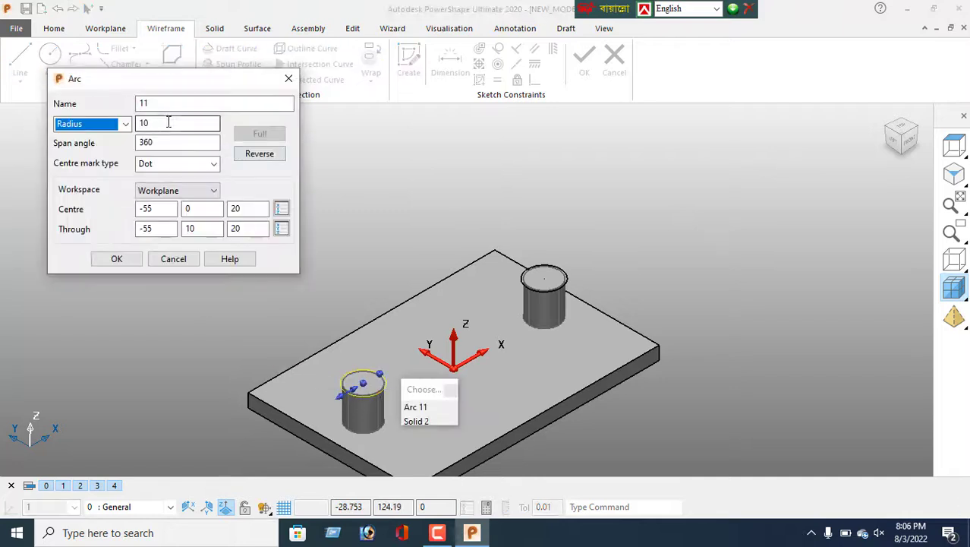
text(6)
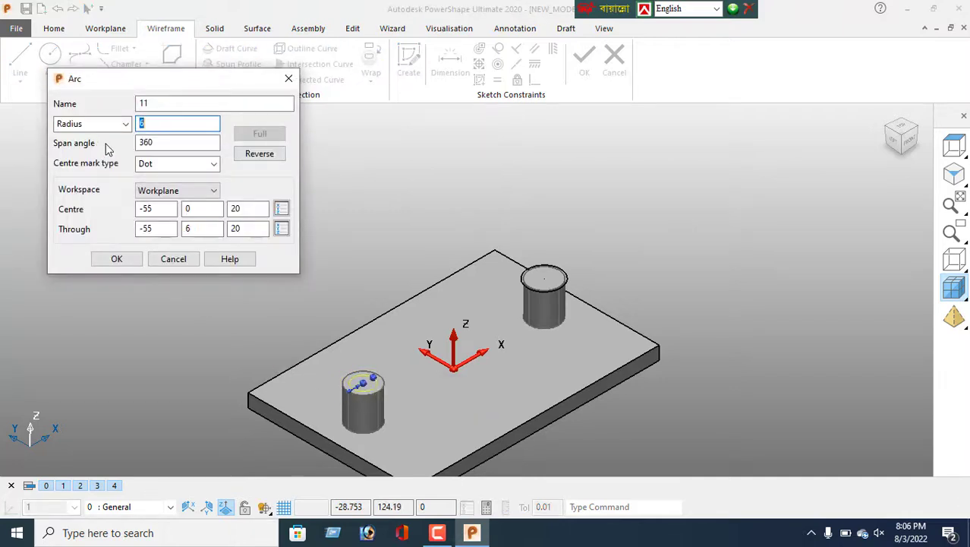
click(108, 262)
Set the radius of the circle on top of the cylinder at X 55 to 6
double_click(563, 283)
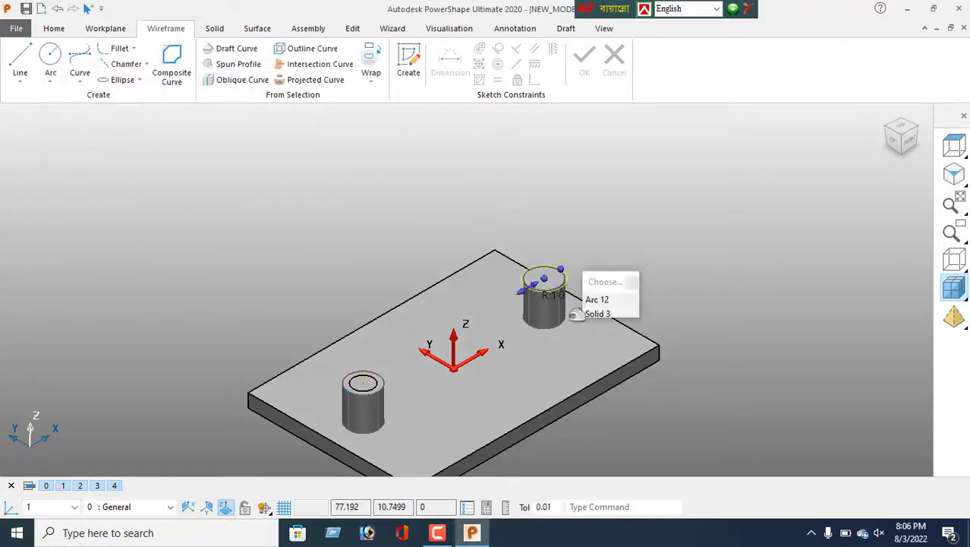
text(3)
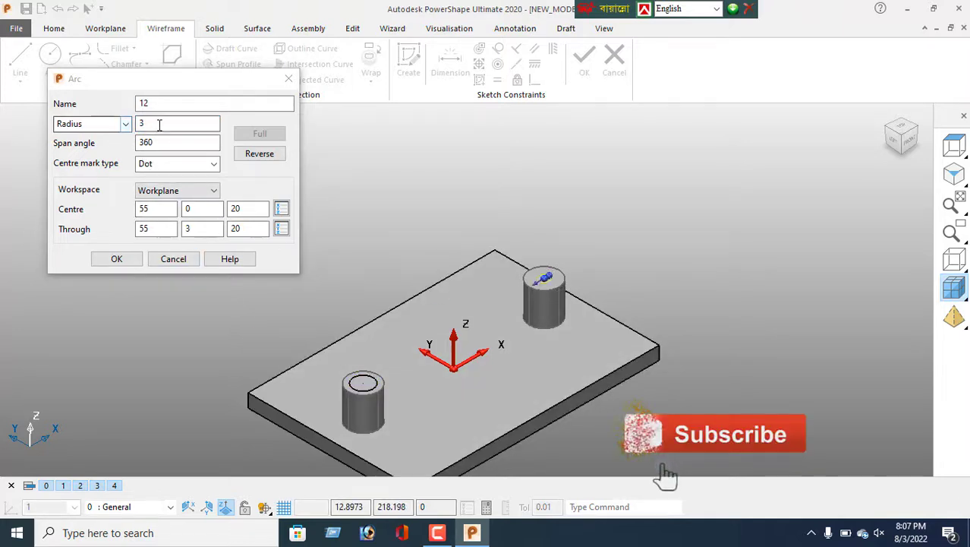
double_click(156, 124)
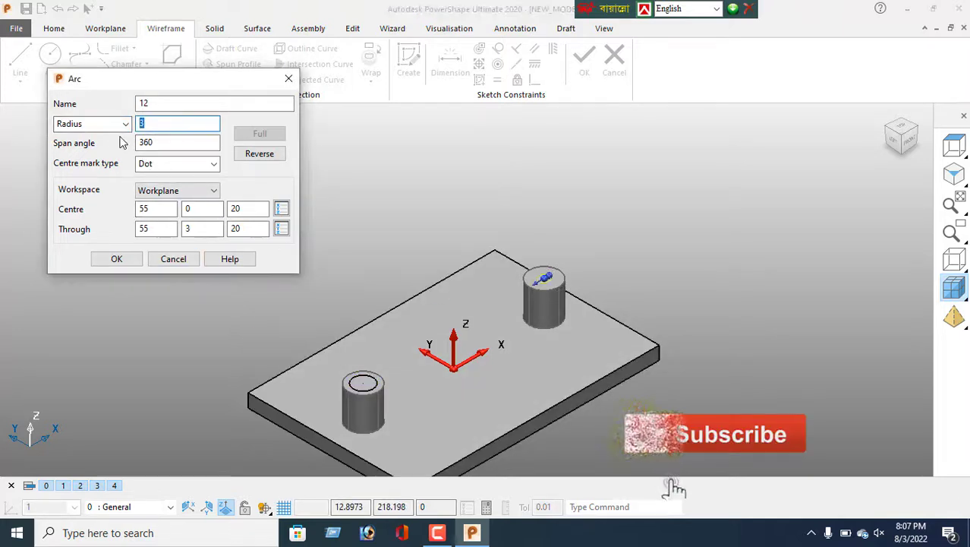
key(BackSpace)
text(6)
key(Return)
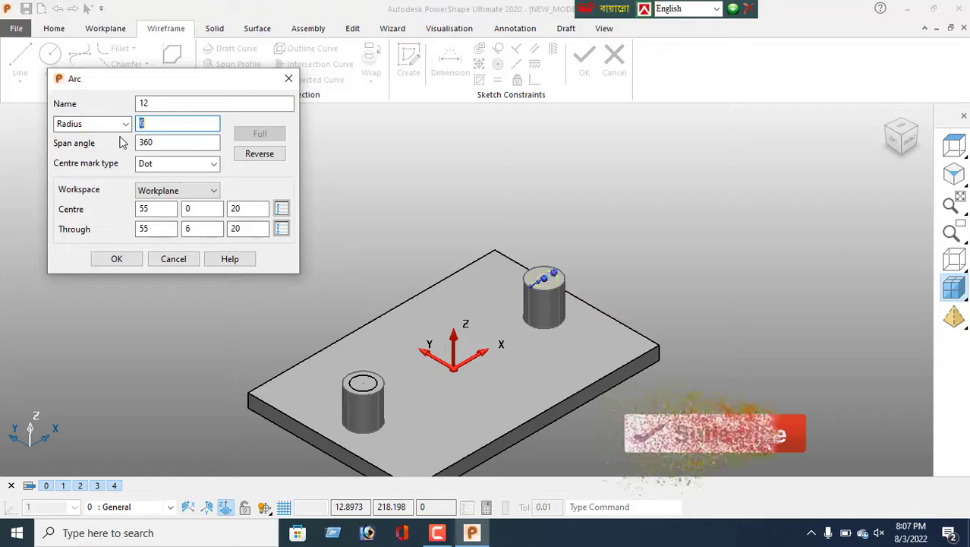
click(116, 259)
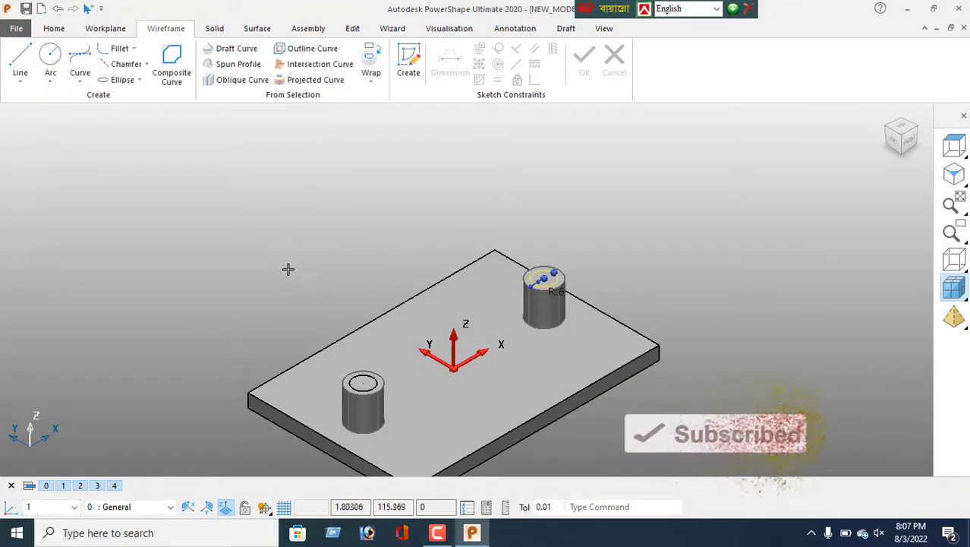
Try a Blind solid cut with a depth of 20 from the two circles on the cylinder tops, and close the cut settings
click(379, 376)
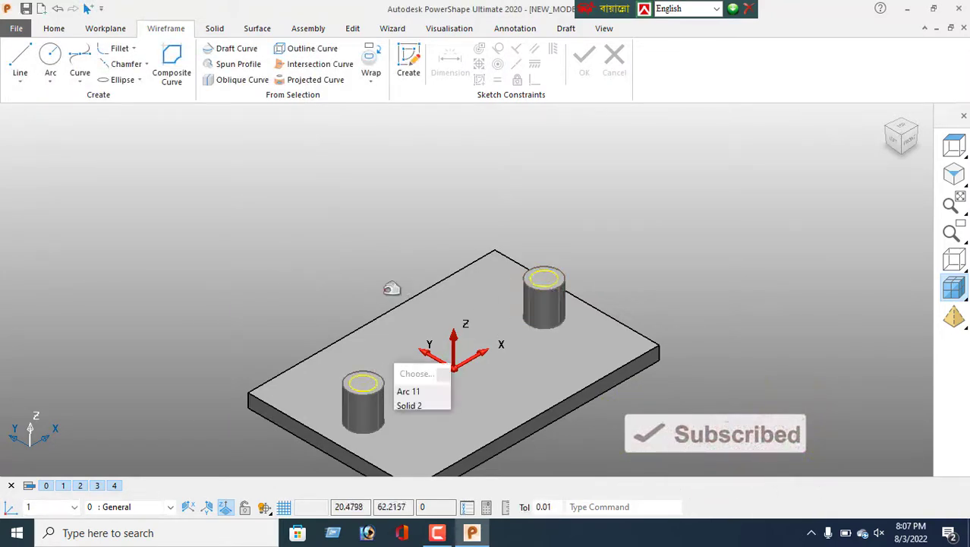
click(214, 28)
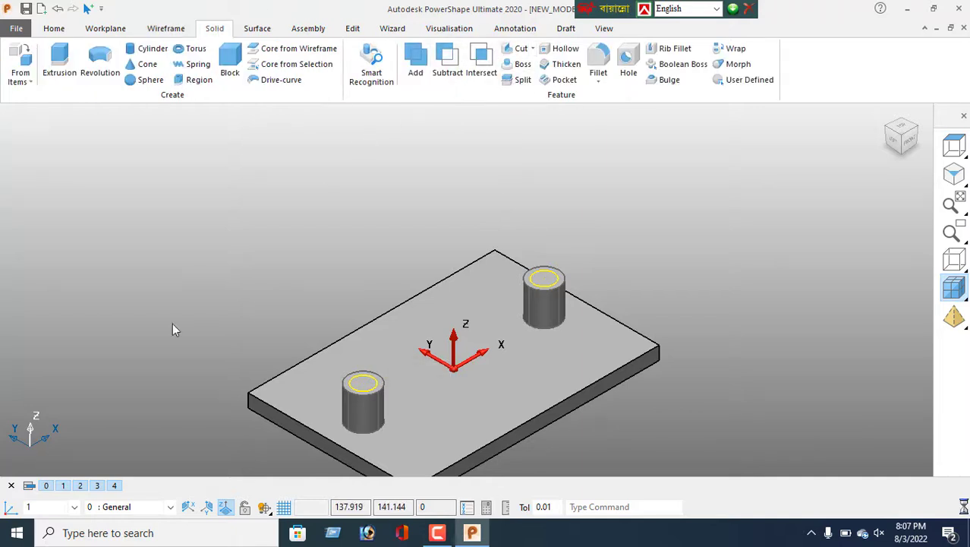
drag(93, 79, 57, 87)
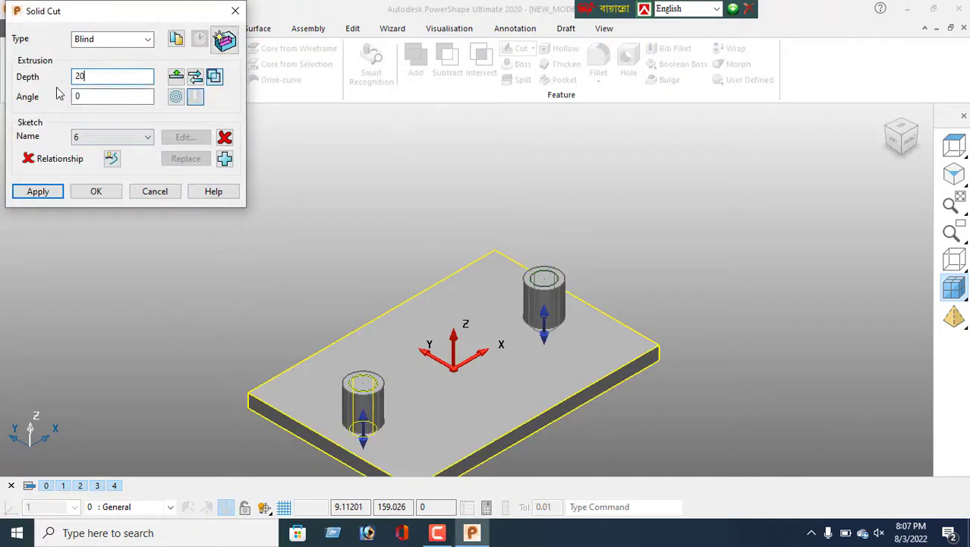
key(Return)
click(41, 196)
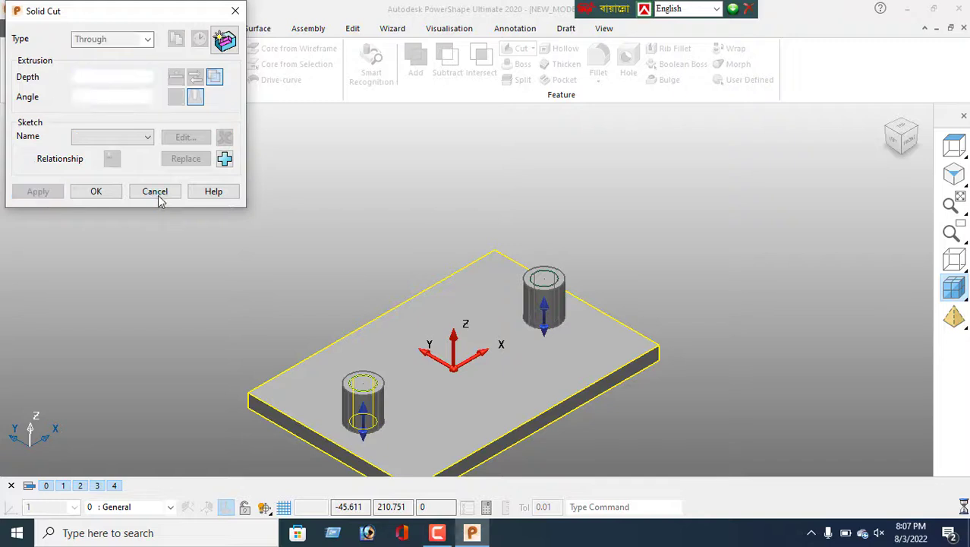
click(156, 192)
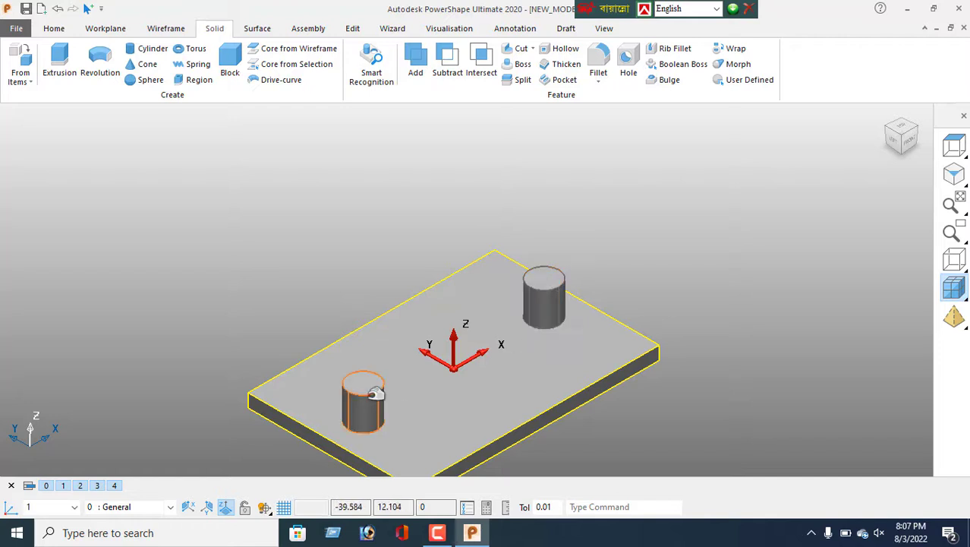
Join both cylinders to the plate with a Boolean addition, using the plate as the primary selection and the cylinders as the secondary selection
click(419, 65)
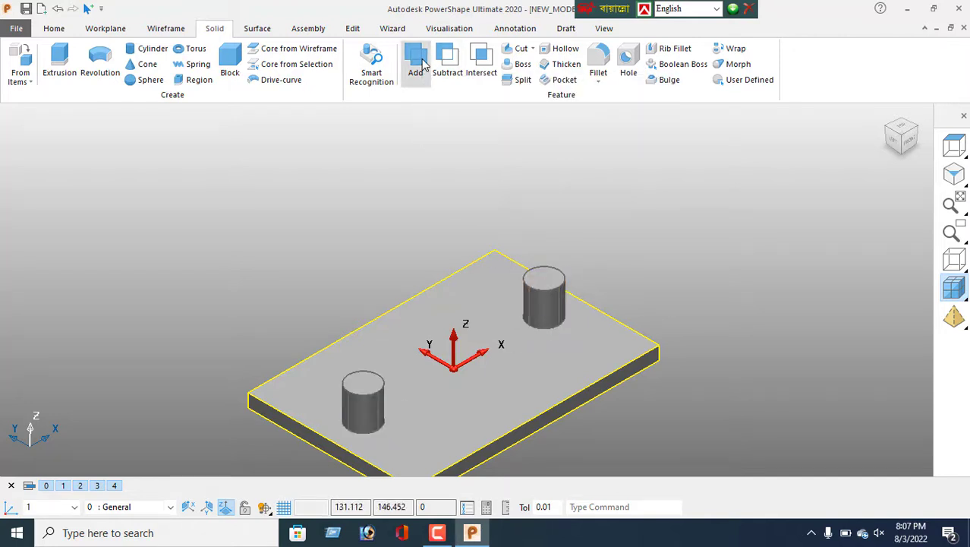
click(380, 396)
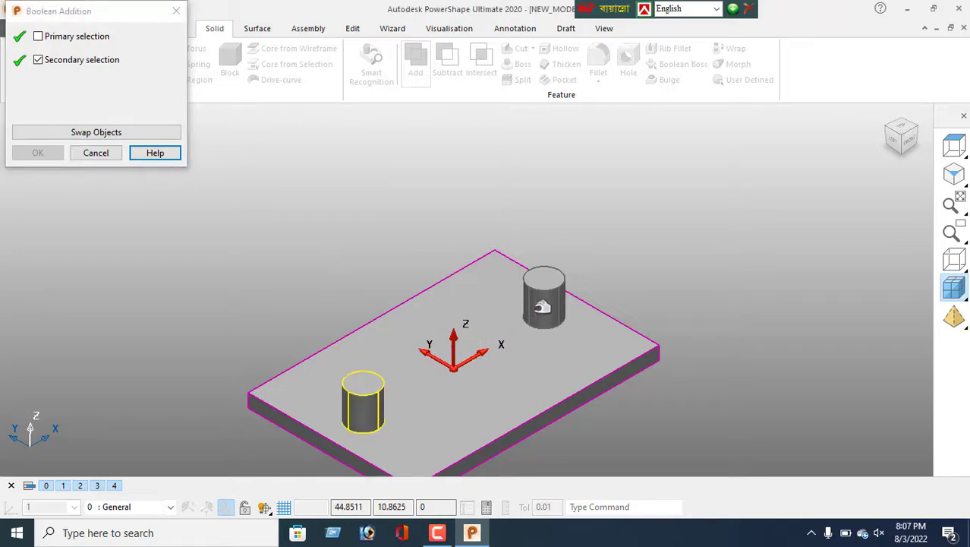
click(542, 304)
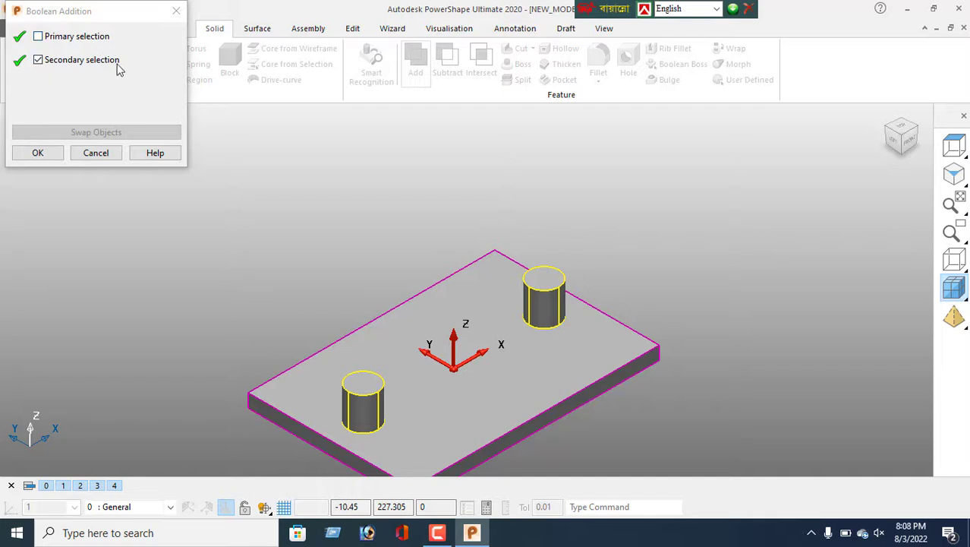
click(48, 157)
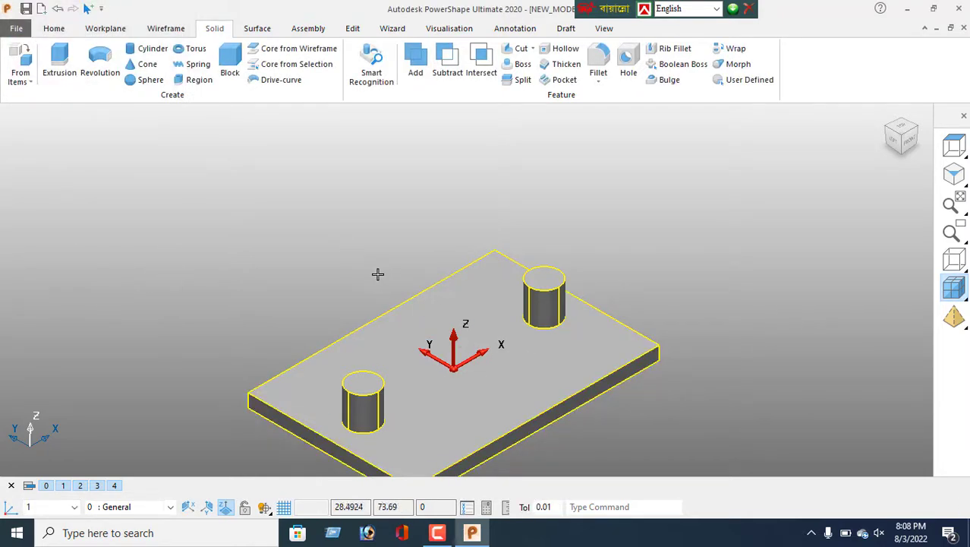
Place a new full circle at the arc centre of each cylinder's top face on the joined solid
click(165, 29)
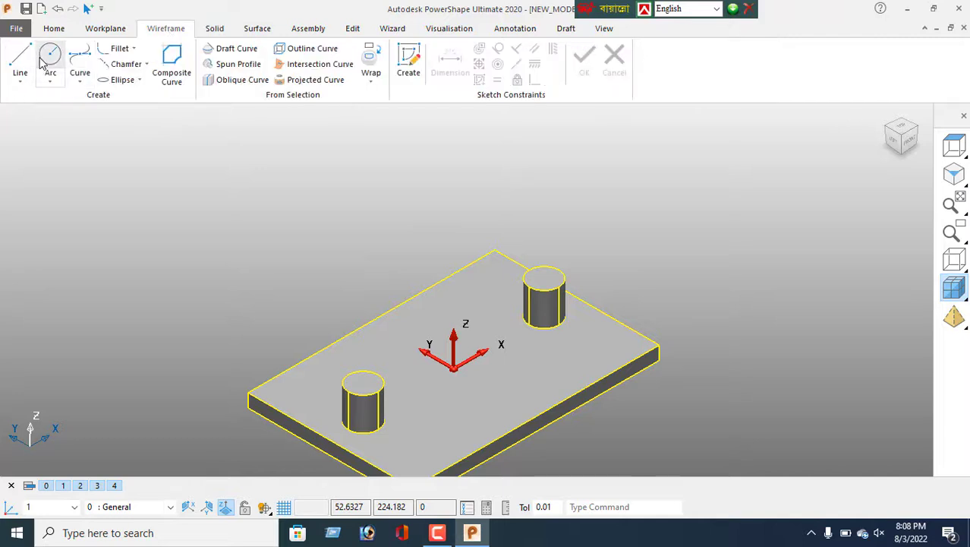
click(50, 55)
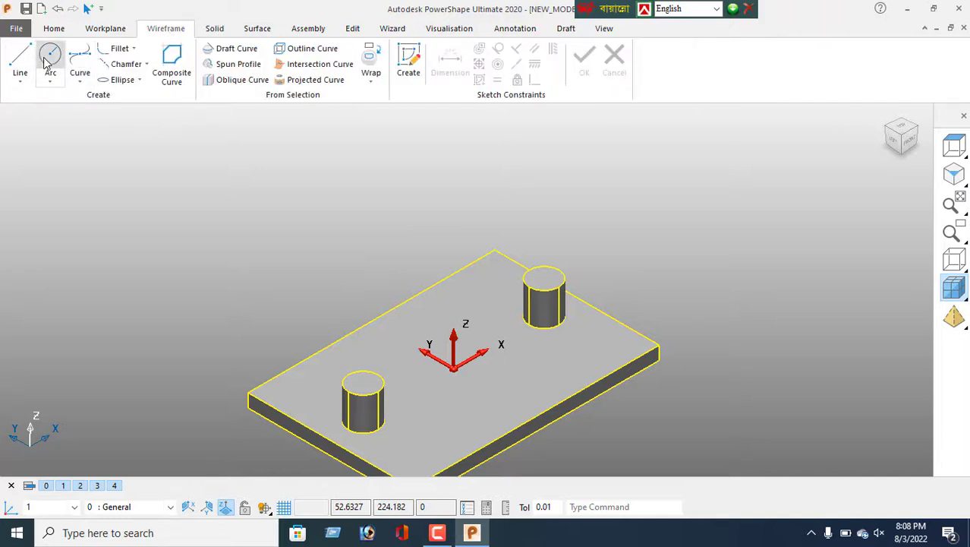
click(363, 381)
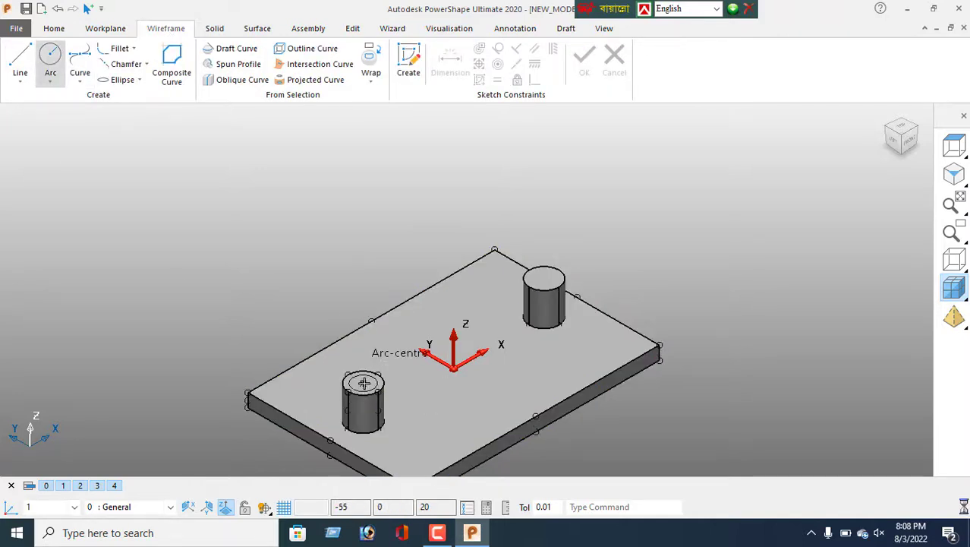
click(544, 277)
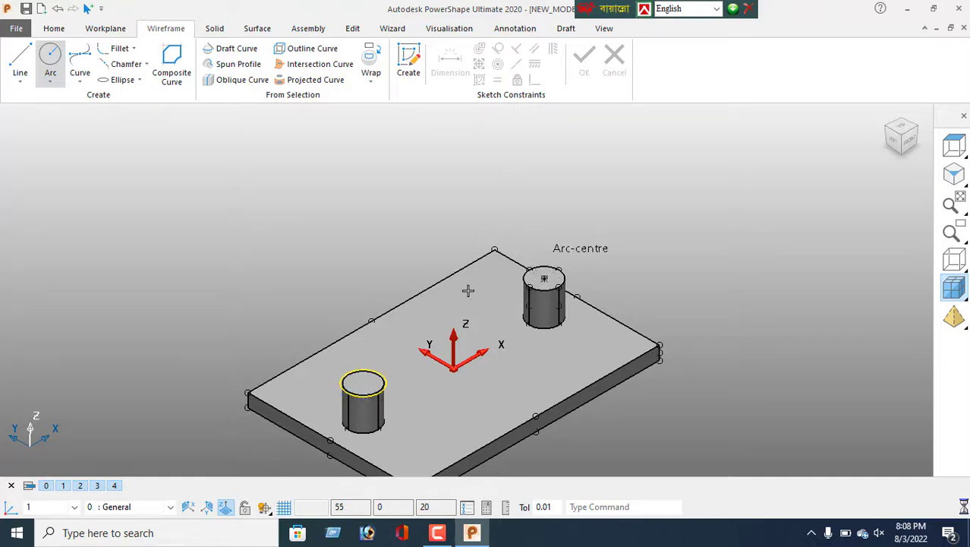
right_click(220, 164)
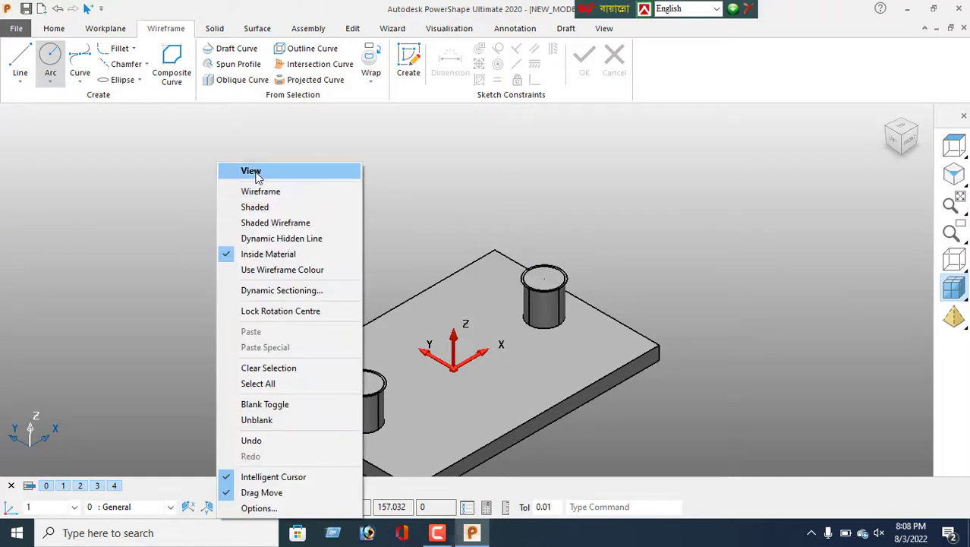
click(256, 174)
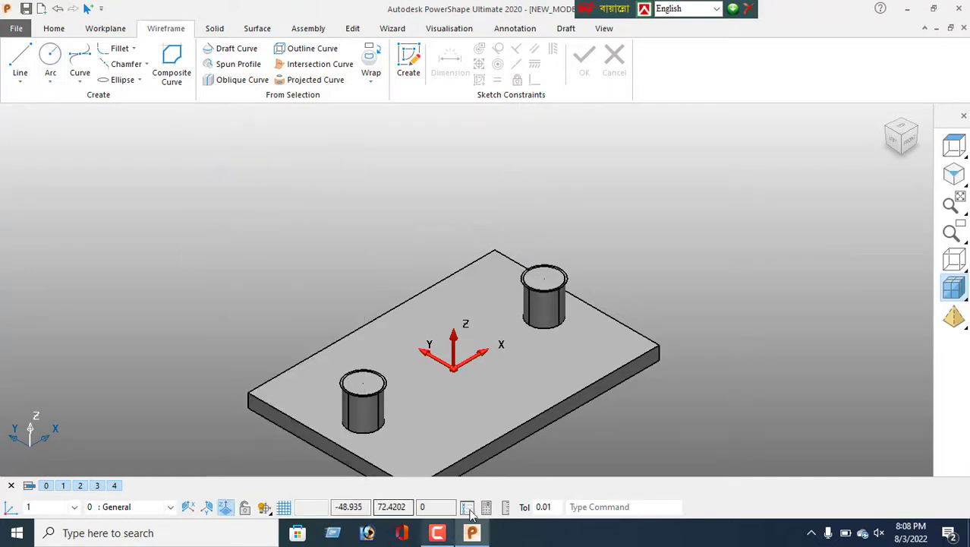
Set the radius of the new circle centred at X -55 to 3
click(385, 390)
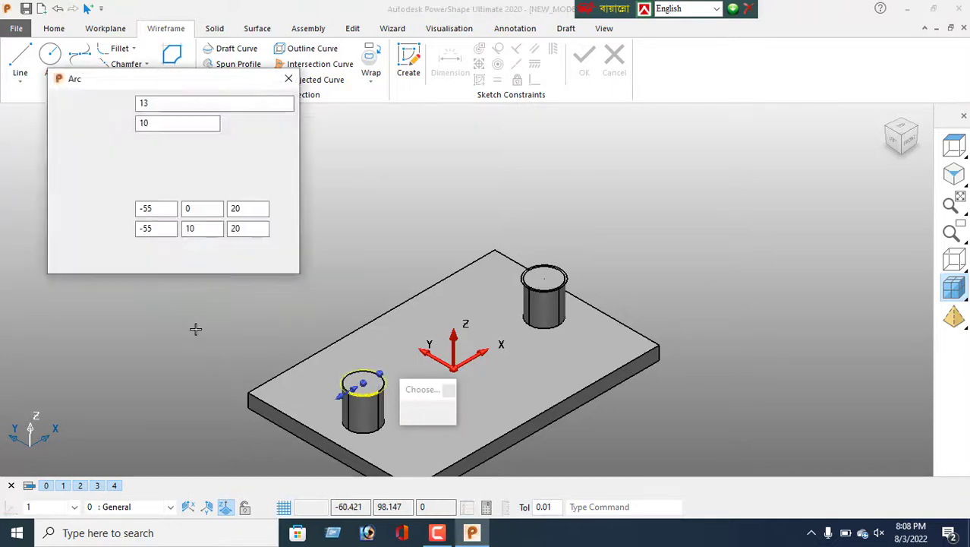
key(Tab)
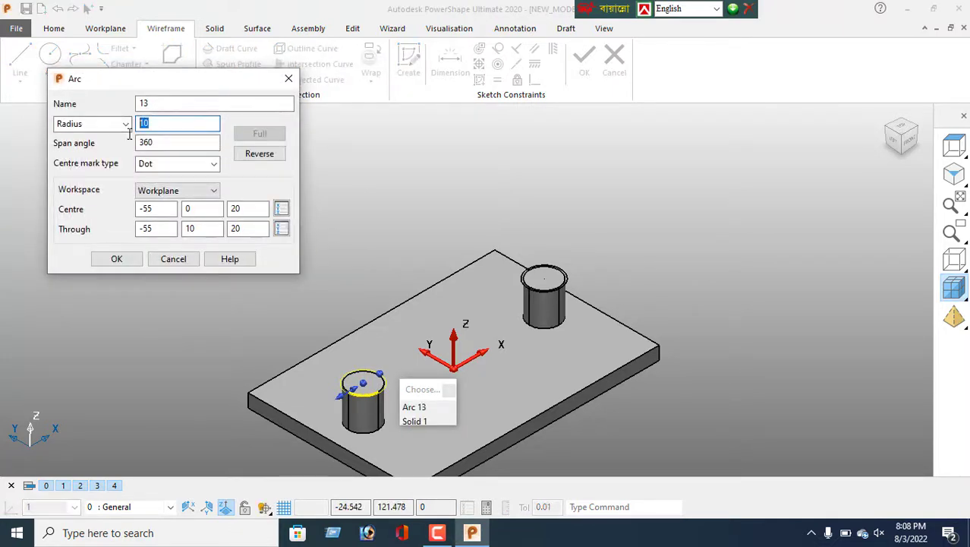
click(116, 259)
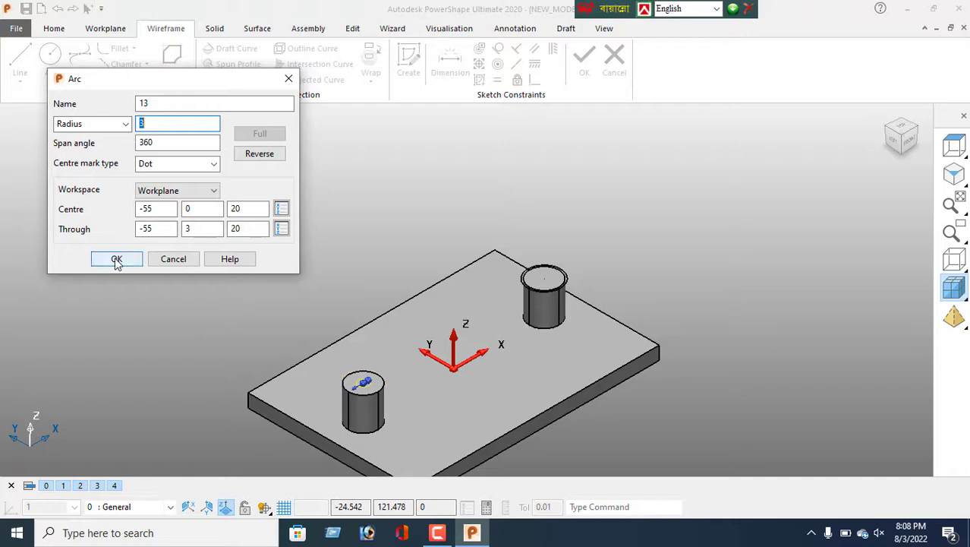
Set the radius of the new circle centred at X 55 on the other cylinder's top to 3
click(554, 290)
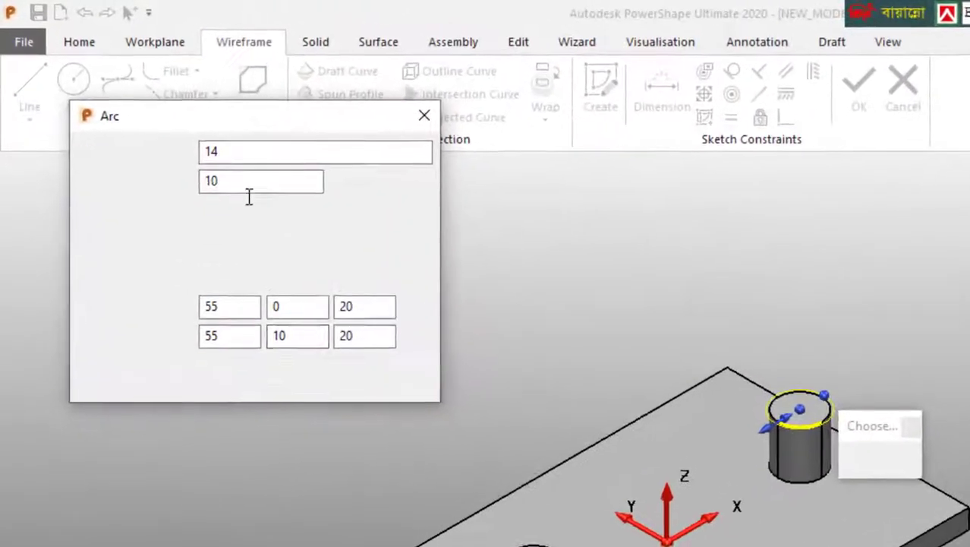
drag(231, 182, 206, 184)
text(3)
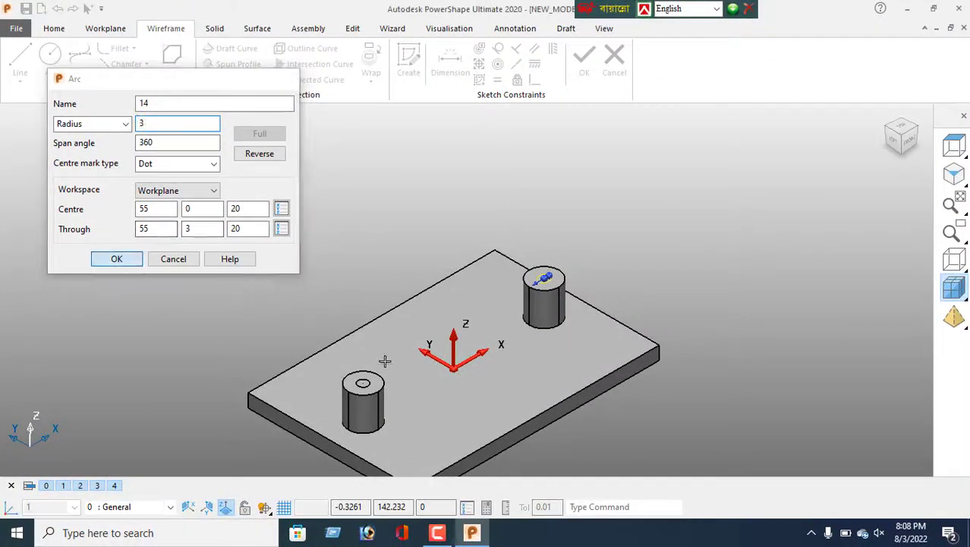
key(Return)
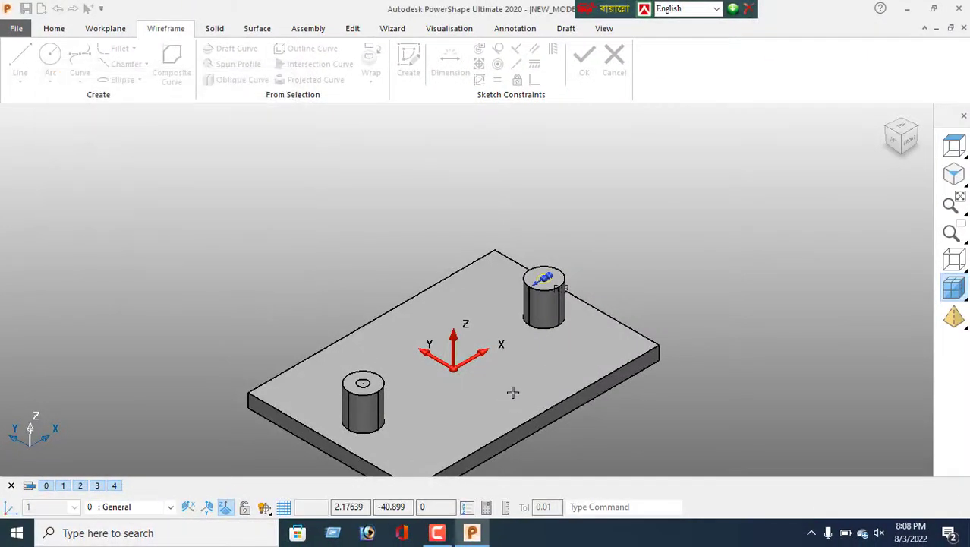
Cut holes into both cylinders from the two radius 3 circles with a Blind solid cut of depth 20, and close the cut settings
scroll(513, 390, up, 1)
scroll(501, 386, up, 2)
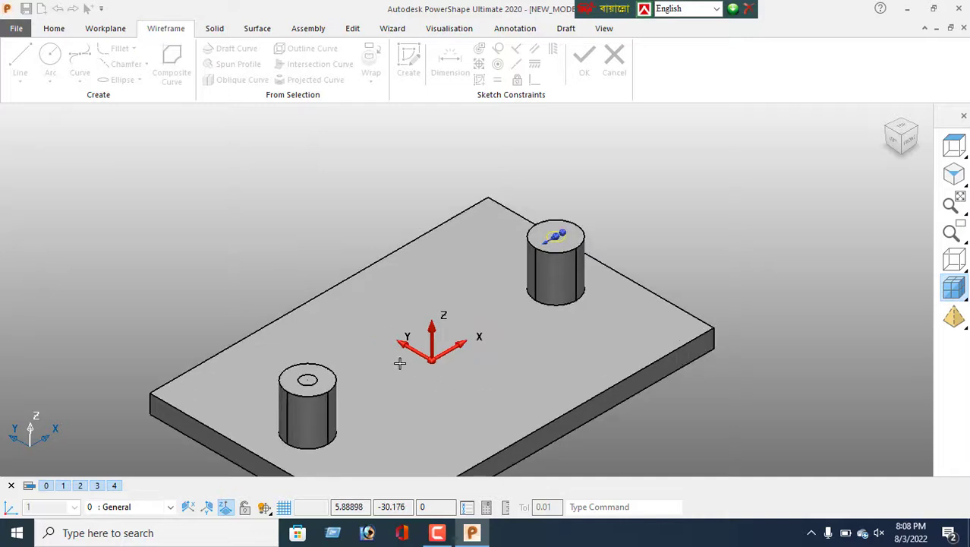
scroll(326, 381, up, 1)
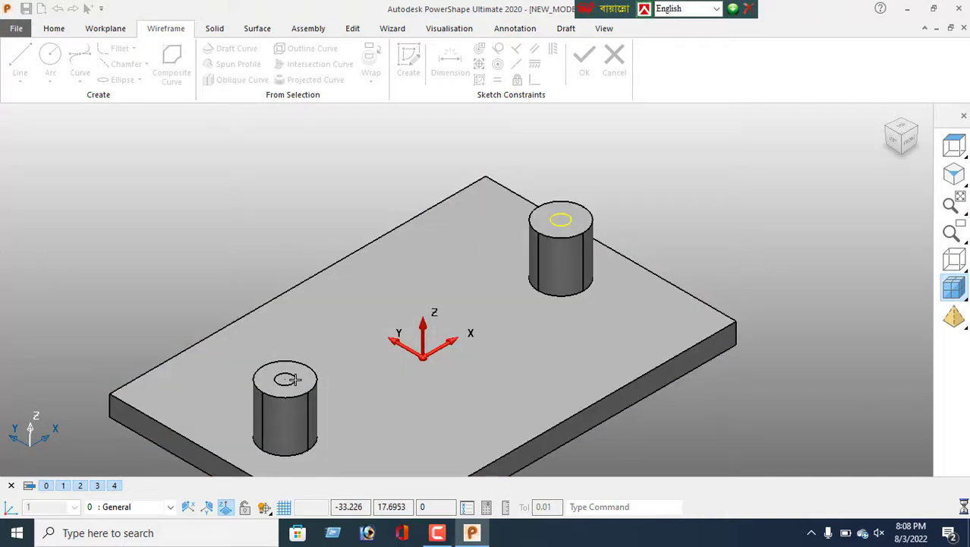
click(302, 377)
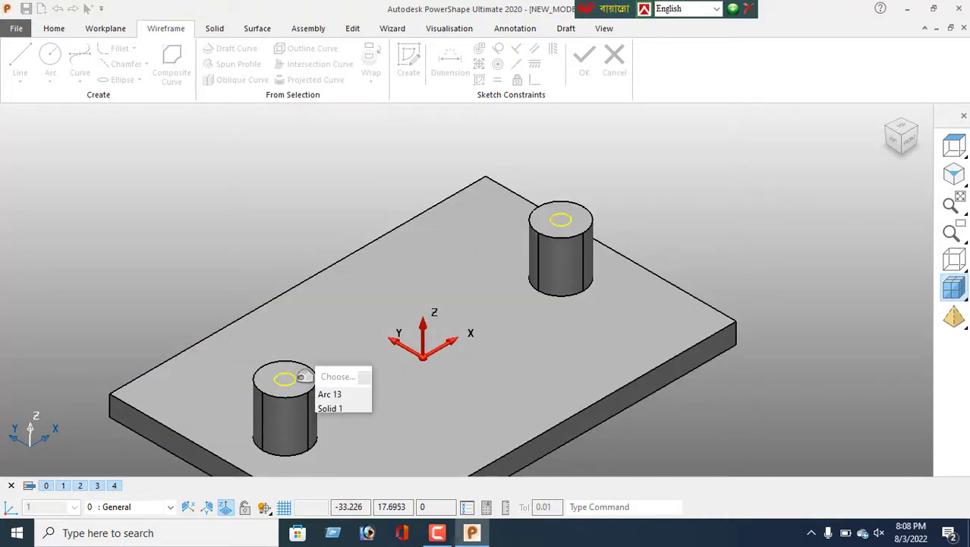
click(214, 31)
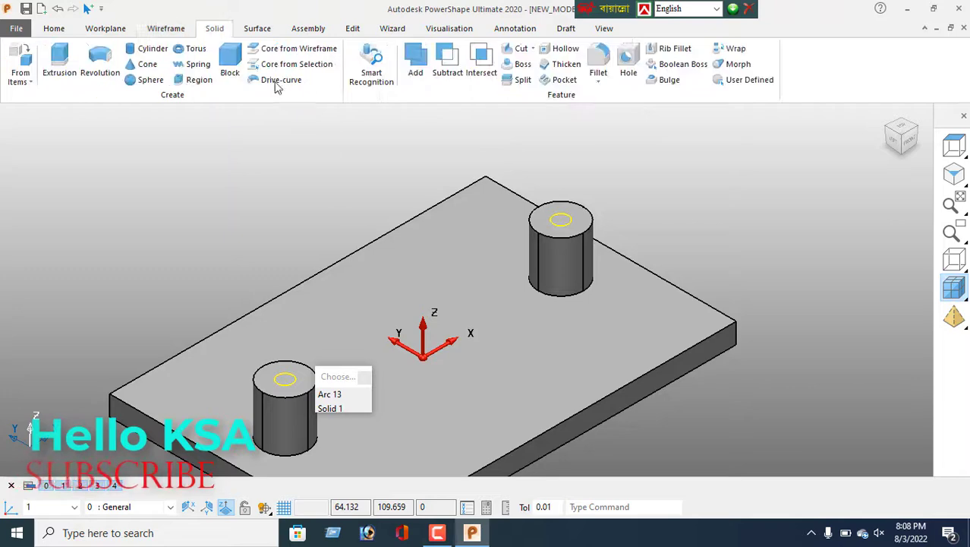
click(504, 50)
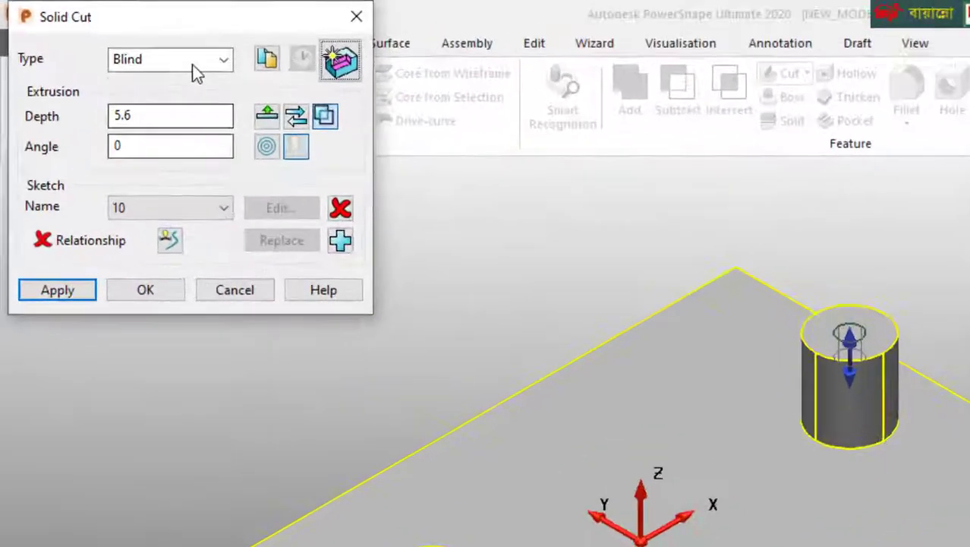
click(122, 38)
click(235, 133)
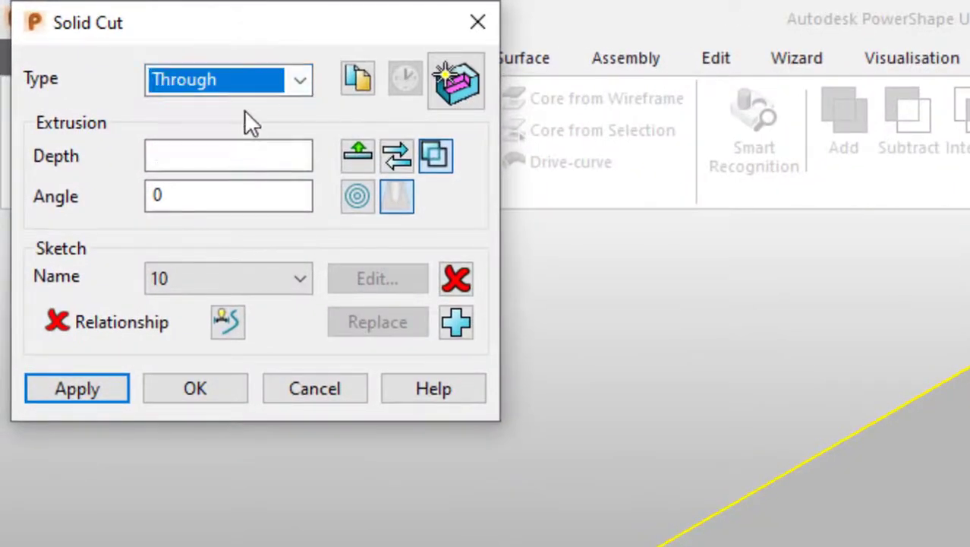
click(275, 80)
click(238, 110)
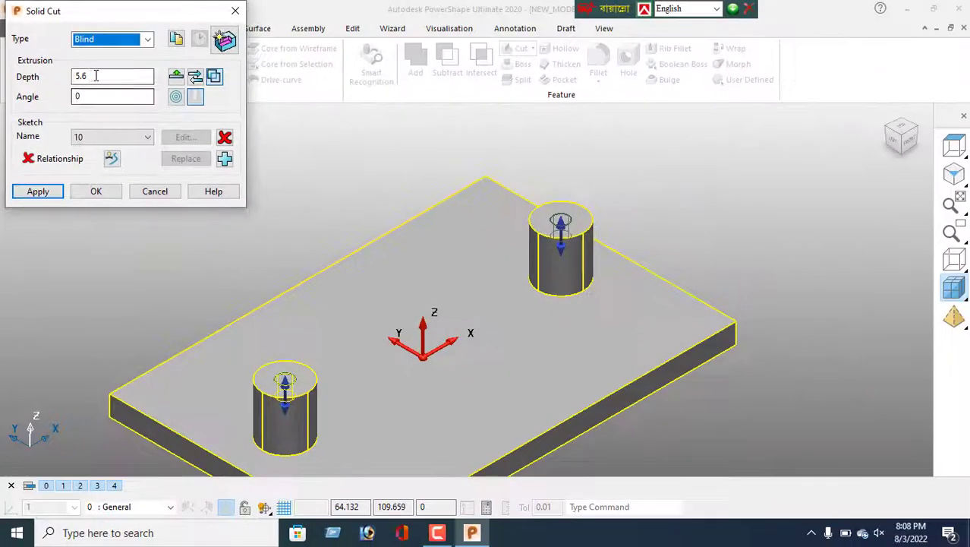
drag(95, 76, 76, 78)
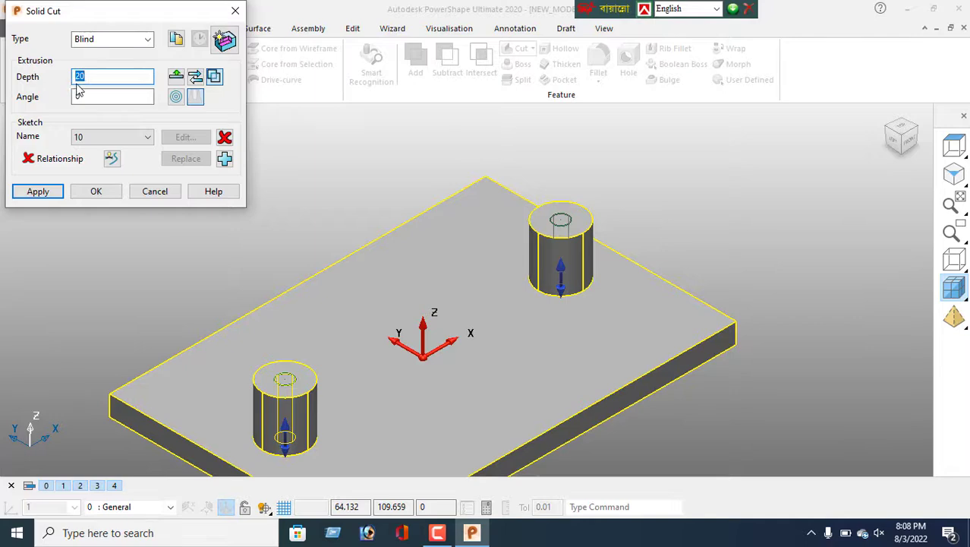
click(31, 192)
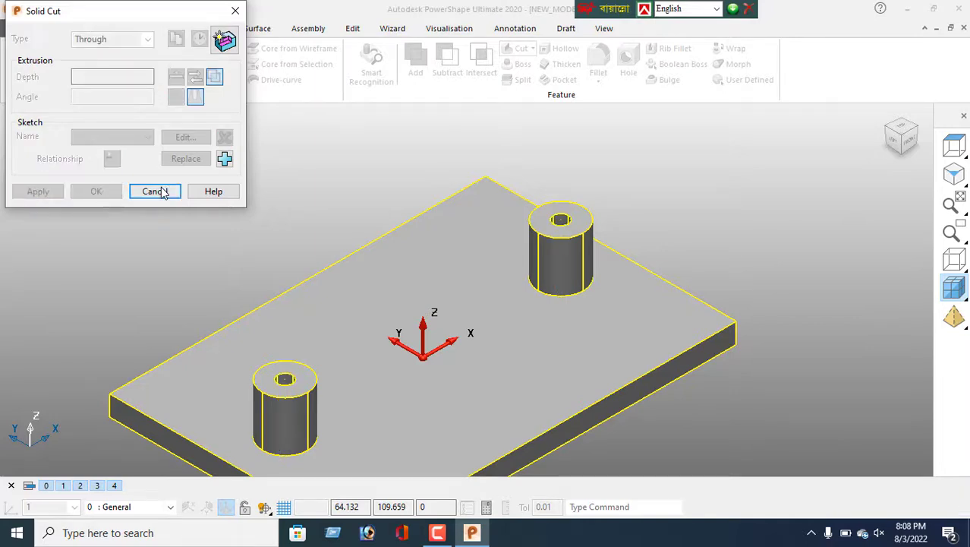
click(154, 192)
Draw a line along the plate's upper front edge, from the corner at X -75, Y -50 to the corner at X 75, Y -50
click(950, 150)
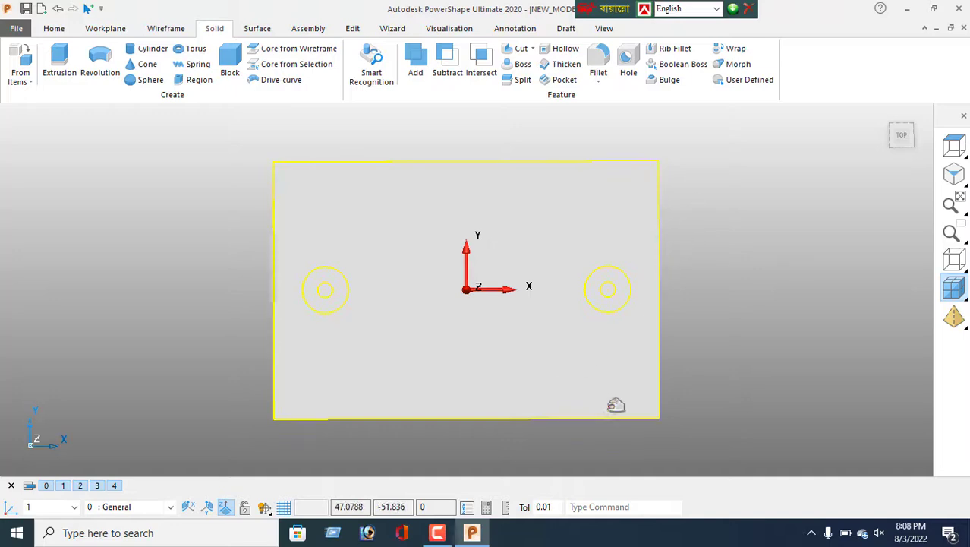
middle_drag(695, 310, 699, 191)
middle_drag(655, 336, 664, 279)
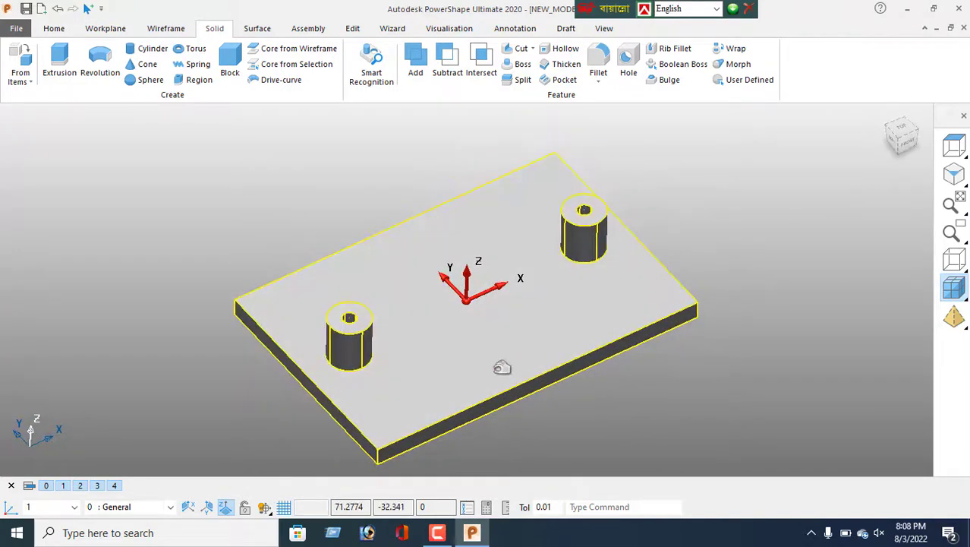
click(164, 29)
click(20, 62)
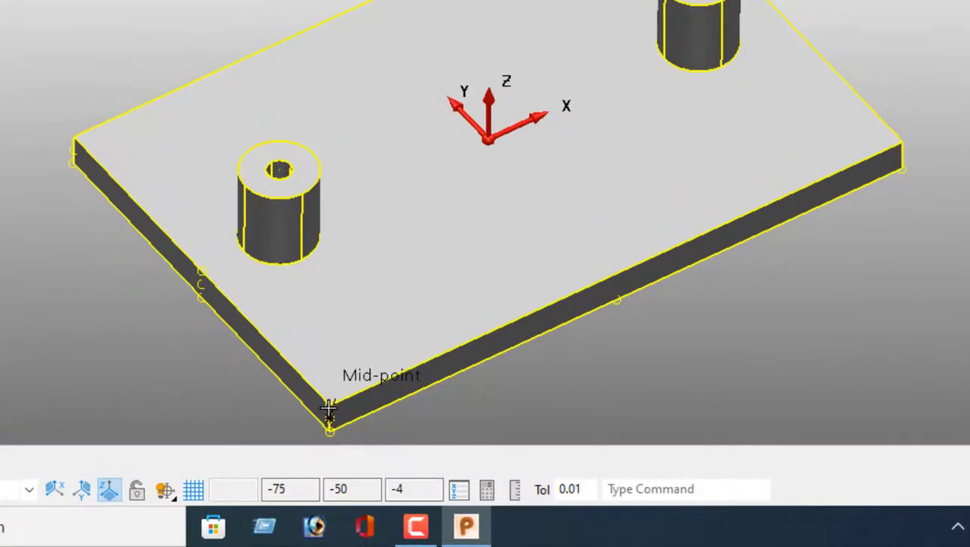
click(330, 404)
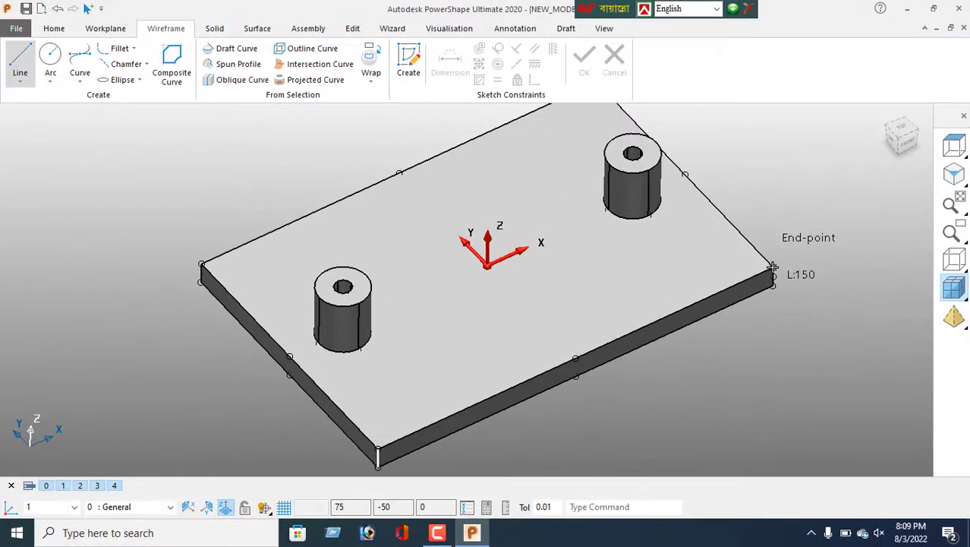
click(772, 267)
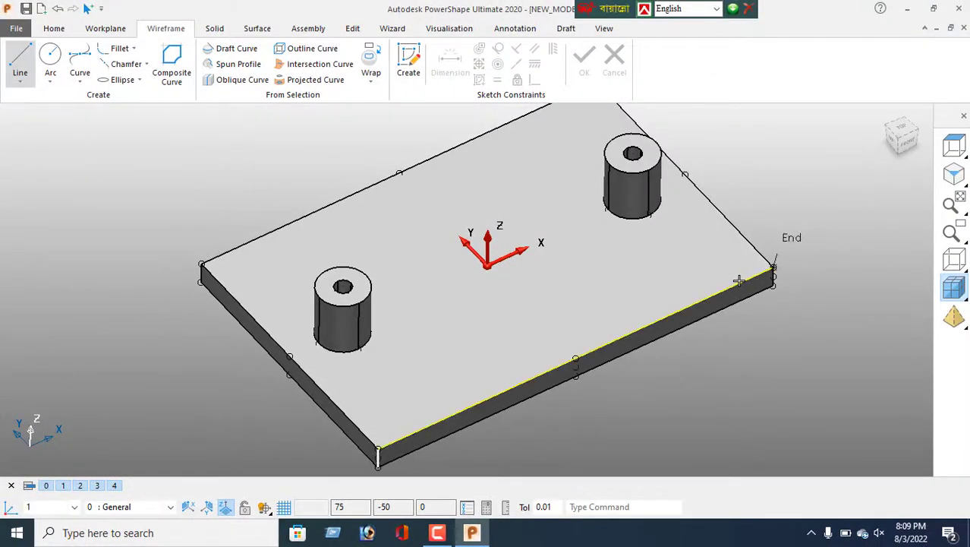
Offset one copy of the front edge line by 22 inward across the plate's top face
click(353, 30)
click(172, 61)
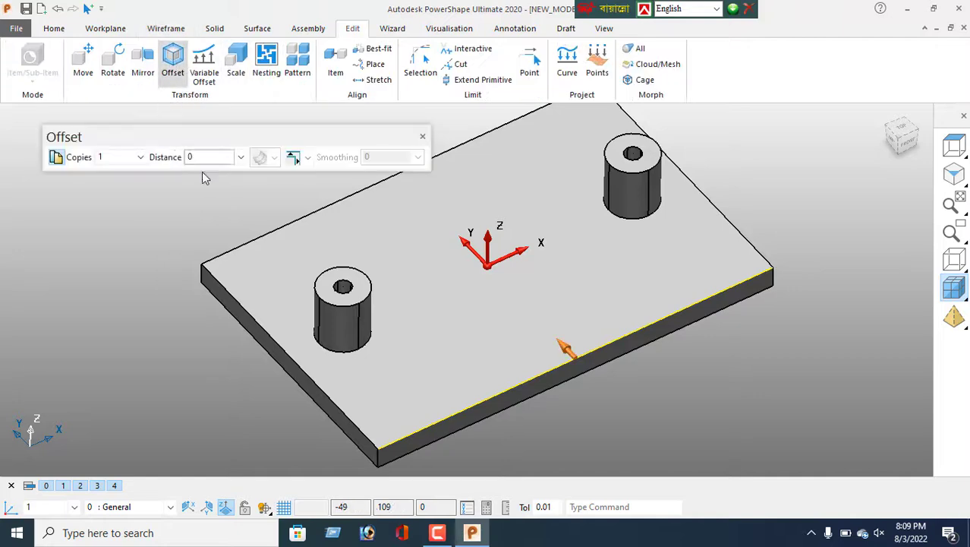
click(202, 161)
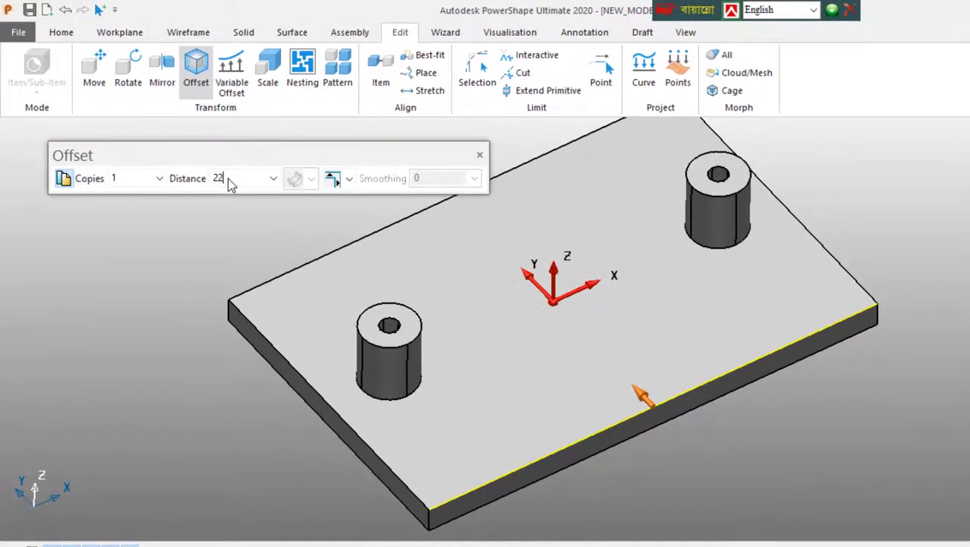
key(Return)
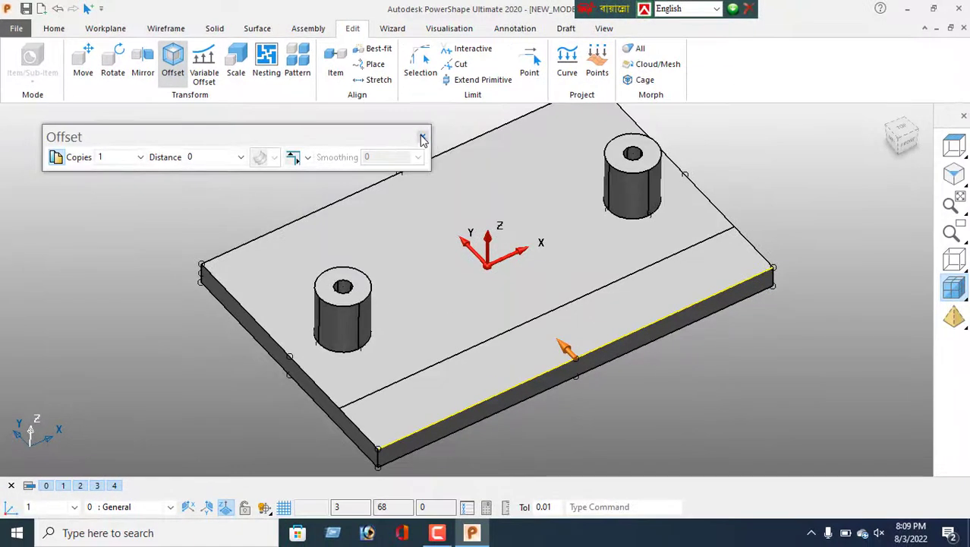
click(423, 139)
Draw a centre line across the plate's top face between the mid-points of its two long edges
click(165, 28)
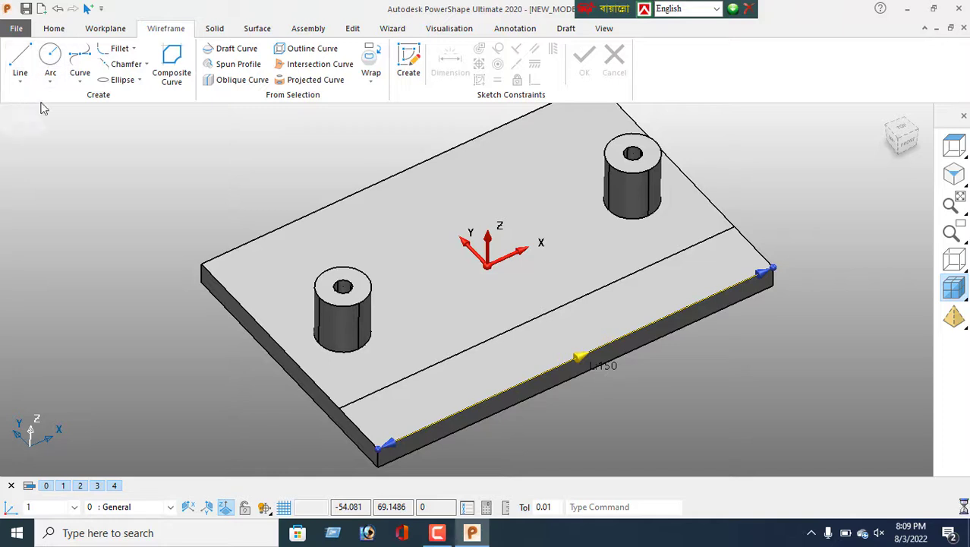
click(19, 64)
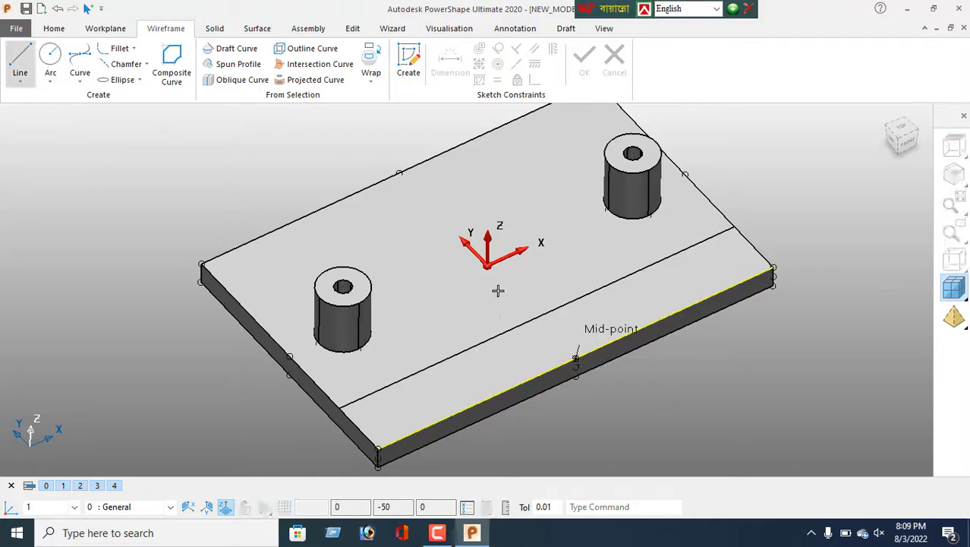
click(575, 358)
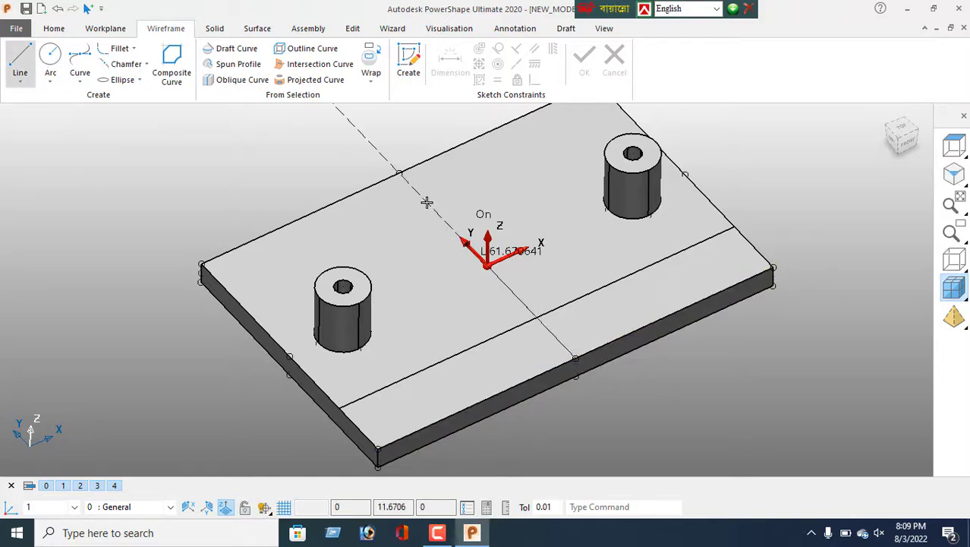
click(400, 173)
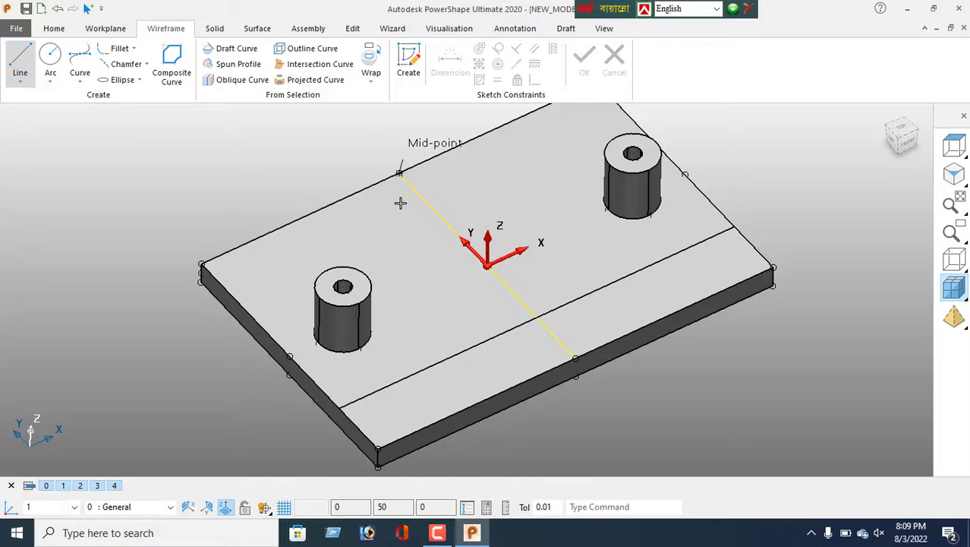
Offset the centre line by 5.5 towards negative X, and add one slightly wider offset copy on each side of it
click(952, 154)
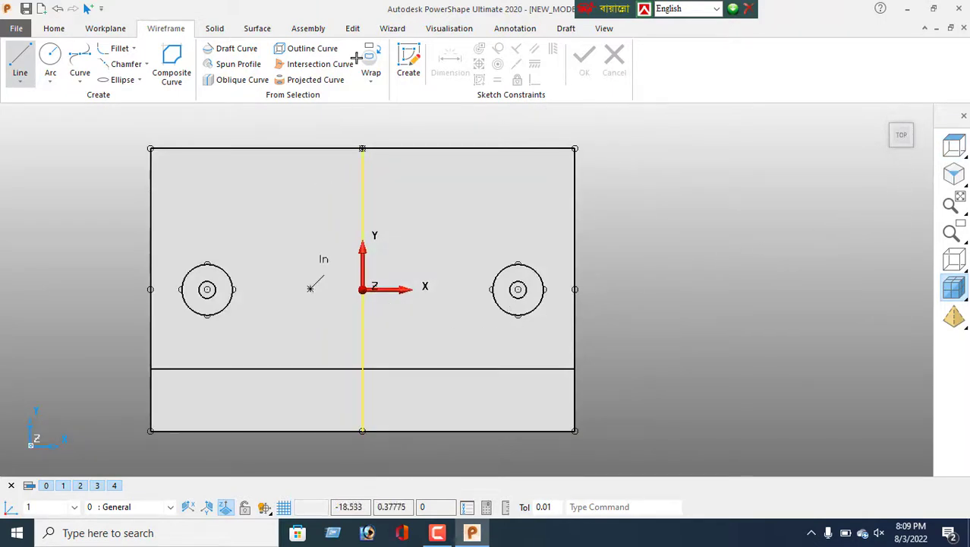
click(352, 28)
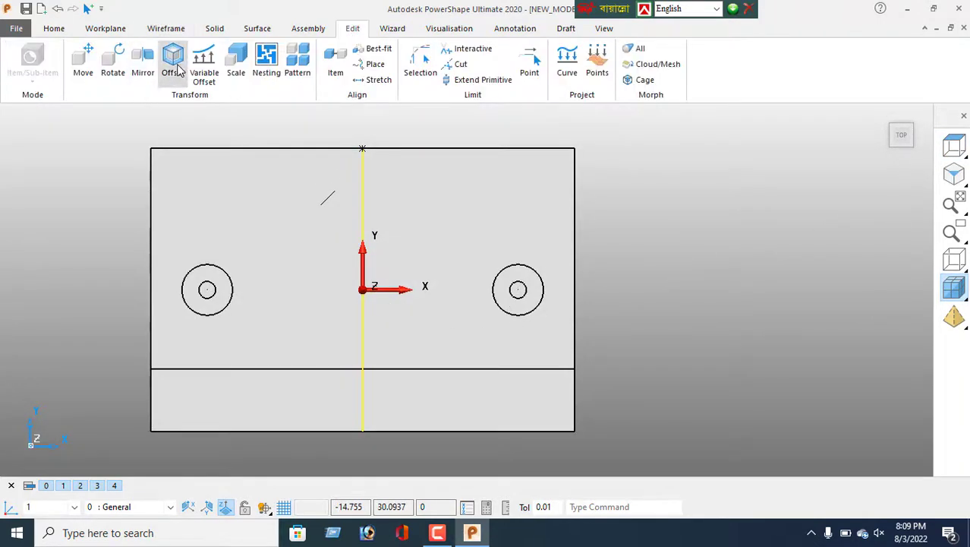
click(173, 64)
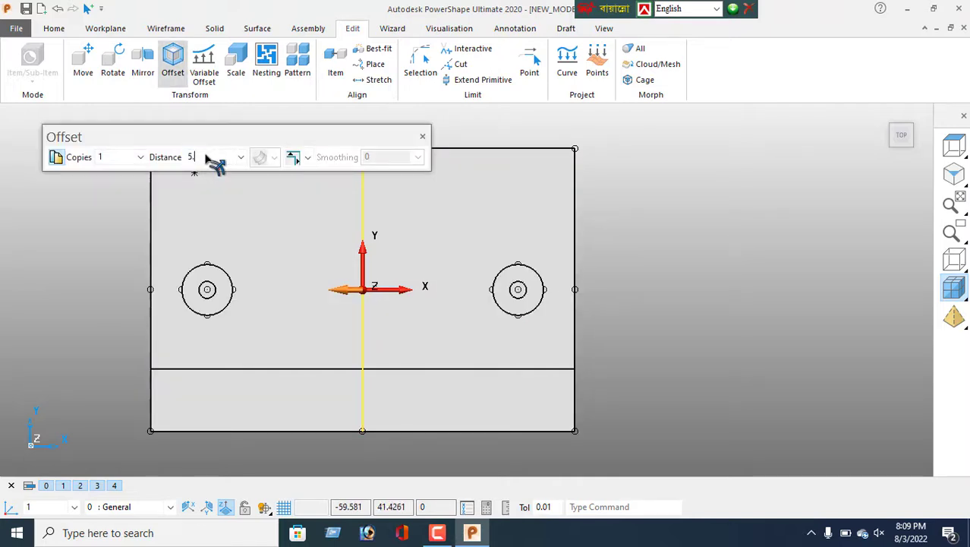
text(5.5)
key(Return)
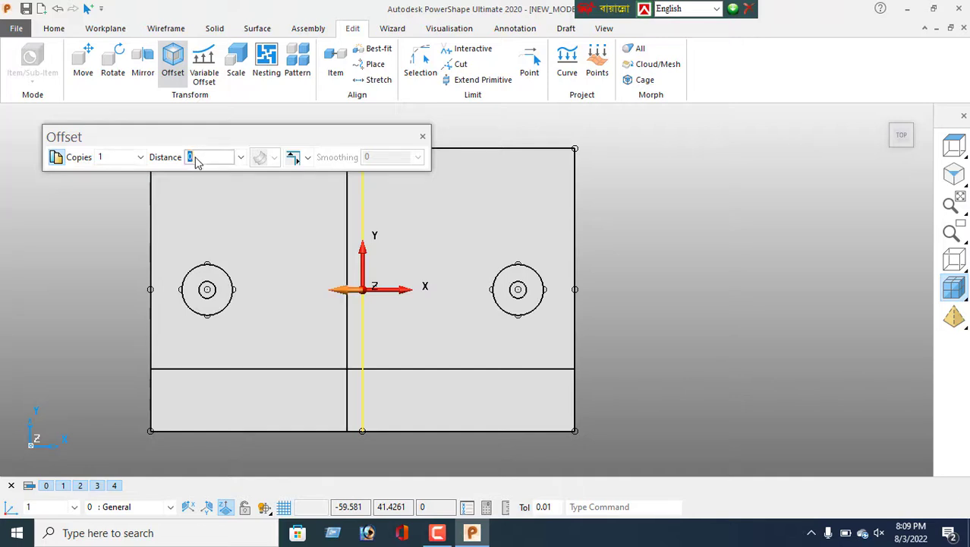
key(Return)
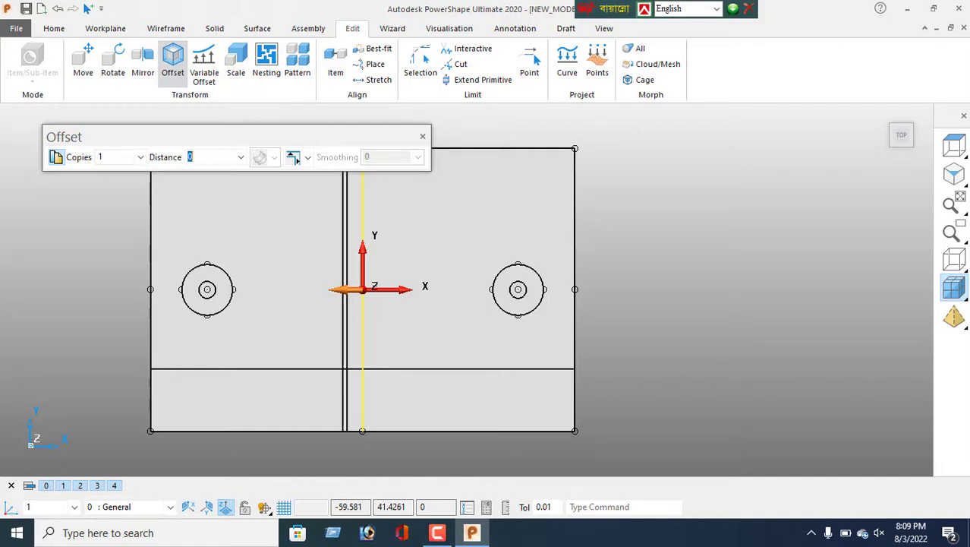
key(Return)
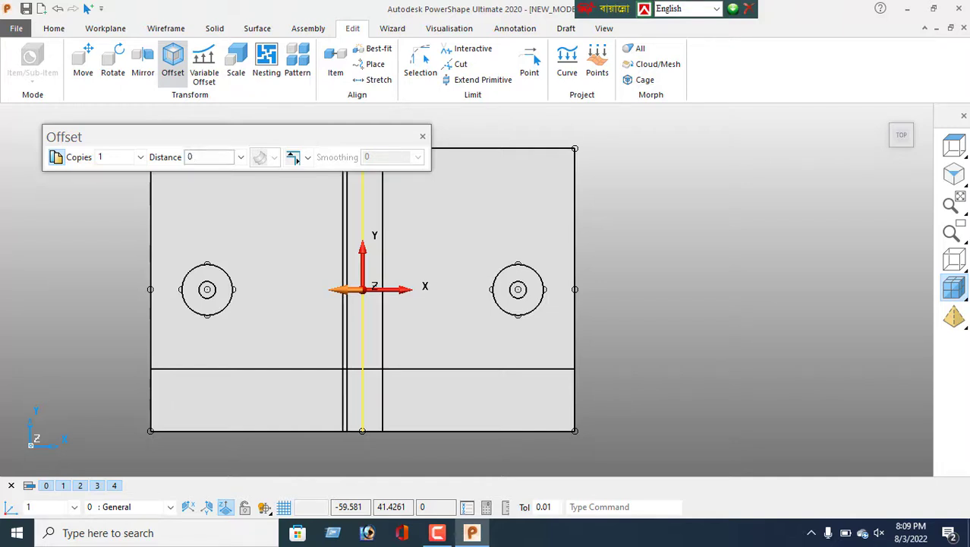
click(422, 136)
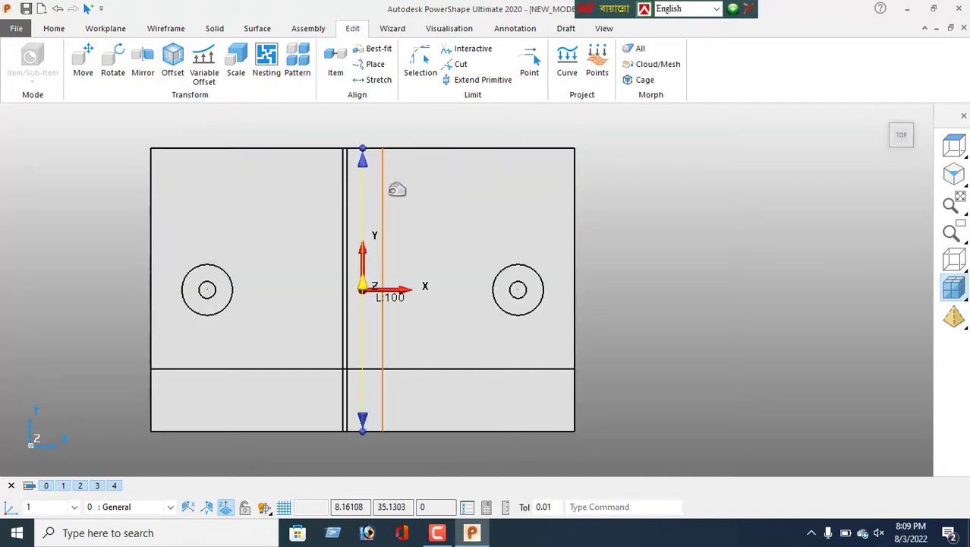
Delete the original centre line and the 5.5 offset line, keeping the two outer offset lines
key(Delete)
click(358, 330)
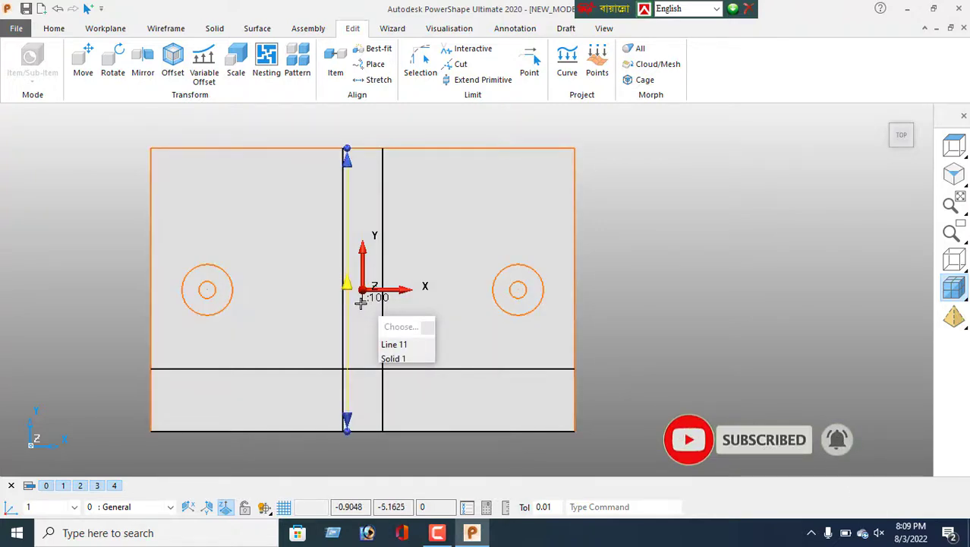
key(Delete)
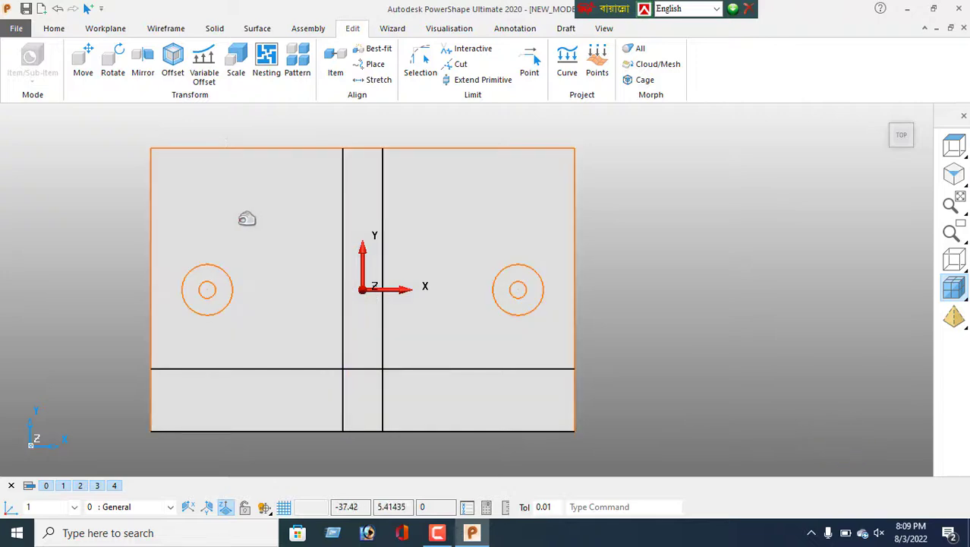
Fillet the horizontal offset line to both vertical offset lines with radius 7, forming a round-ended profile at the plate's front edge
click(165, 28)
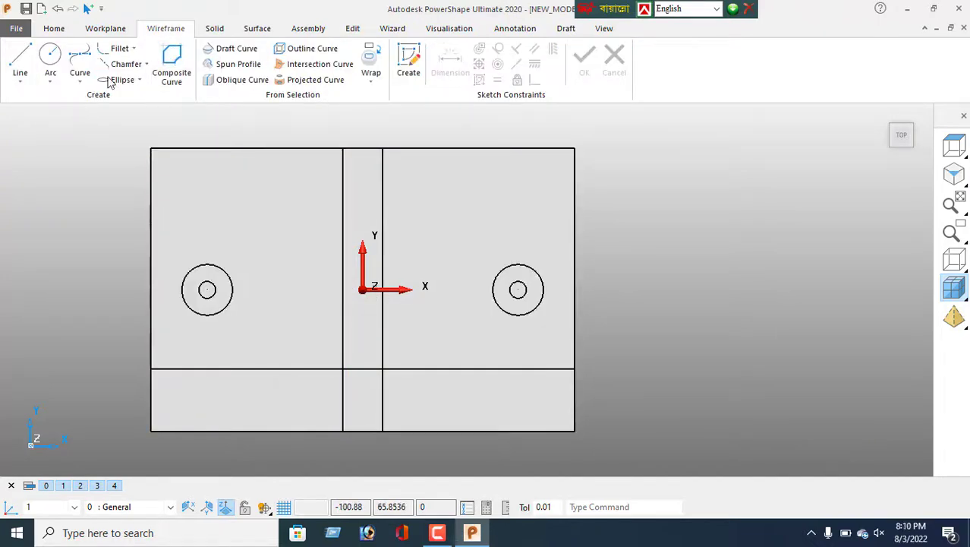
click(119, 48)
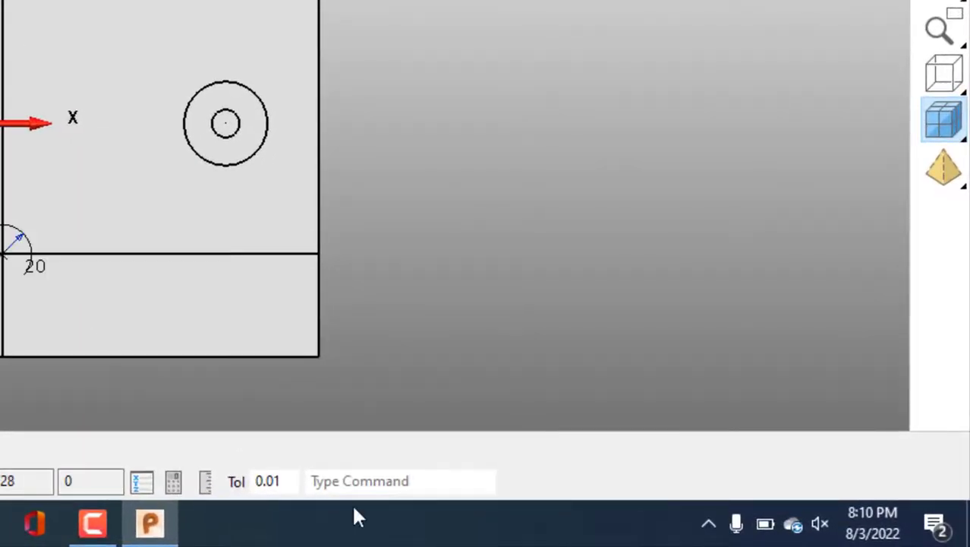
click(328, 479)
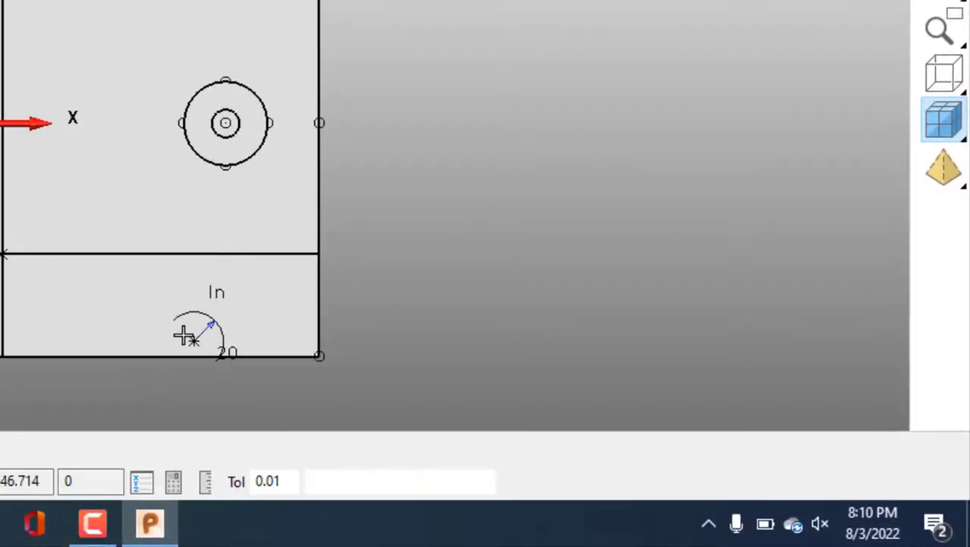
text(r)
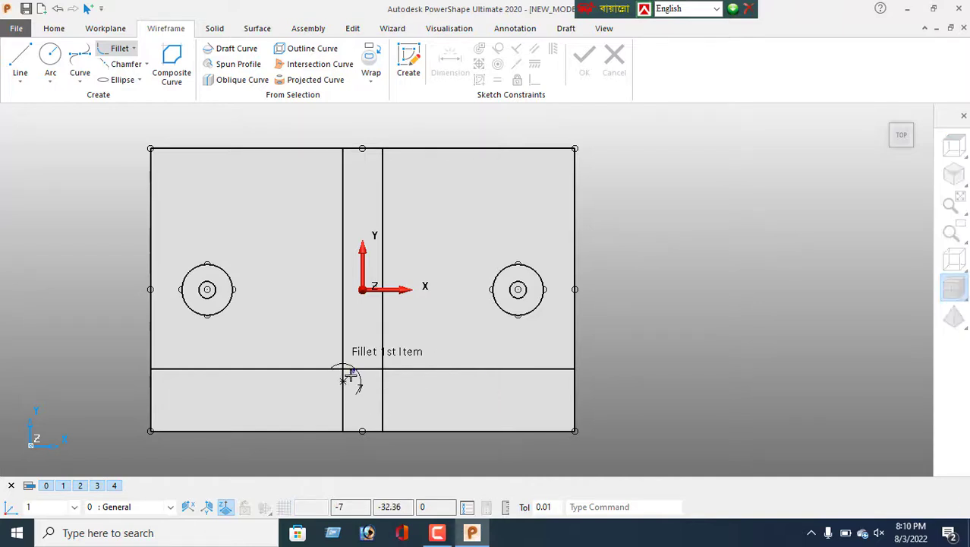
click(360, 371)
click(346, 372)
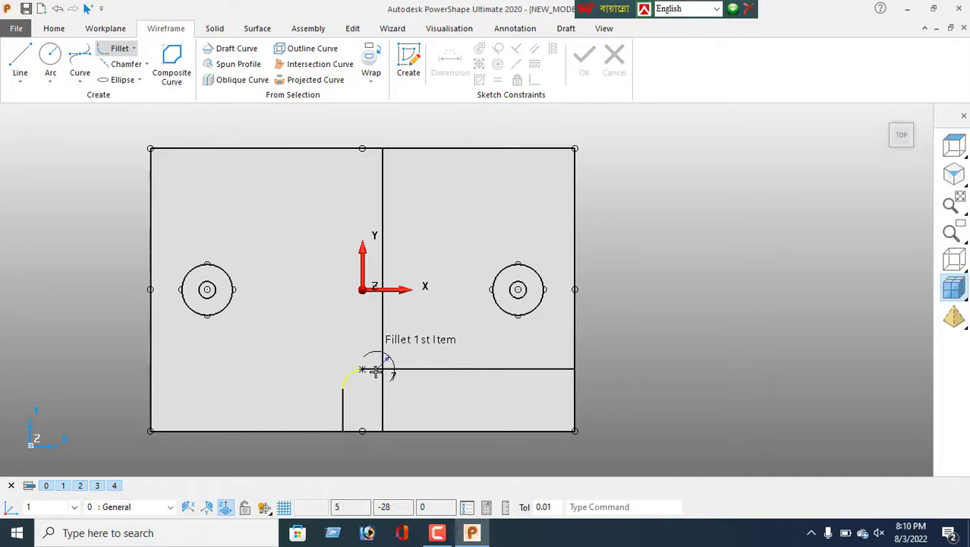
click(377, 369)
click(382, 386)
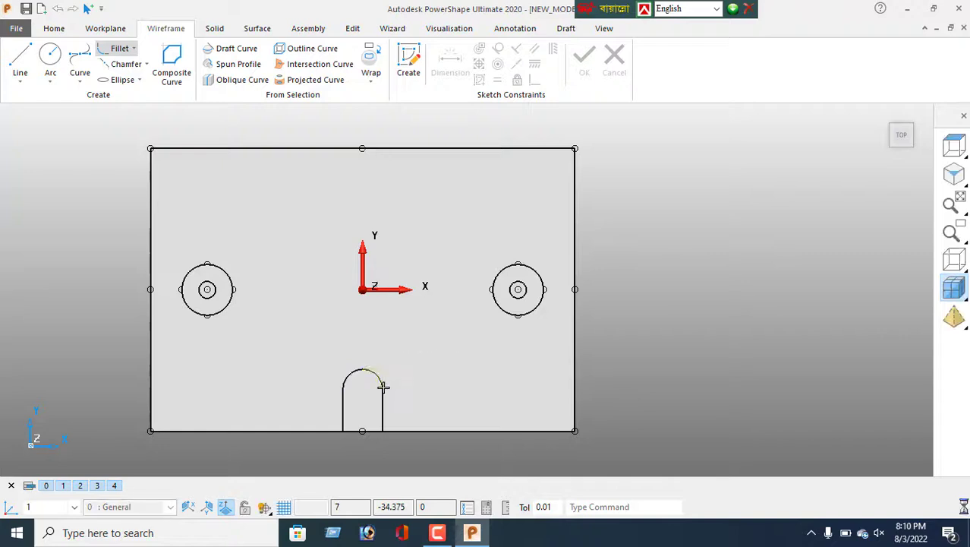
right_click(50, 209)
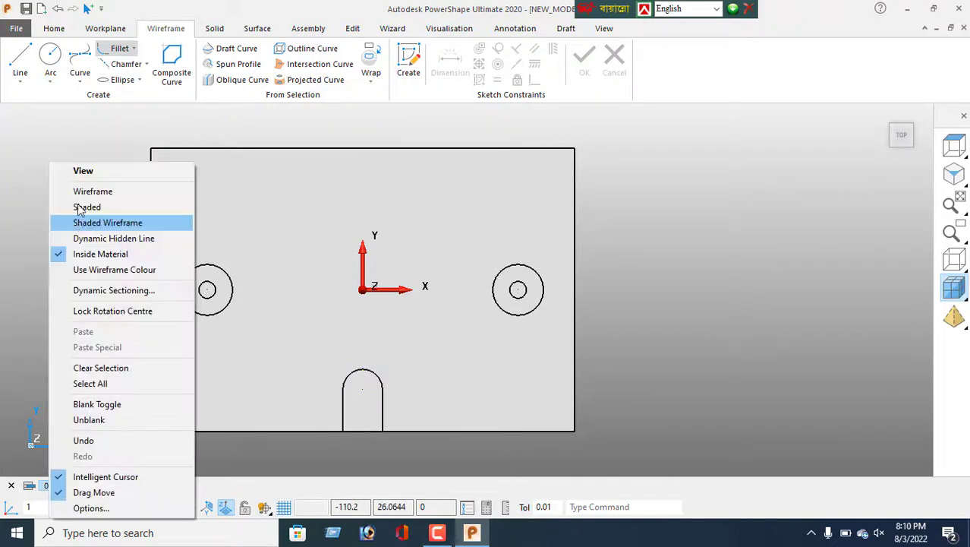
click(90, 172)
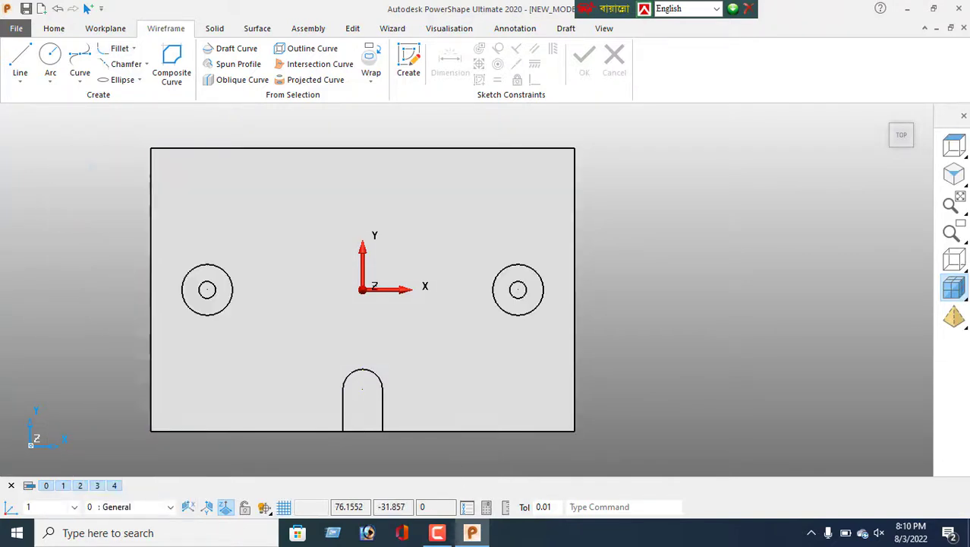
Create a closed composite curve around the round-ended profile, closing it along the plate's front edge
click(955, 174)
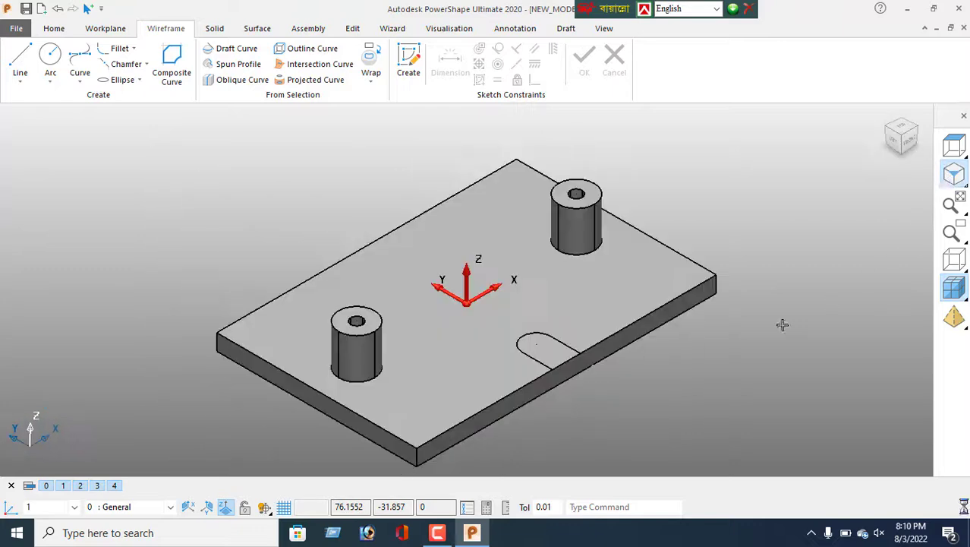
click(535, 355)
click(180, 83)
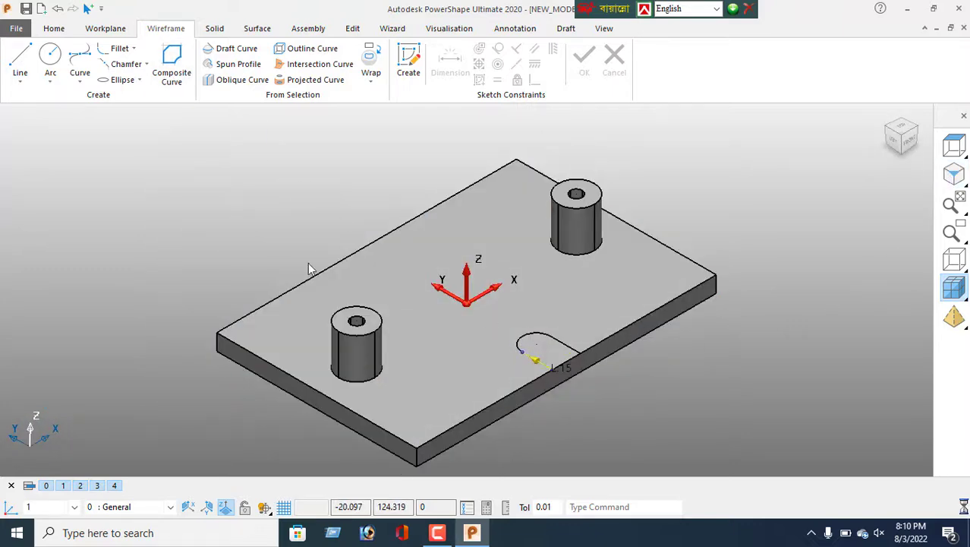
click(533, 361)
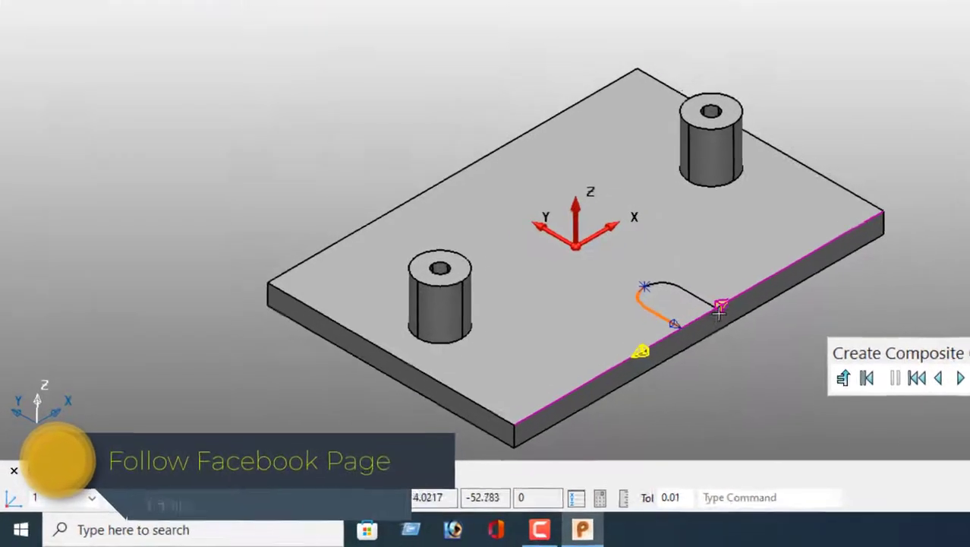
click(720, 306)
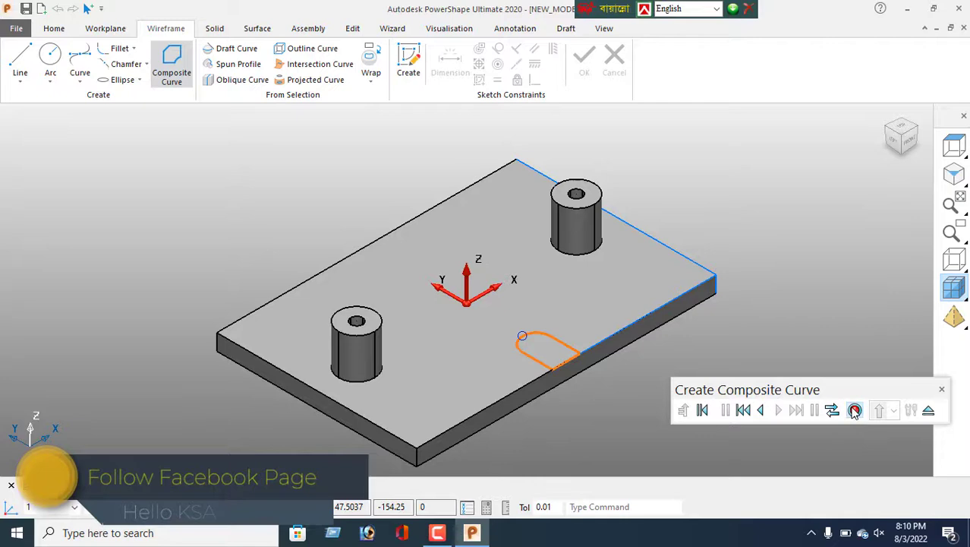
click(854, 410)
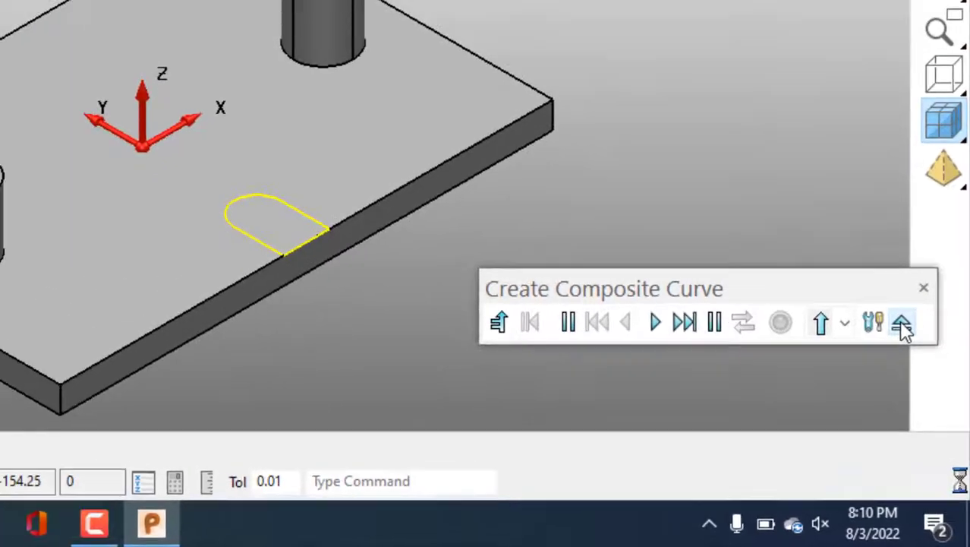
click(893, 293)
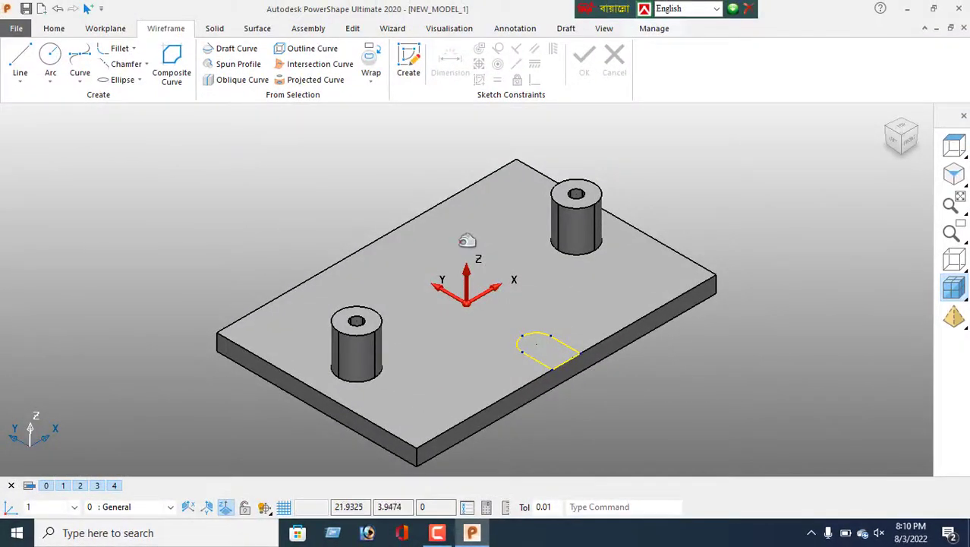
Extrude the closed round-ended profile into a solid with a Direction 1 length of 8, and clear the selection
click(215, 28)
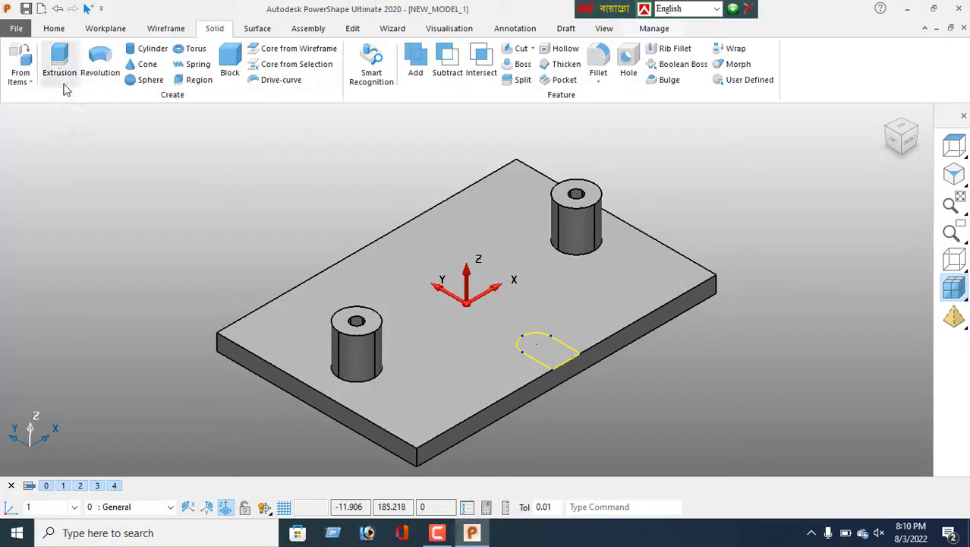
click(60, 76)
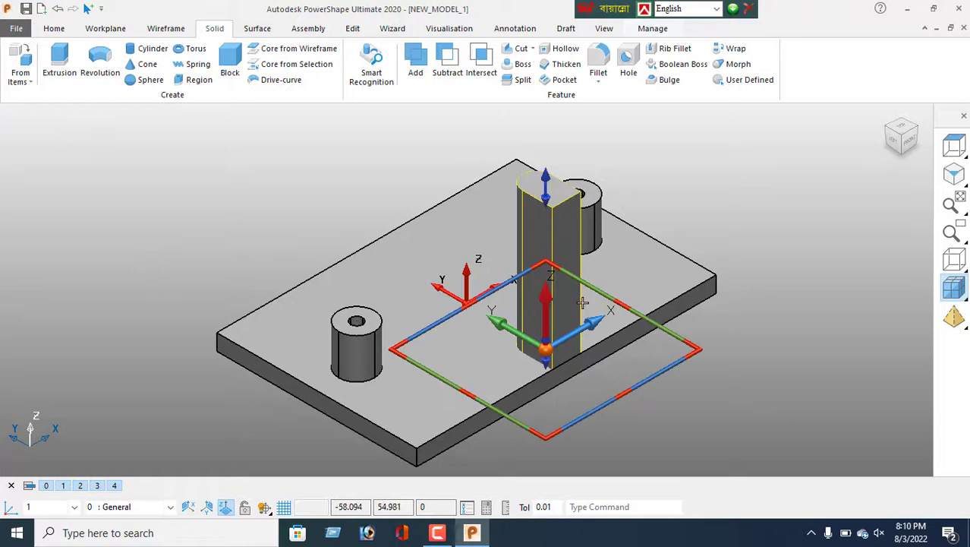
double_click(544, 230)
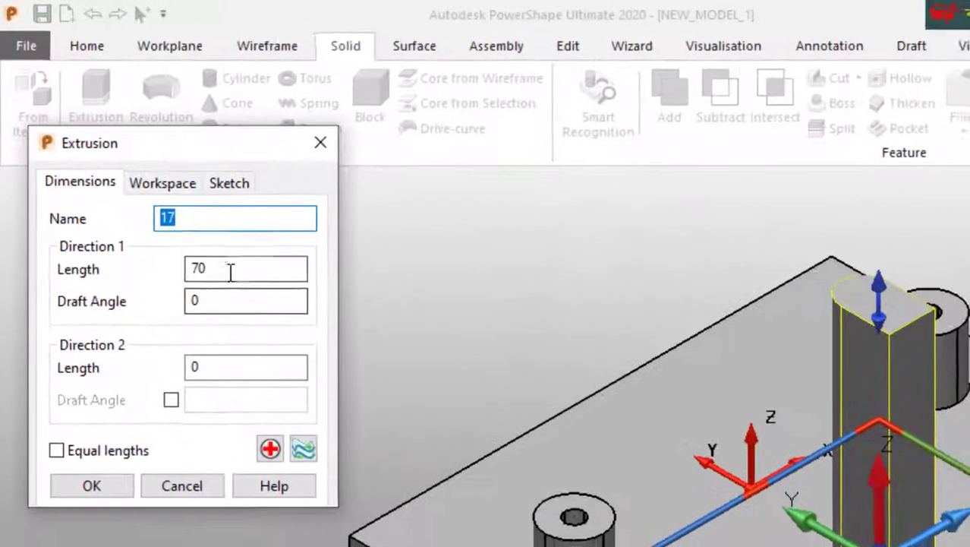
drag(142, 168, 117, 175)
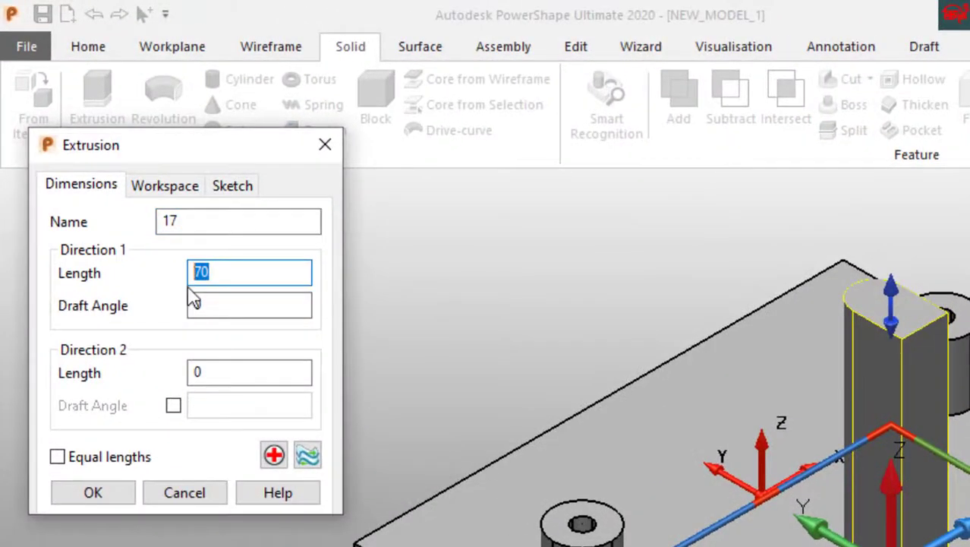
key(Return)
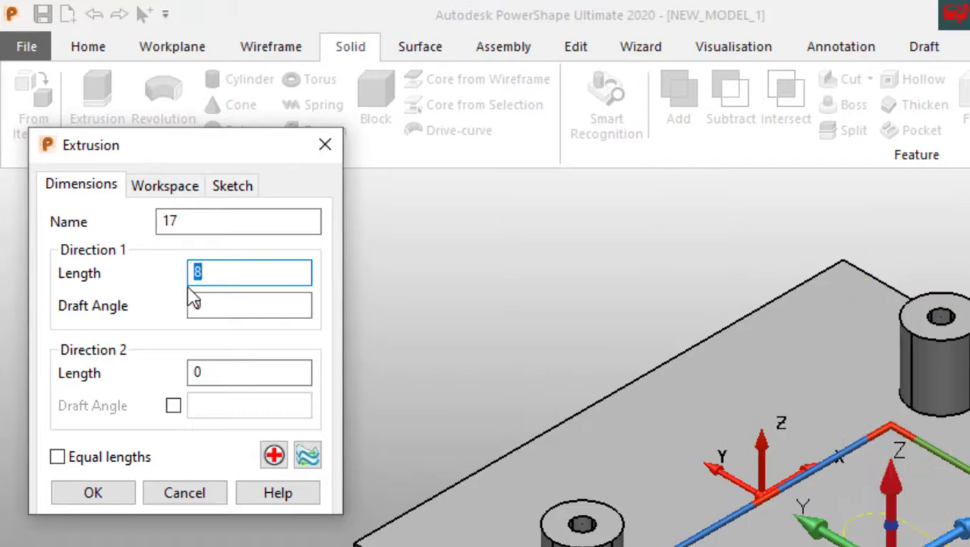
click(92, 492)
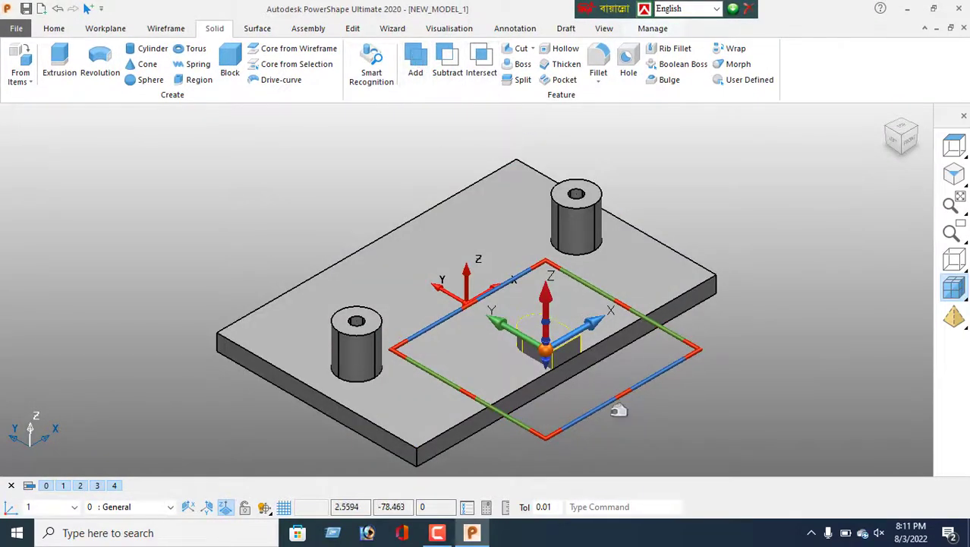
right_click(271, 158)
click(296, 166)
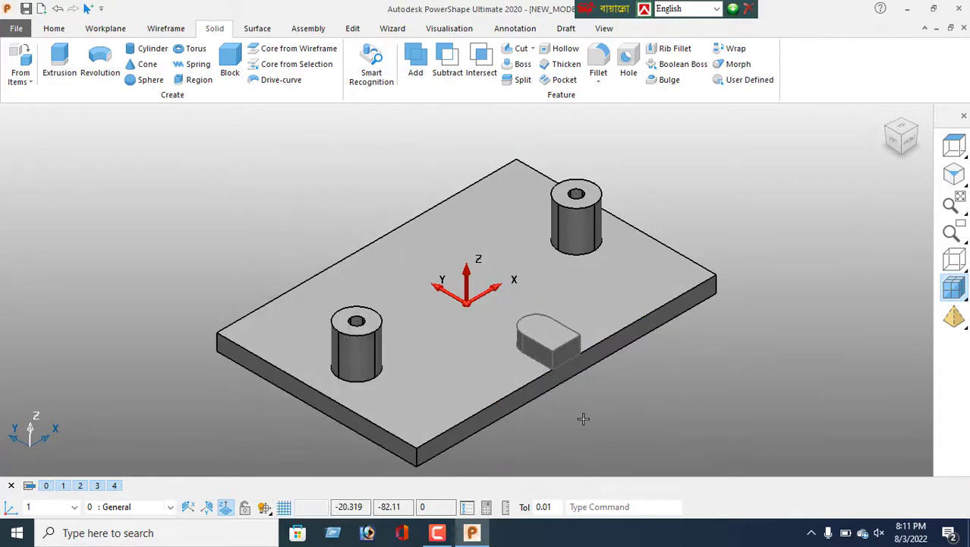
Unite the round-ended block with the plate by Boolean addition, using the plate as primary and the block as secondary selection
click(559, 340)
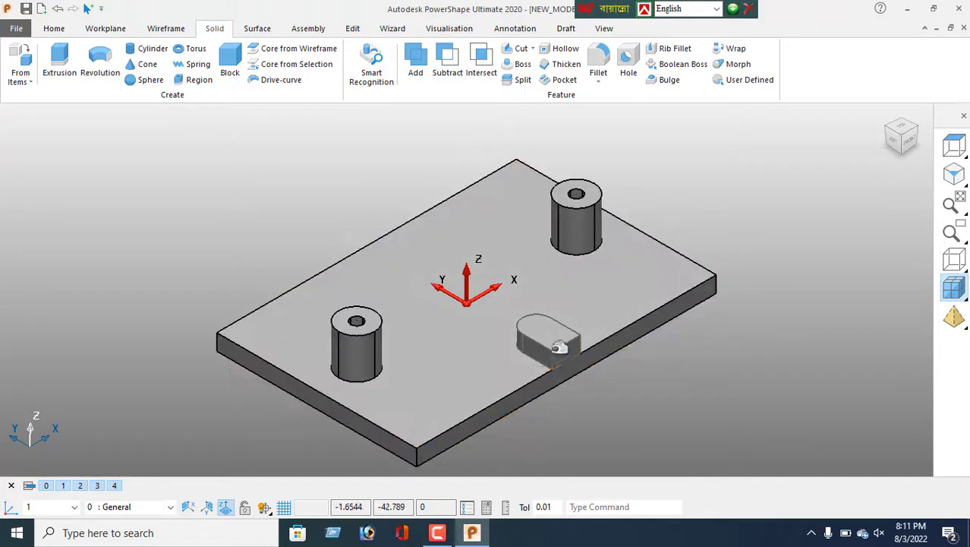
click(416, 70)
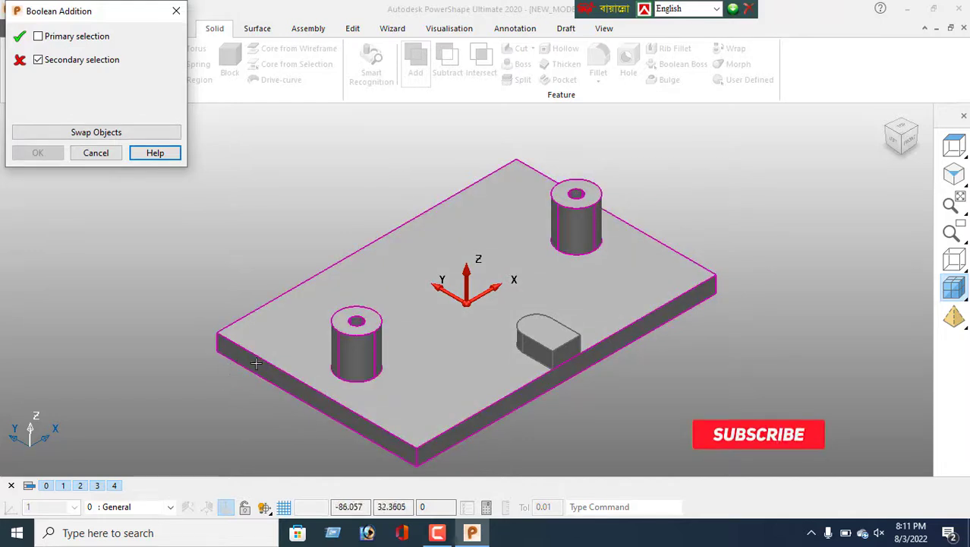
click(551, 336)
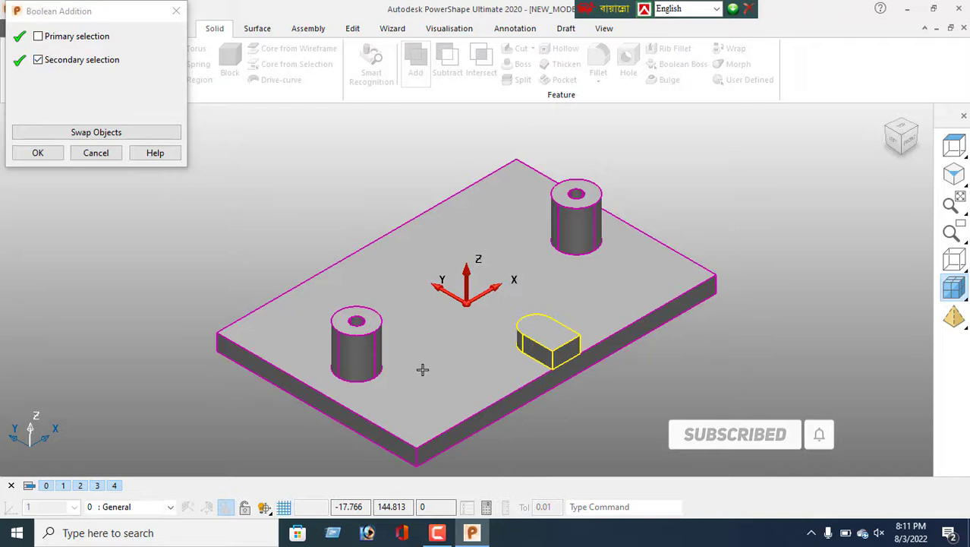
click(38, 153)
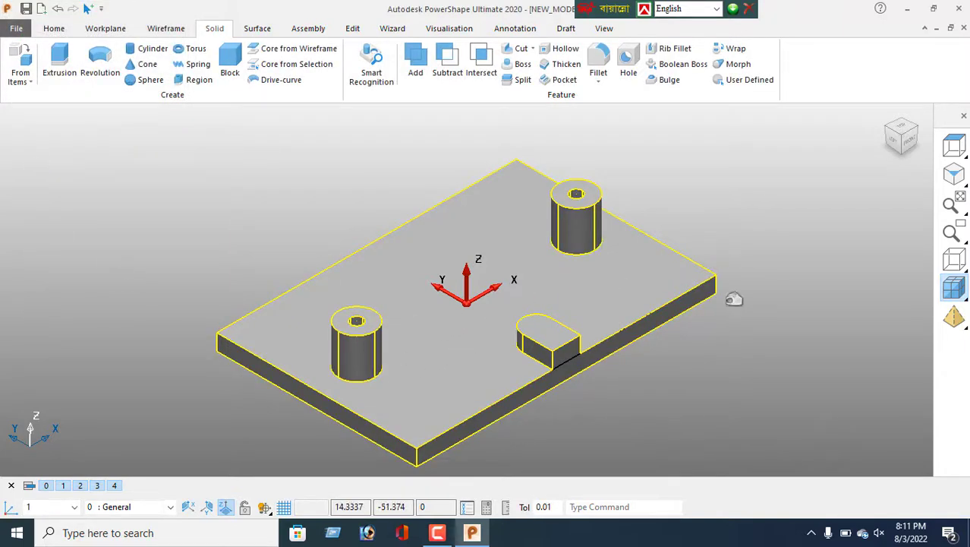
Select all leftover wireframe and delete it, checking it in wireframe view before restoring the shaded wireframe view
scroll(643, 255, down, 3)
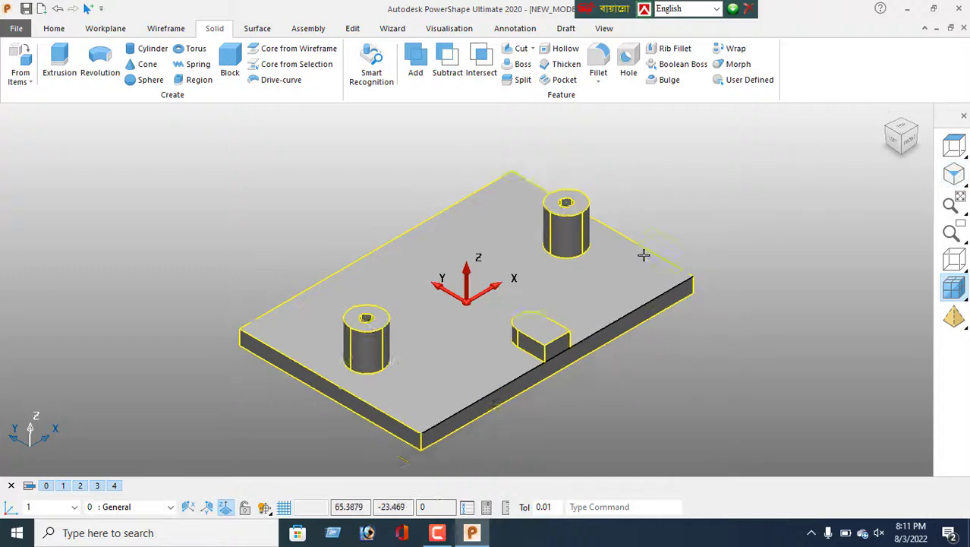
middle_drag(524, 284, 453, 232)
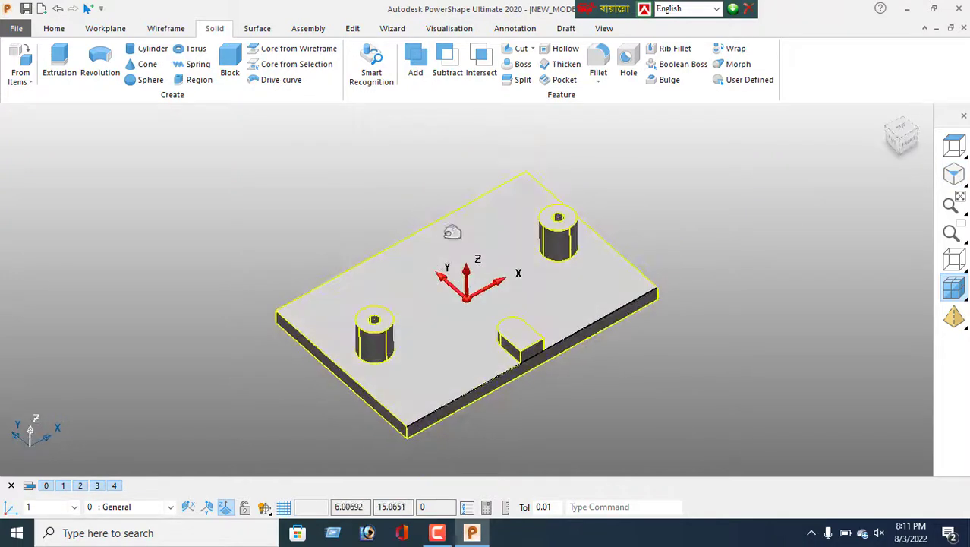
click(50, 30)
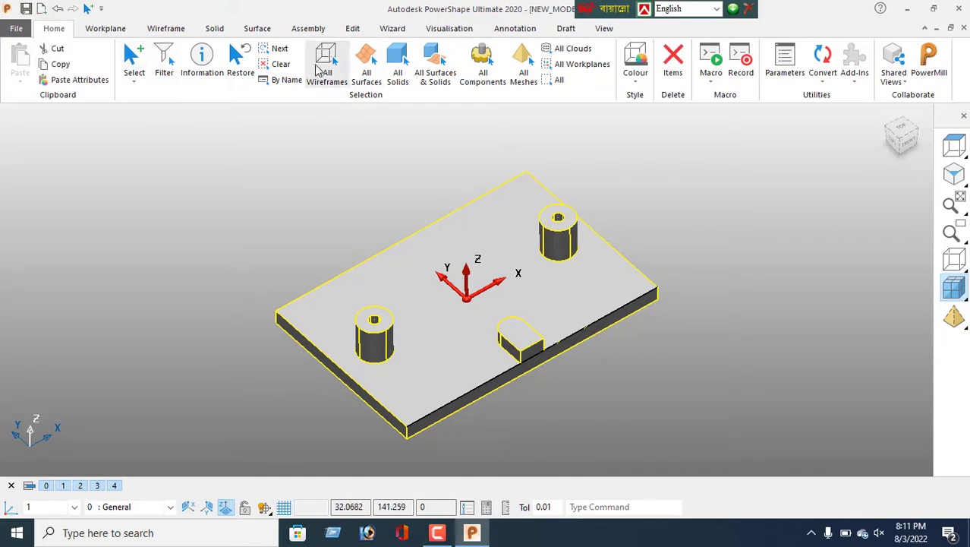
click(325, 70)
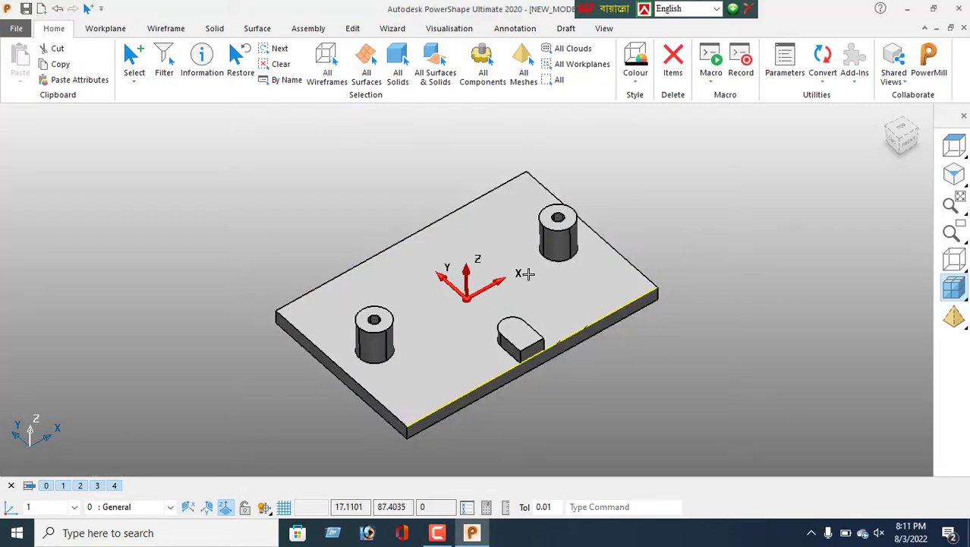
click(943, 261)
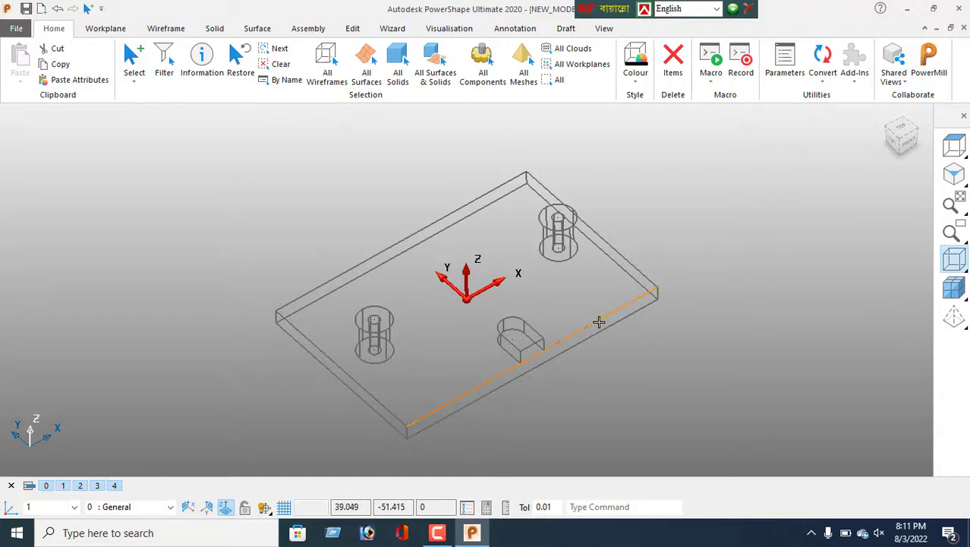
click(674, 59)
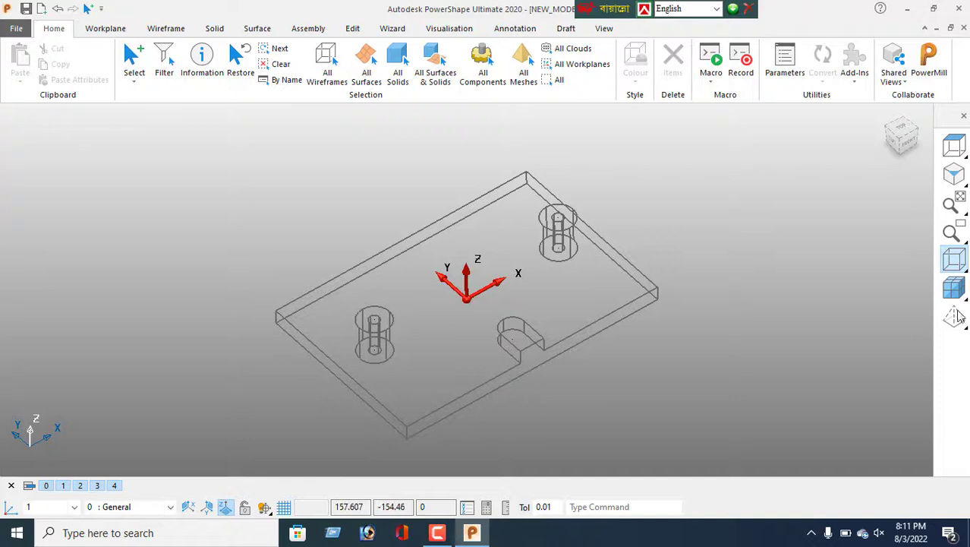
click(952, 292)
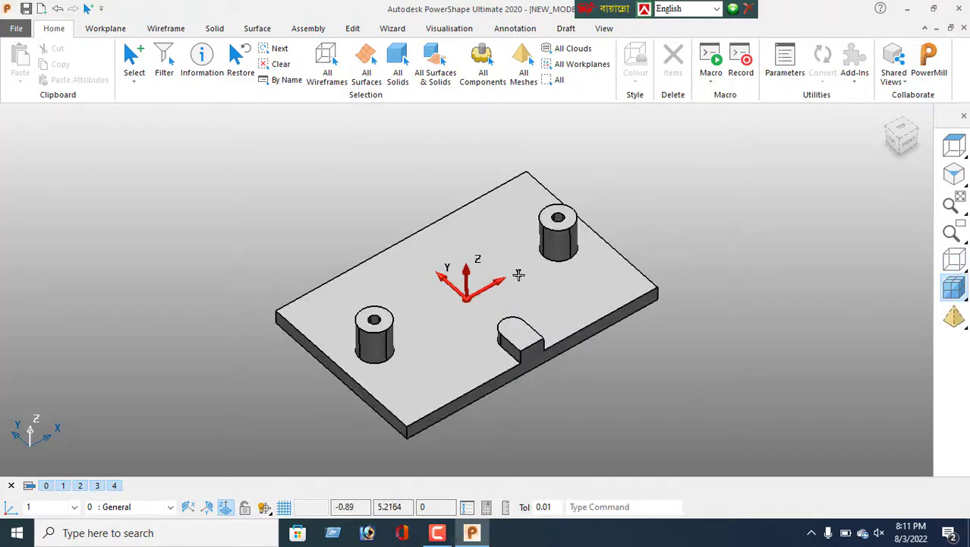
Select the whole united solid and start a solid Fillet with a radius of 10 and a circular cross-section
middle_drag(567, 318, 608, 345)
scroll(557, 333, up, 1)
middle_drag(512, 333, 448, 274)
scroll(509, 326, down, 3)
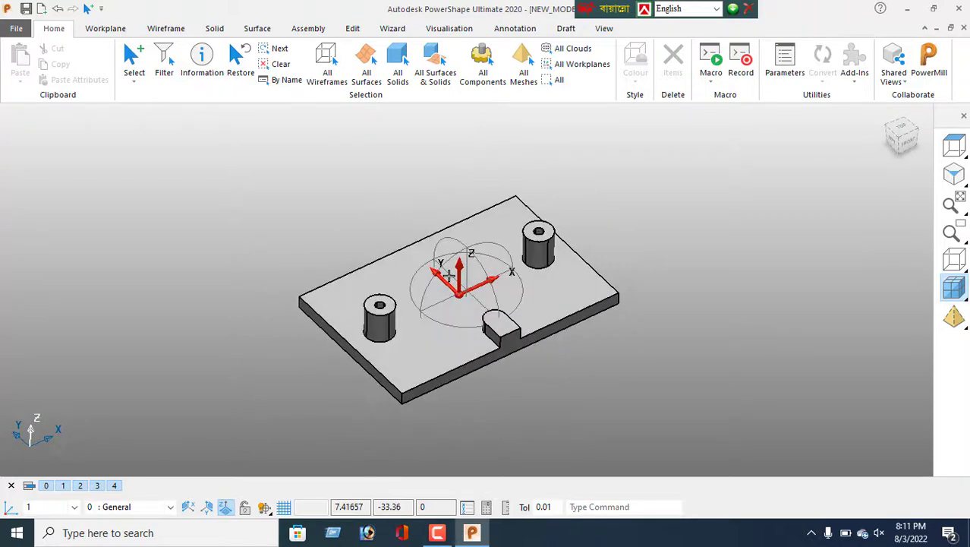
drag(231, 182, 615, 330)
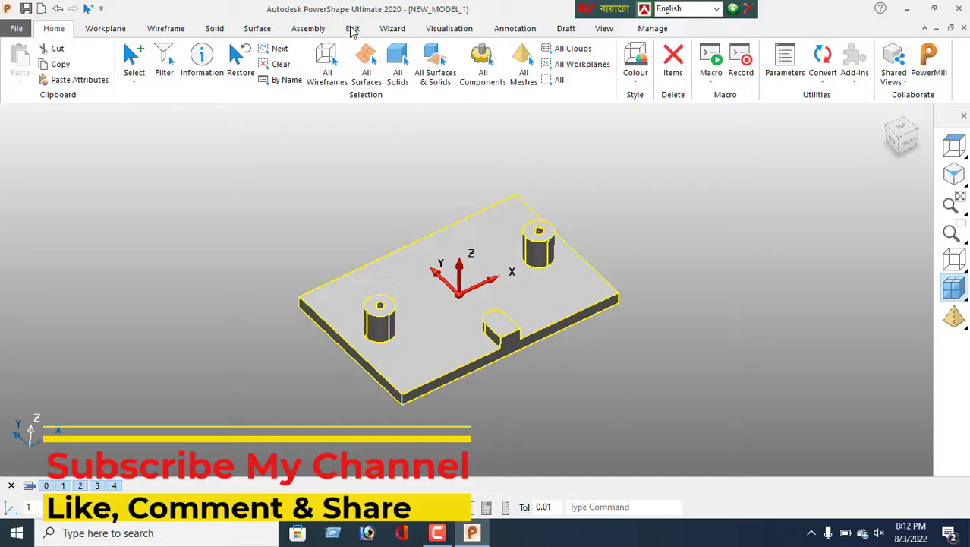
click(352, 29)
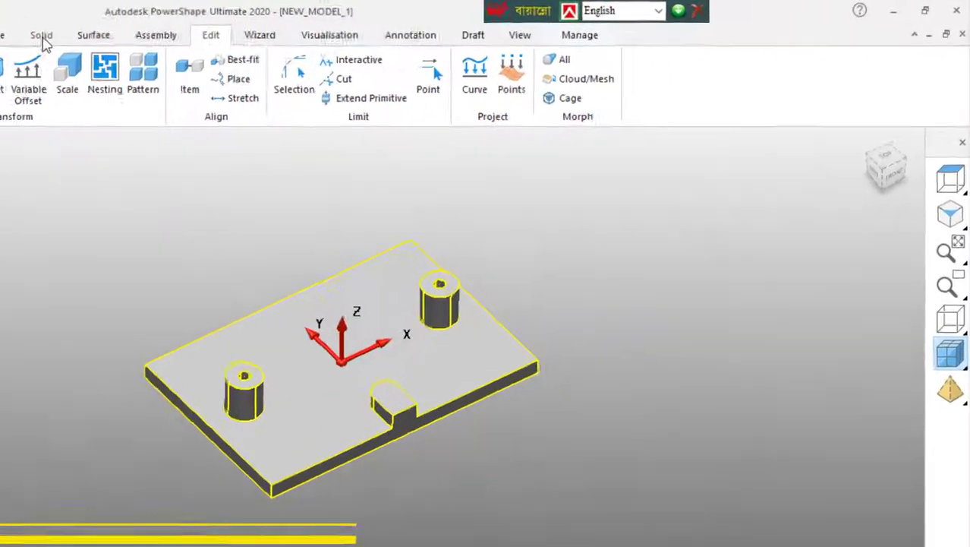
click(214, 28)
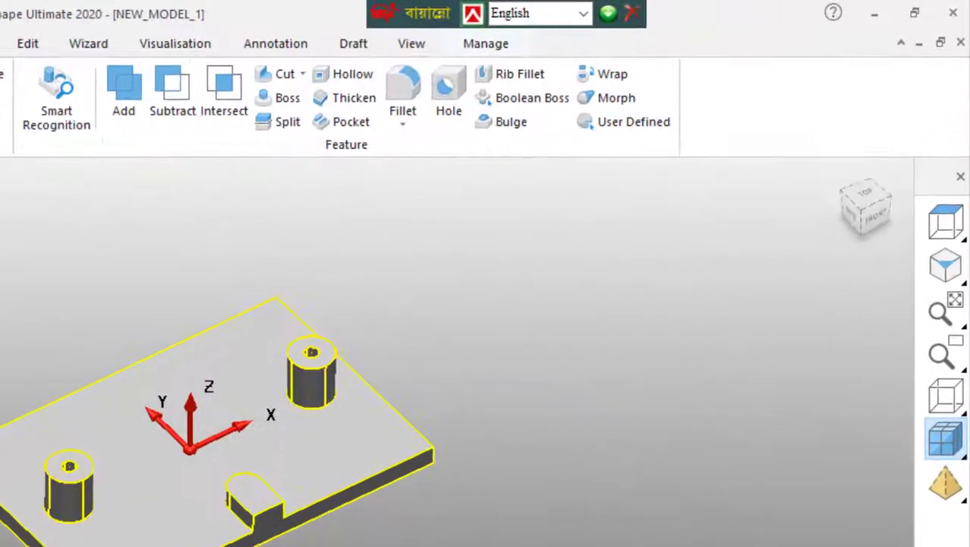
click(406, 103)
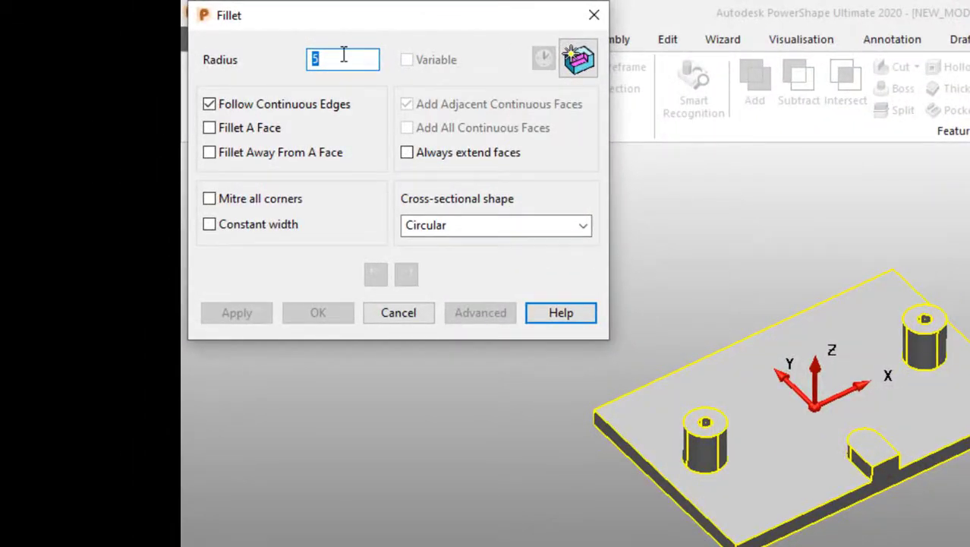
text(10)
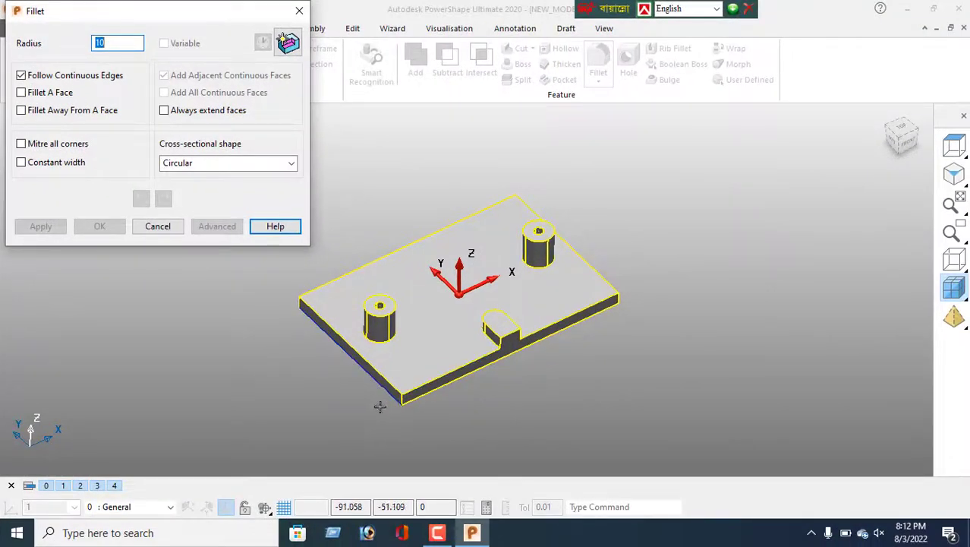
key(Return)
Fillet the plate's four vertical corner edges with the 10 radius and finish the fillet command
scroll(402, 400, up, 2)
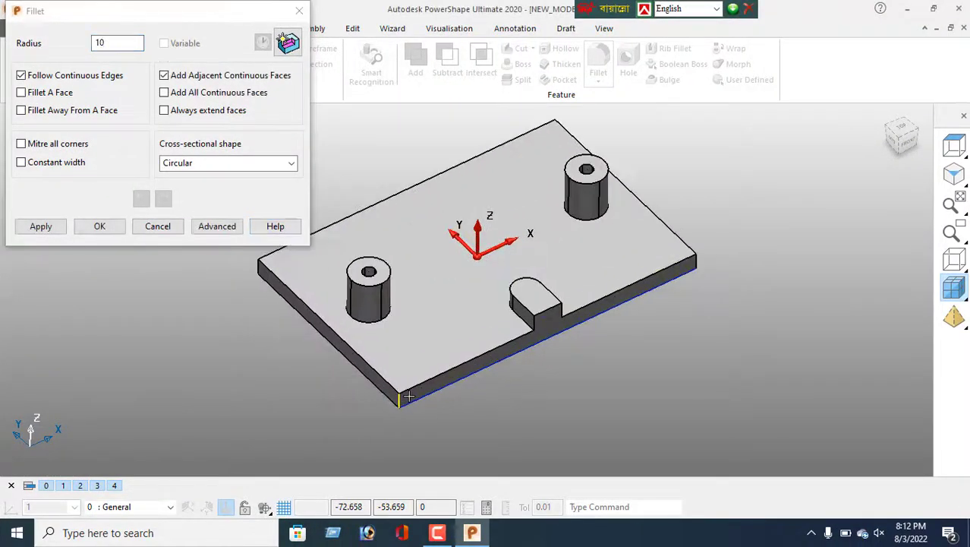
middle_drag(359, 375, 584, 363)
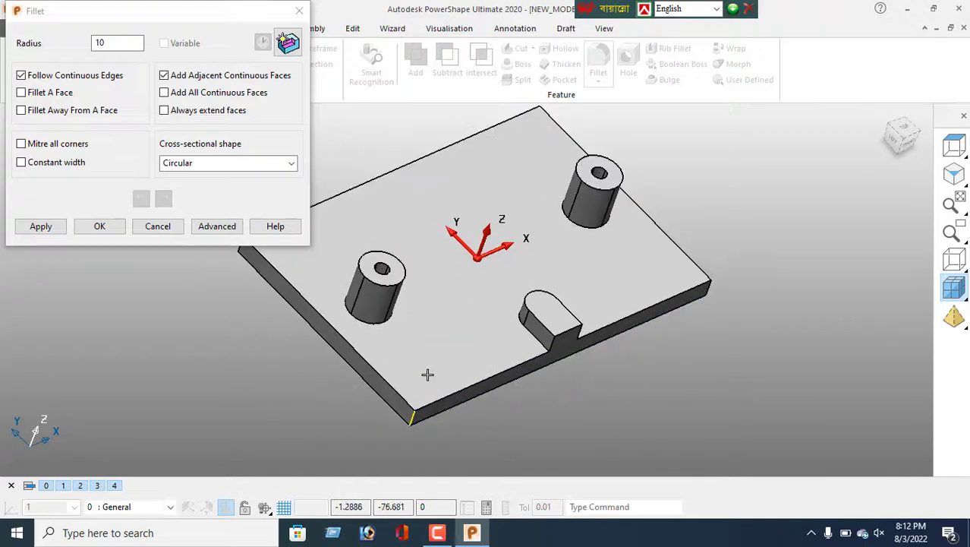
shift+middle_drag(505, 375, 372, 322)
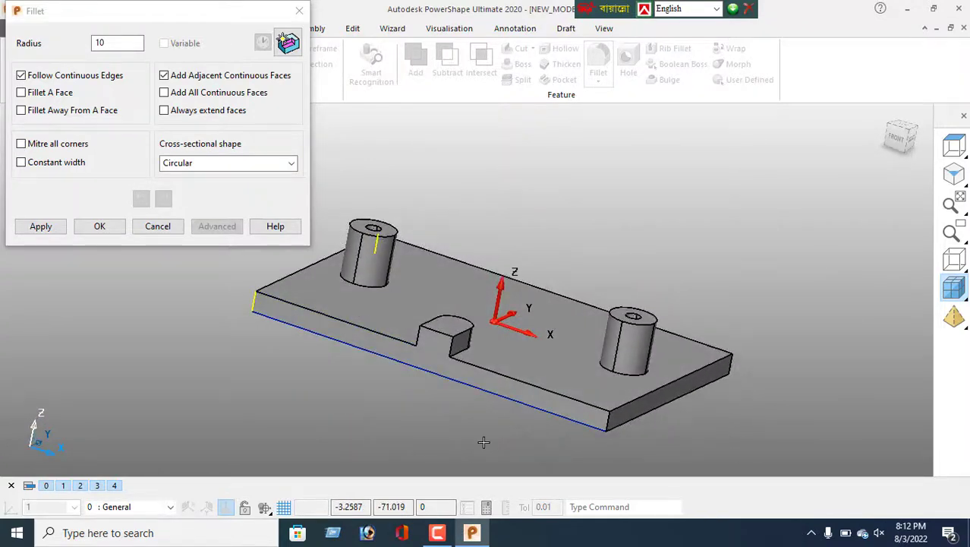
click(606, 418)
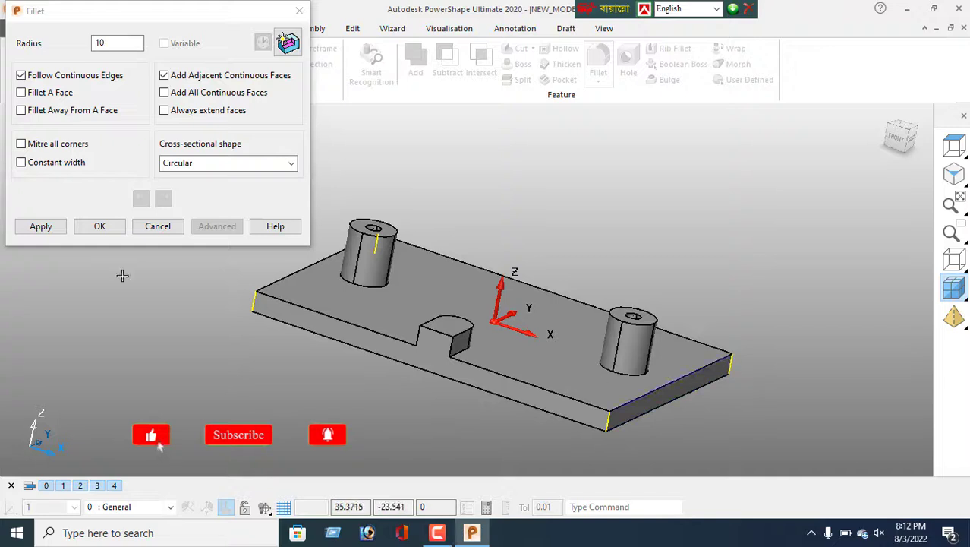
click(42, 226)
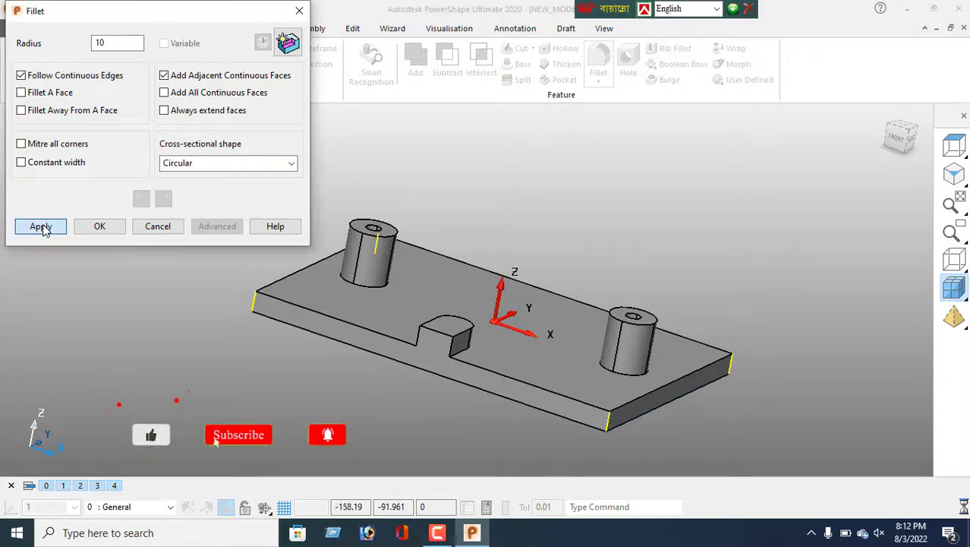
click(98, 228)
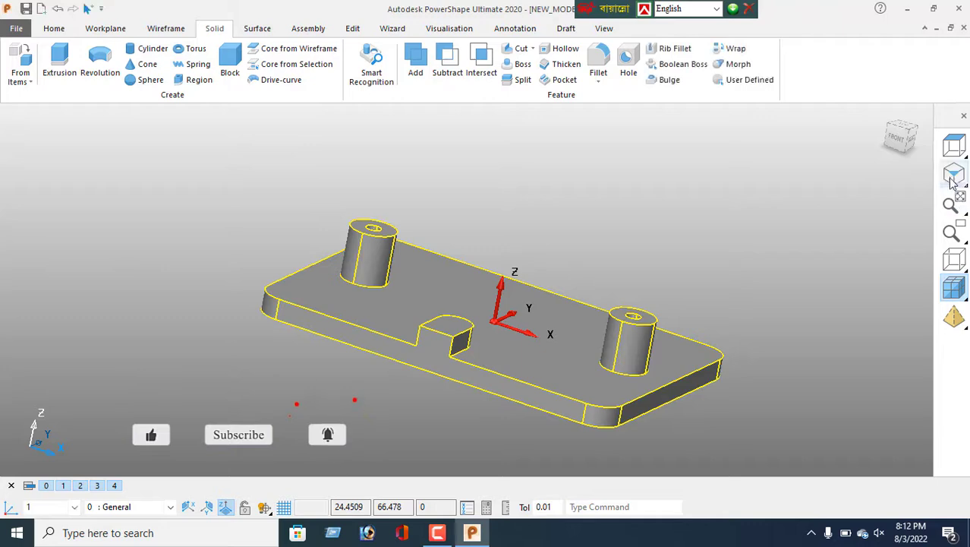
Clear the selection and examine the filleted plate in isometric view
click(953, 179)
scroll(571, 297, down, 1)
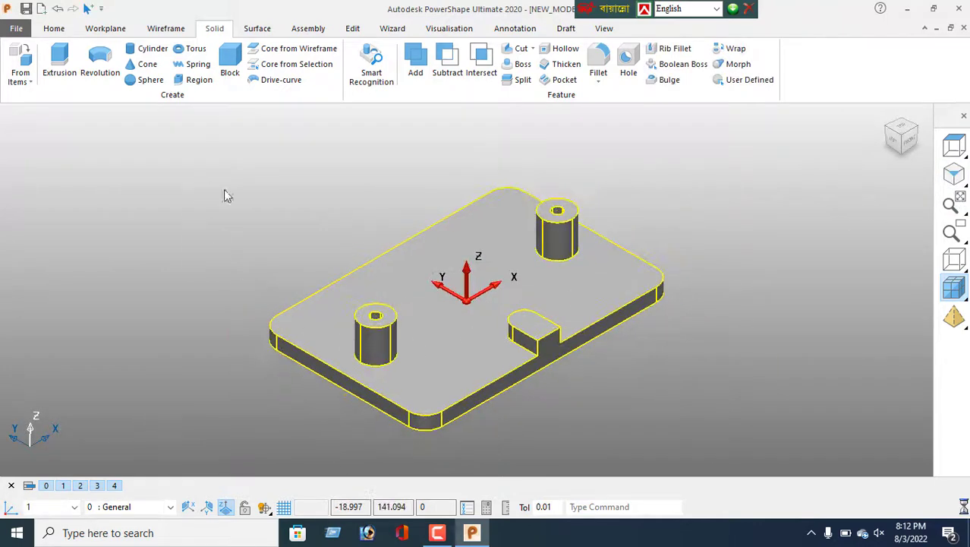
right_click(223, 196)
click(243, 168)
mouse_move(507, 303)
mouse_down()
mouse_move(488, 338)
mouse_move(476, 331)
mouse_move(517, 296)
mouse_up()
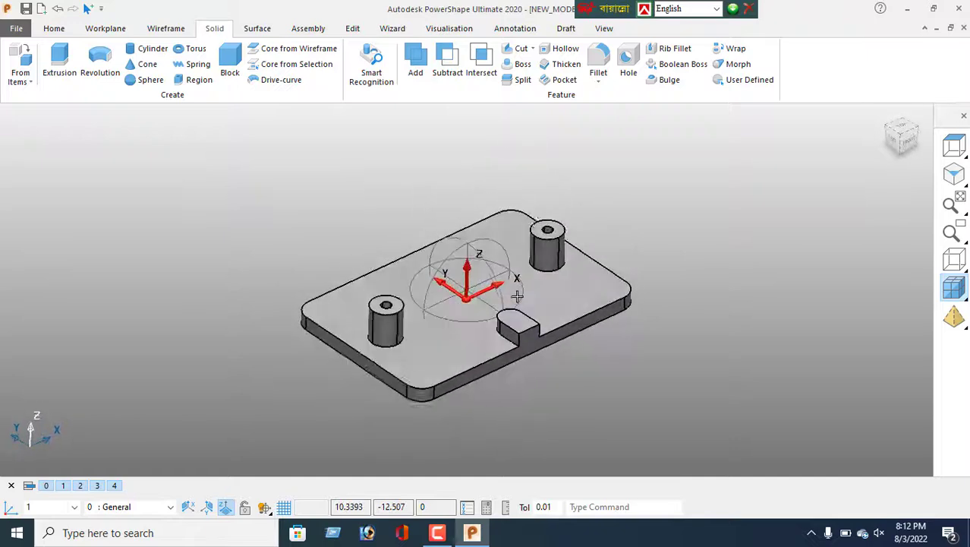
scroll(501, 302, down, 2)
middle_drag(517, 296, 399, 329)
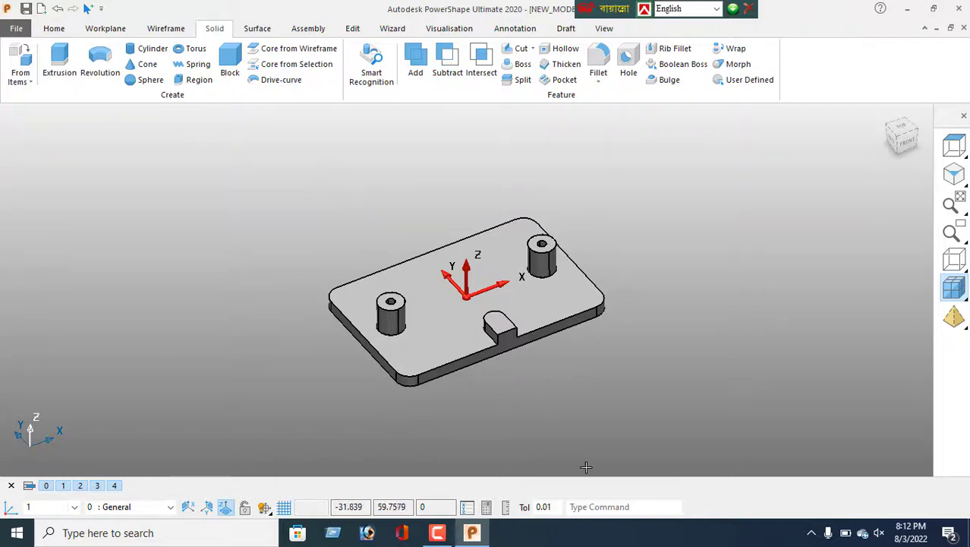
click(471, 346)
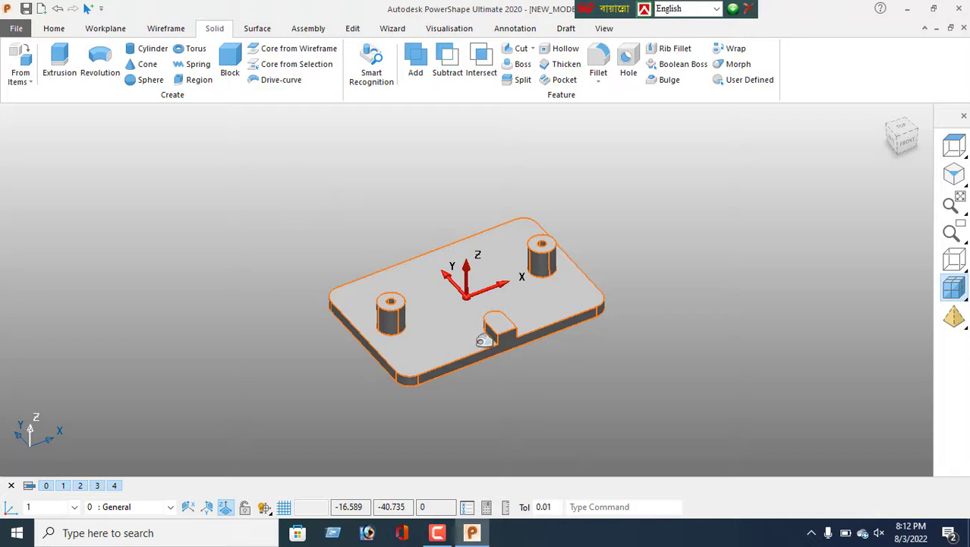